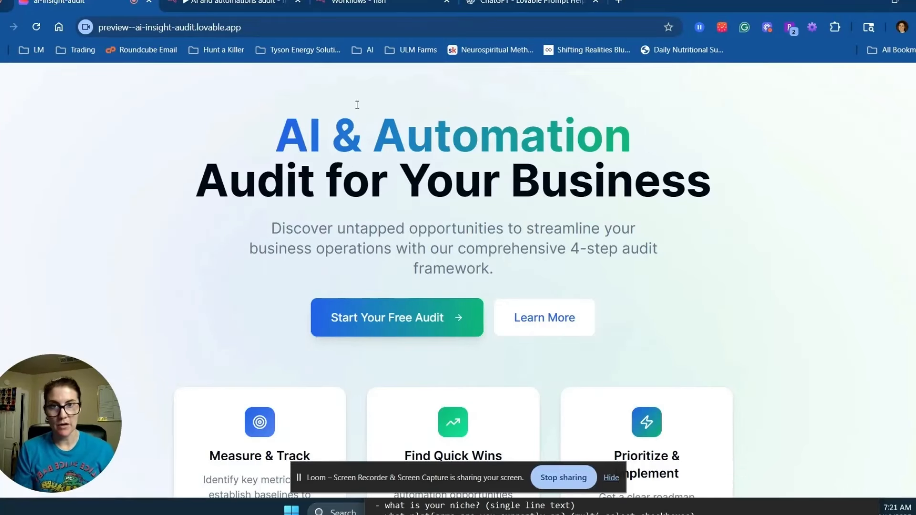
# Look over the Lovable landing page and start the free audit quiz.
pyautogui.scroll(-1, 774, 322)
pyautogui.scroll(-2, 773, 334)
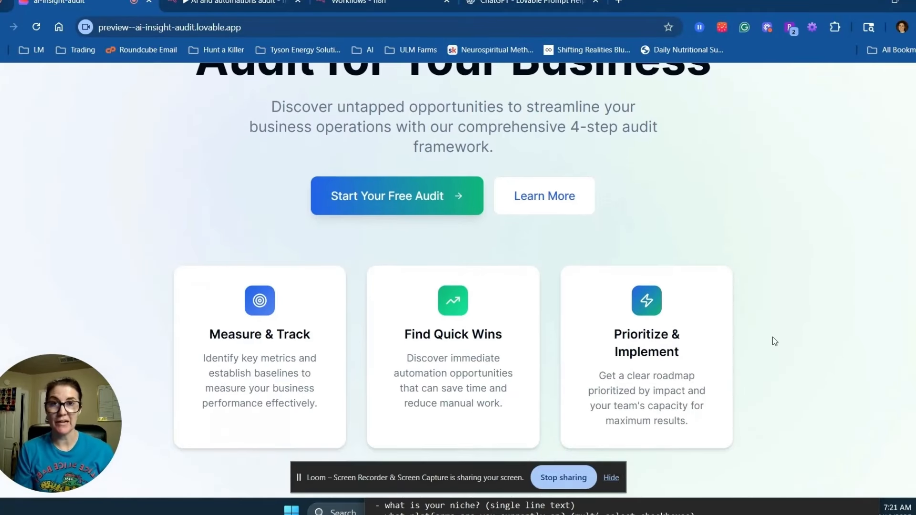
pyautogui.scroll(3, 773, 339)
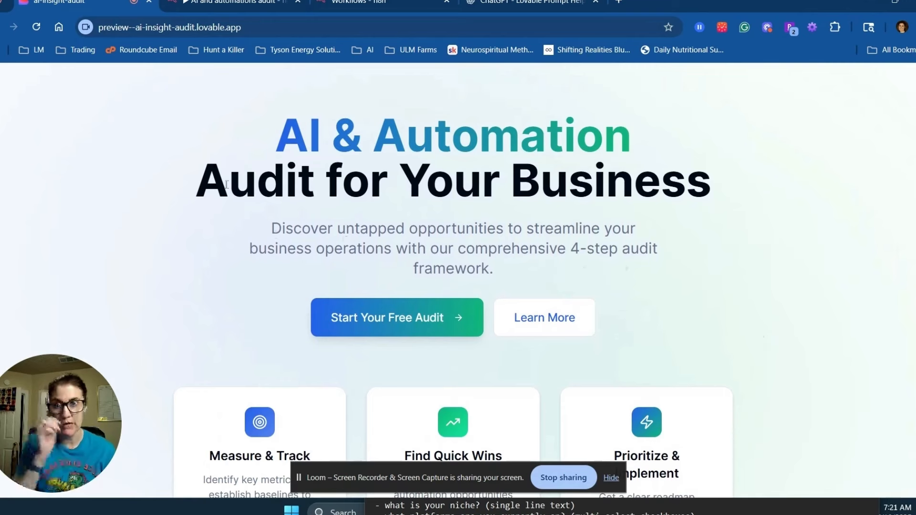
pyautogui.click(364, 316)
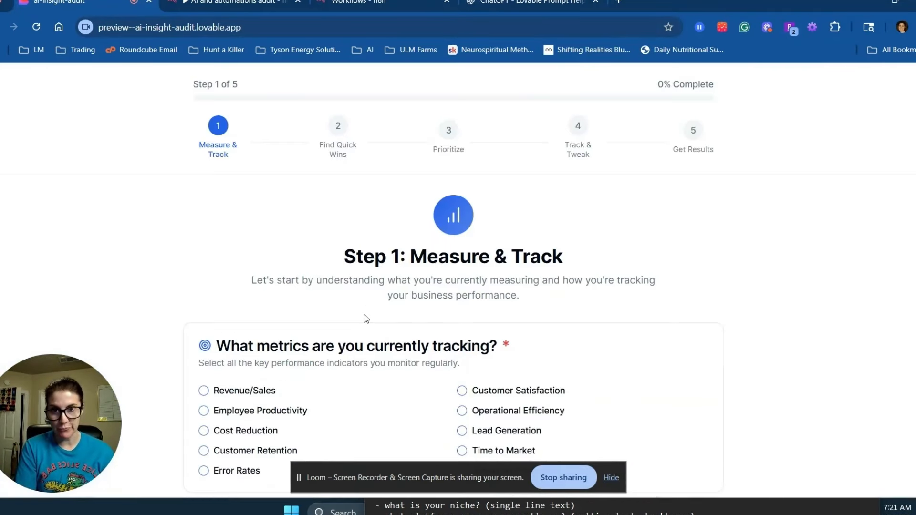
# Scroll through the quiz's Step 1 form, then bring up the n8n AI and automations audit workflow.
pyautogui.scroll(-8, 333, 282)
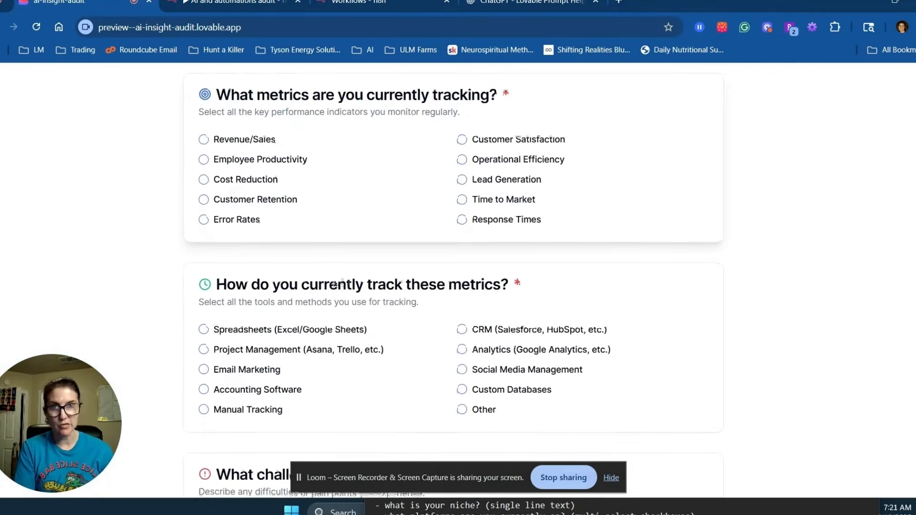
pyautogui.scroll(-1, 370, 258)
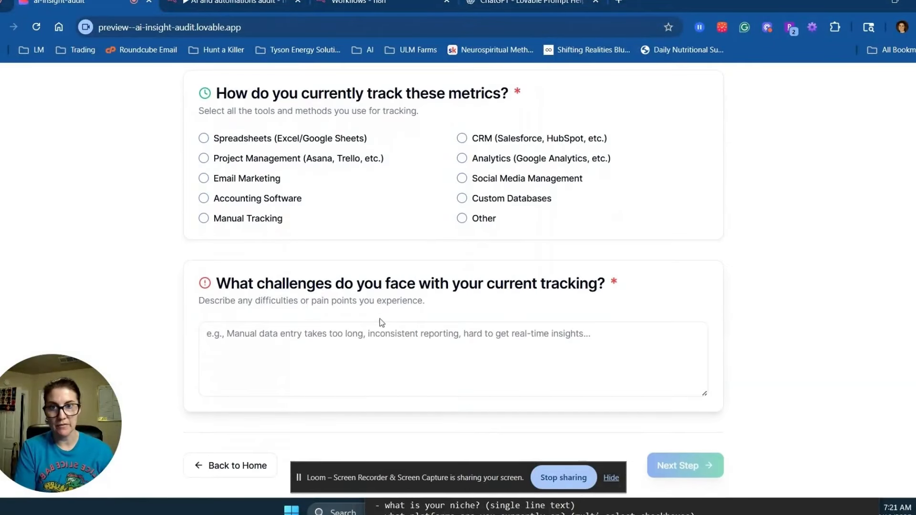
pyautogui.scroll(6, 376, 344)
pyautogui.scroll(2, 374, 339)
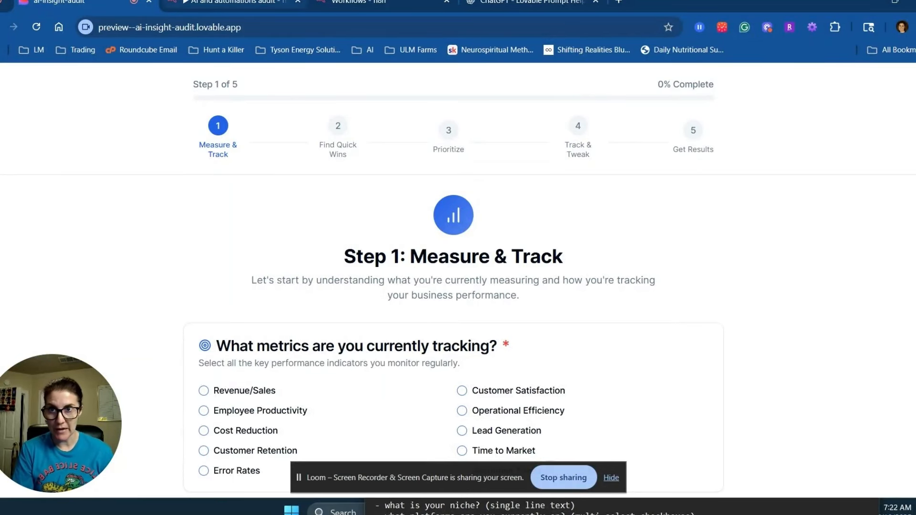
pyautogui.click(188, 3)
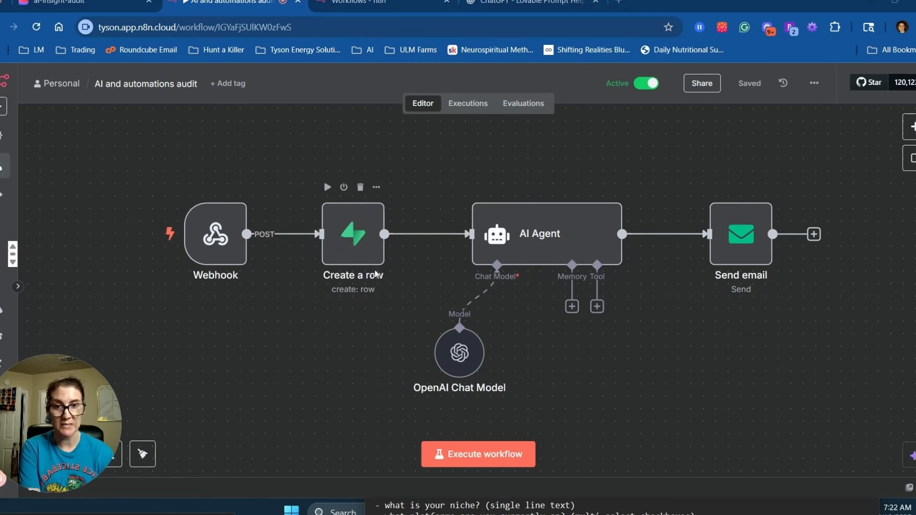
# Open the AI Agent node and read its expanded System Message.
pyautogui.click(545, 233)
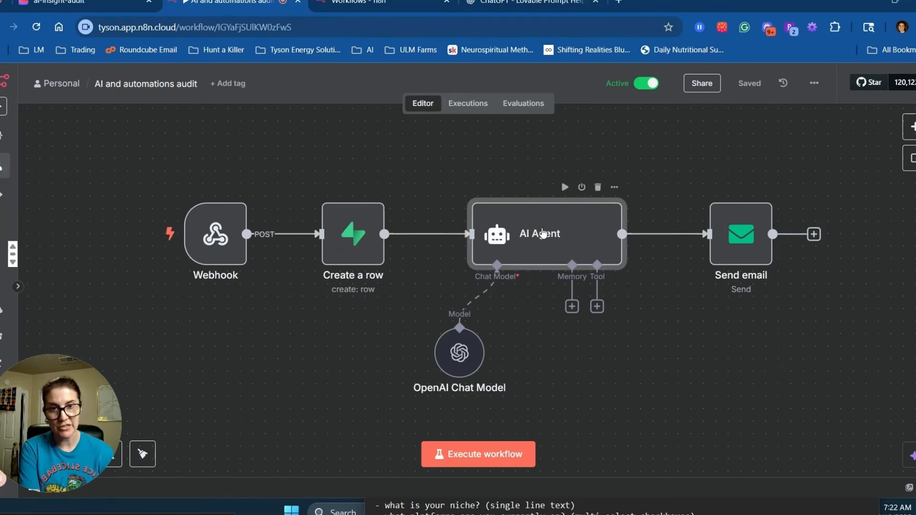
pyautogui.doubleClick(543, 233)
pyautogui.scroll(-4, 577, 384)
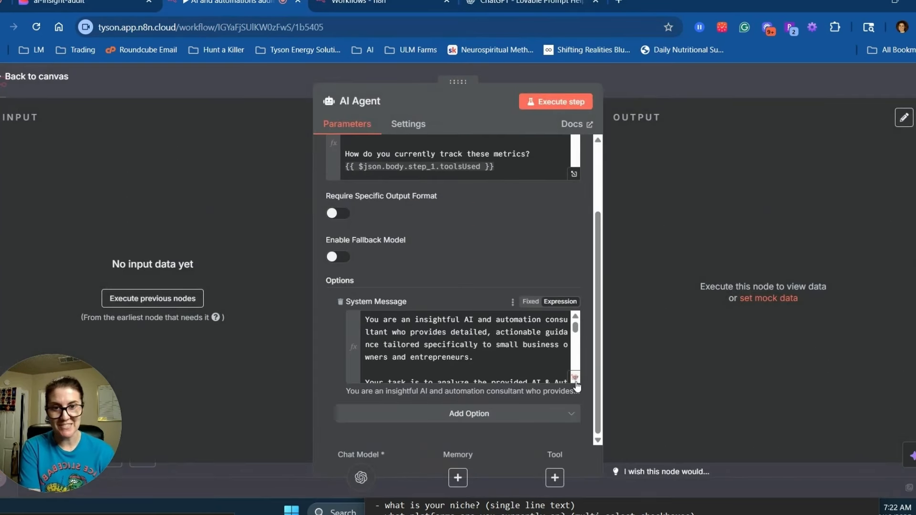
pyautogui.click(577, 384)
pyautogui.scroll(-10, 415, 284)
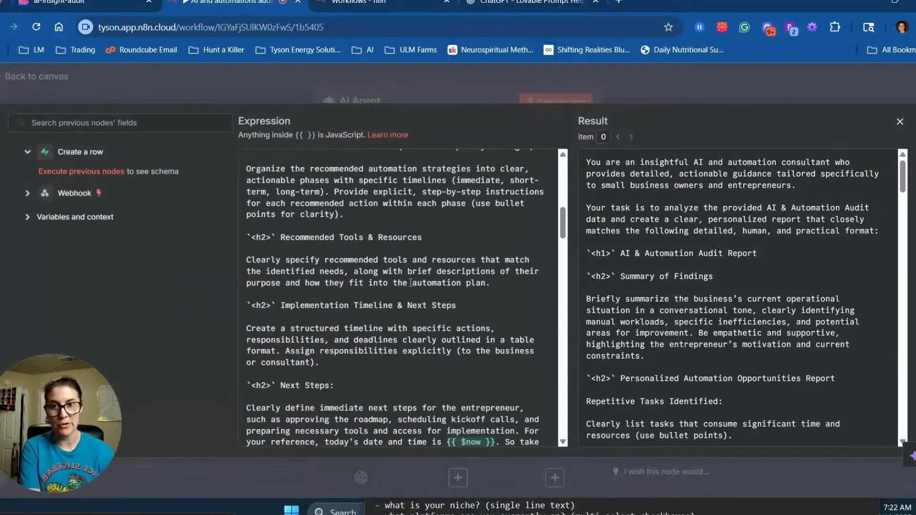
pyautogui.scroll(-15, 414, 285)
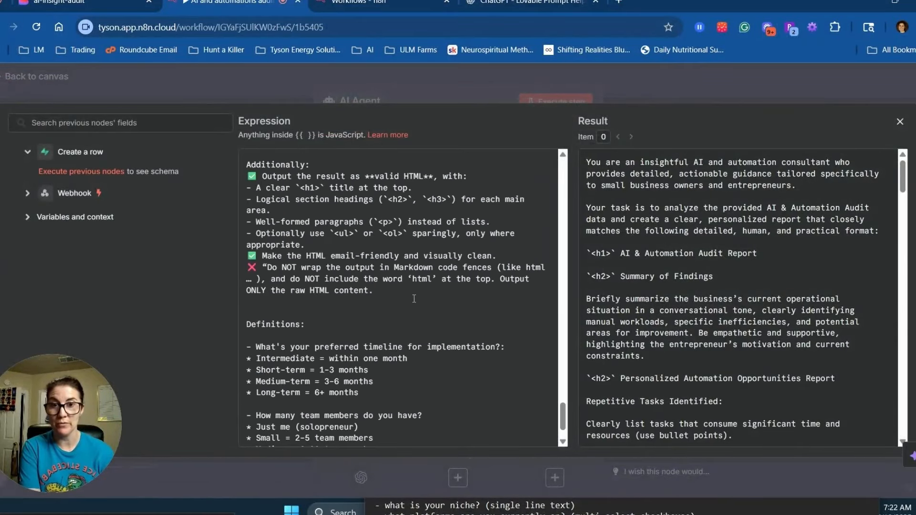
pyautogui.scroll(5, 355, 214)
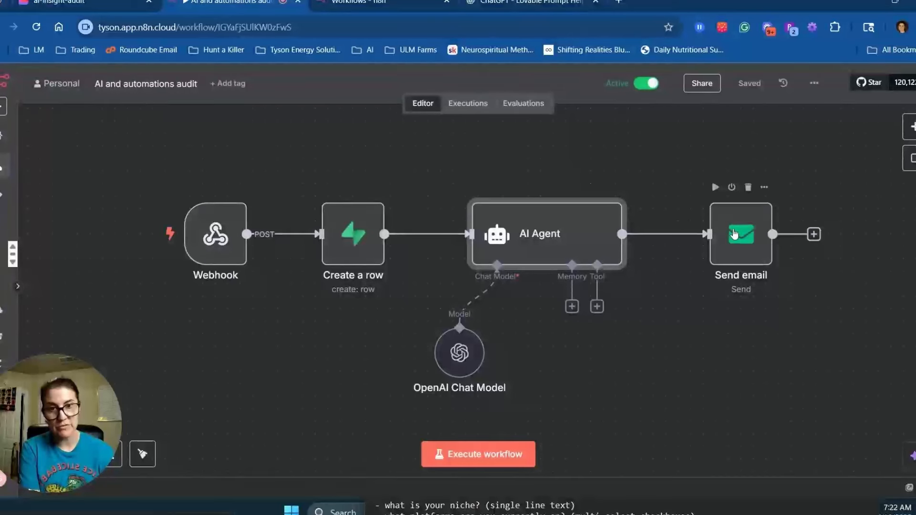
# Inspect the OpenAI Chat Model settings, then return to the canvas and go to the workflows overview.
pyautogui.click(464, 359)
pyautogui.doubleClick(463, 358)
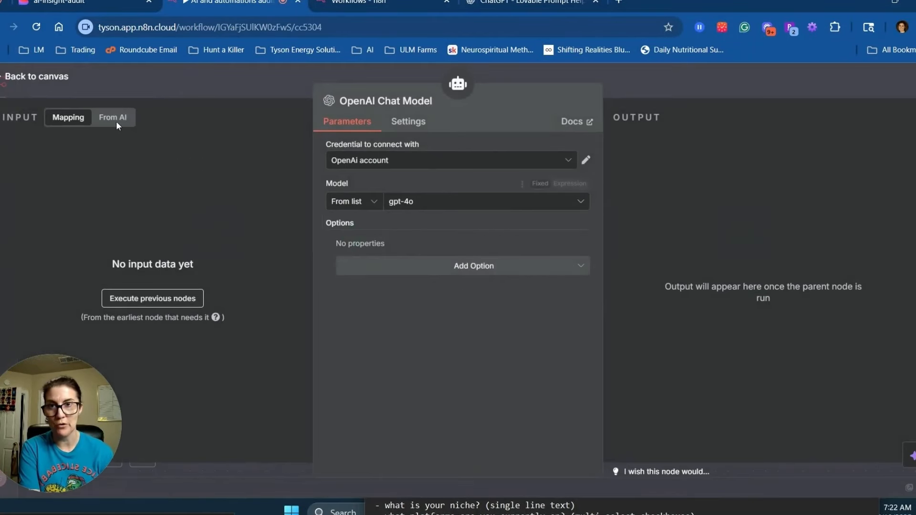
pyautogui.click(39, 79)
pyautogui.click(359, 3)
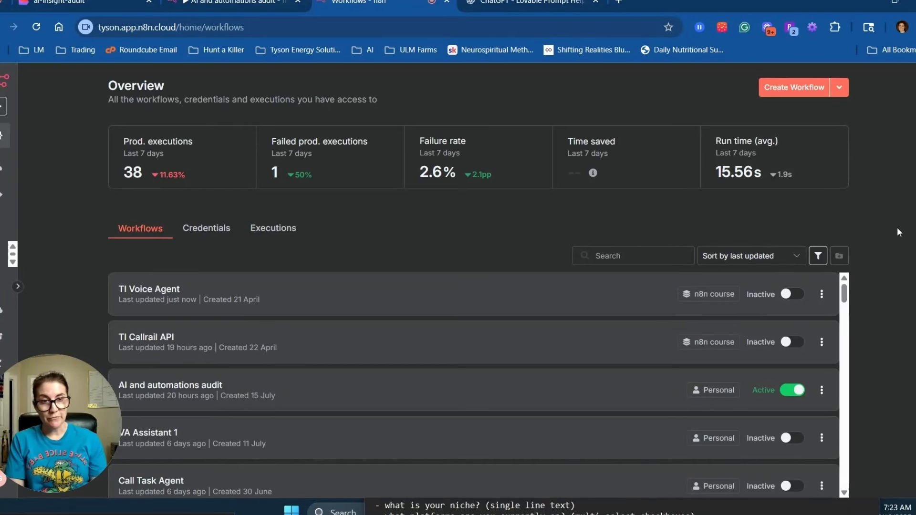
# Create a new workflow named 'lead magnet demo'.
pyautogui.click(793, 87)
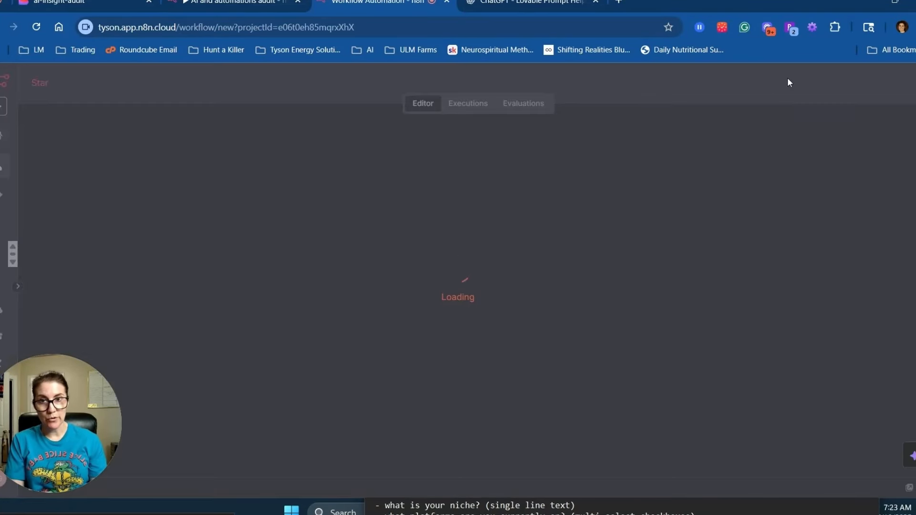
pyautogui.click(137, 84)
pyautogui.write('lead magnet')
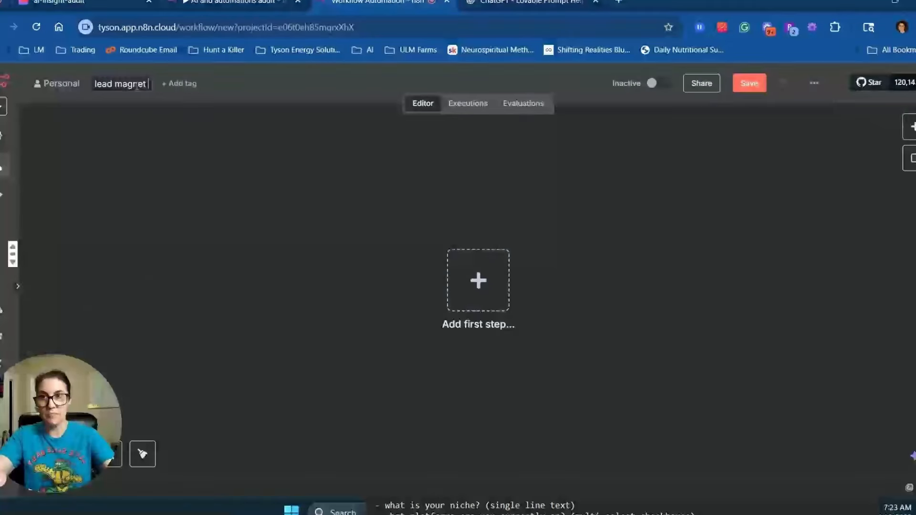
pyautogui.write(' demo')
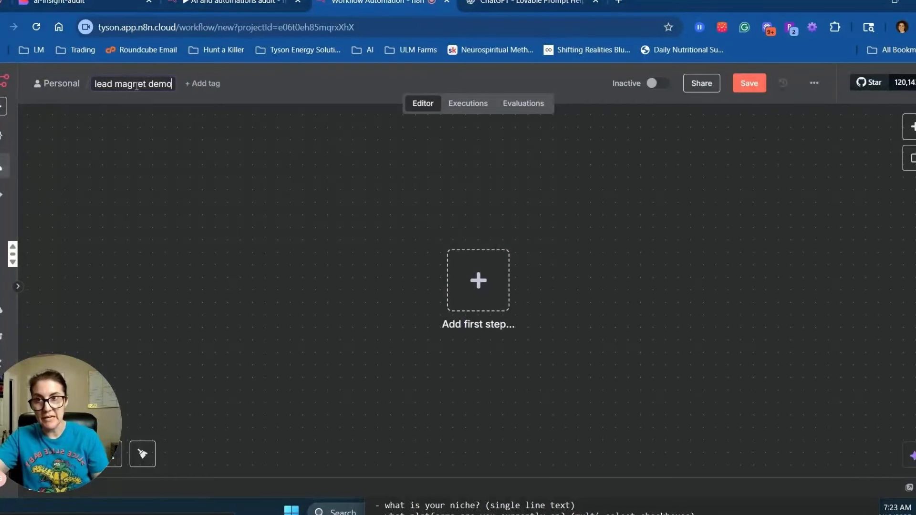
pyautogui.press('Return')
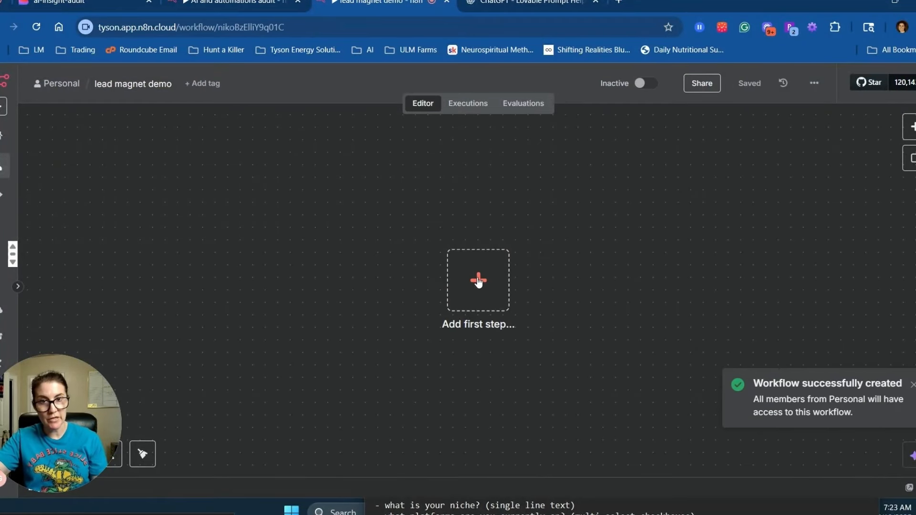
# Add a Webhook trigger with the path 'lead-magnet'.
pyautogui.click(478, 281)
pyautogui.write('webhook')
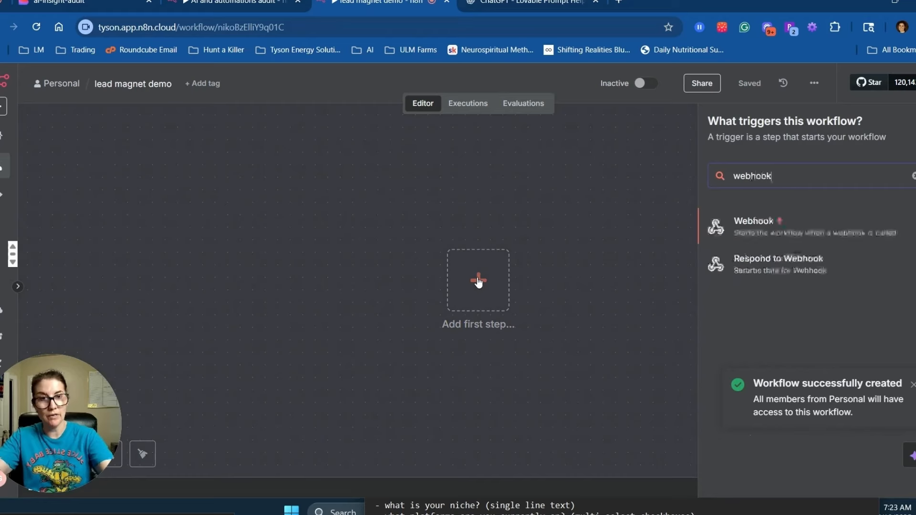
pyautogui.press('Return')
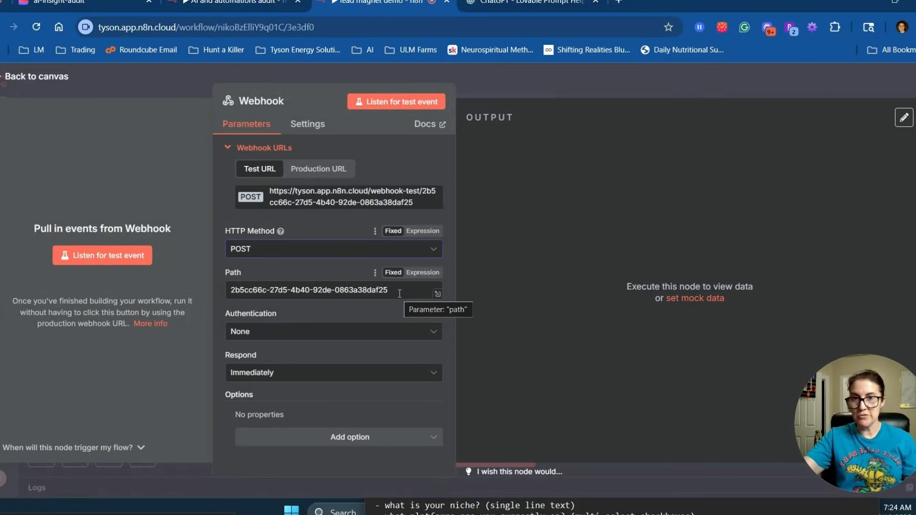
pyautogui.moveTo(400, 292); pyautogui.dragTo(171, 292)
pyautogui.write('lead-magnet')
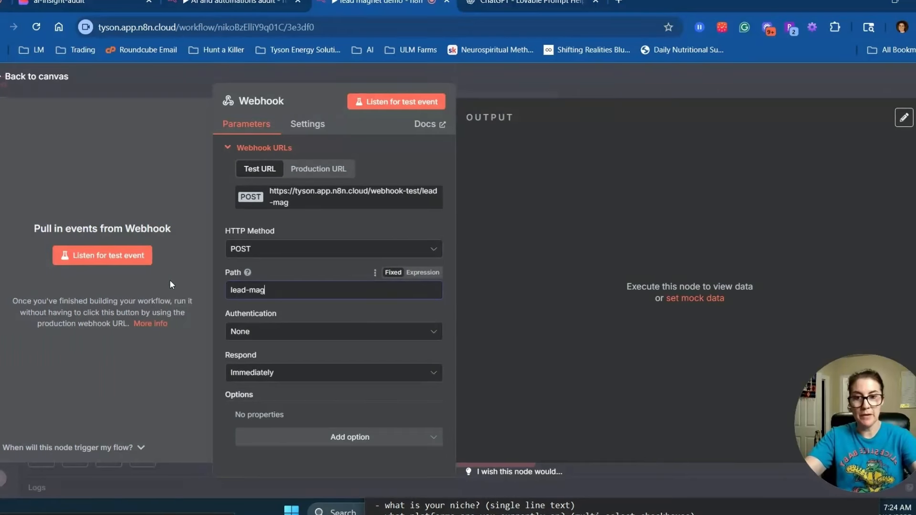
# Copy the webhook's production URL and save the workflow.
pyautogui.click(323, 169)
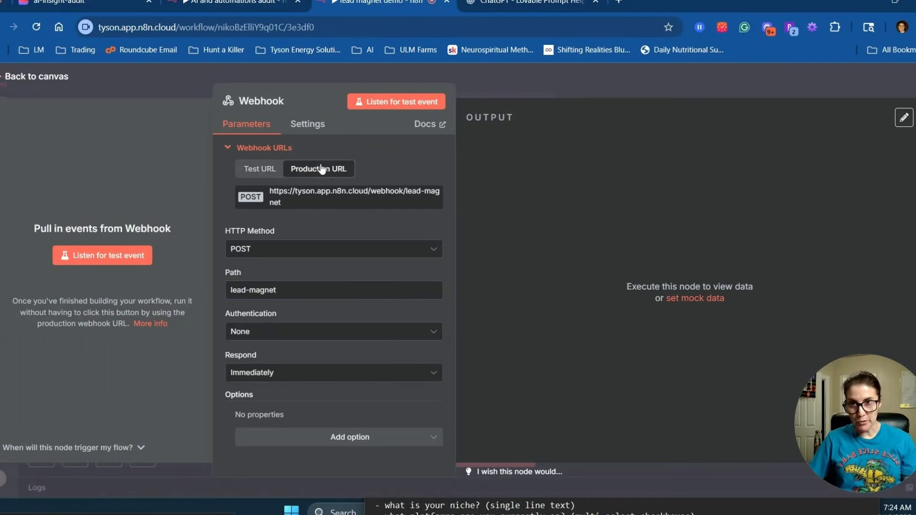
pyautogui.click(305, 198)
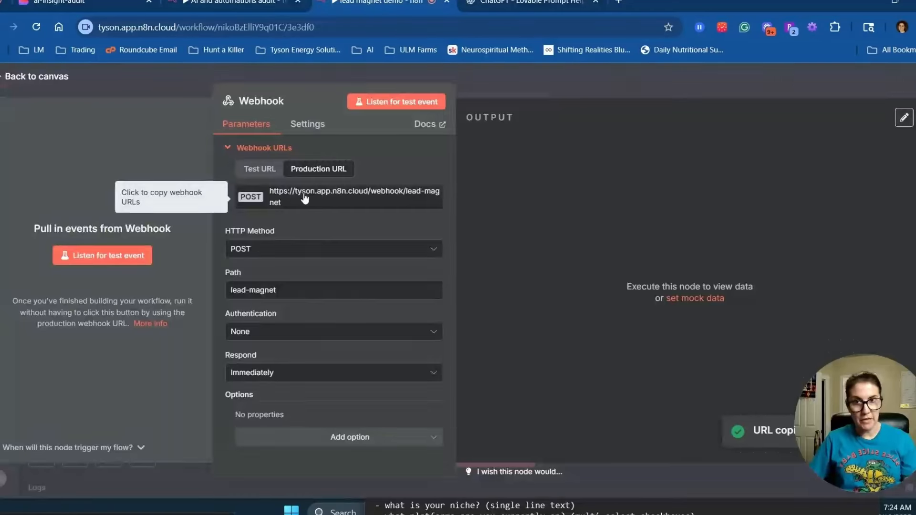
pyautogui.click(745, 83)
pyautogui.click(752, 84)
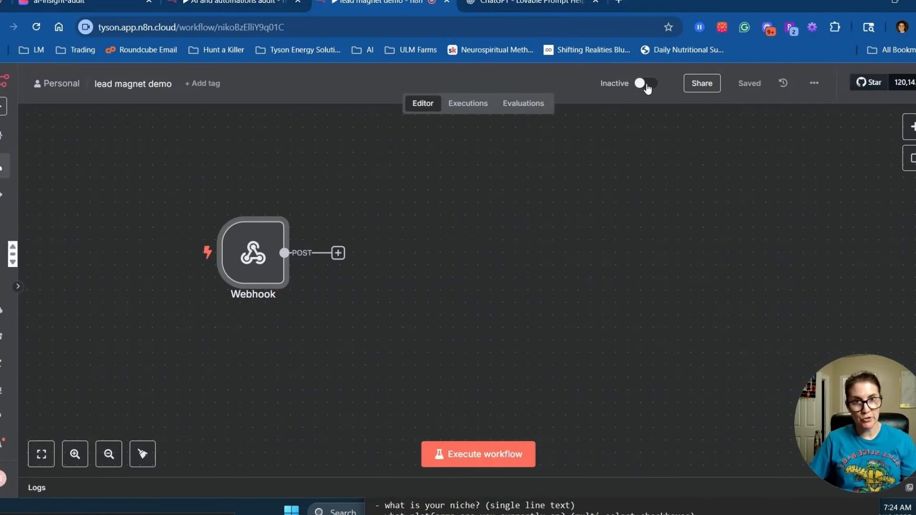
# Set the lead magnet demo workflow to Active and move to the ChatGPT Lovable Prompt Helper chat.
pyautogui.click(646, 85)
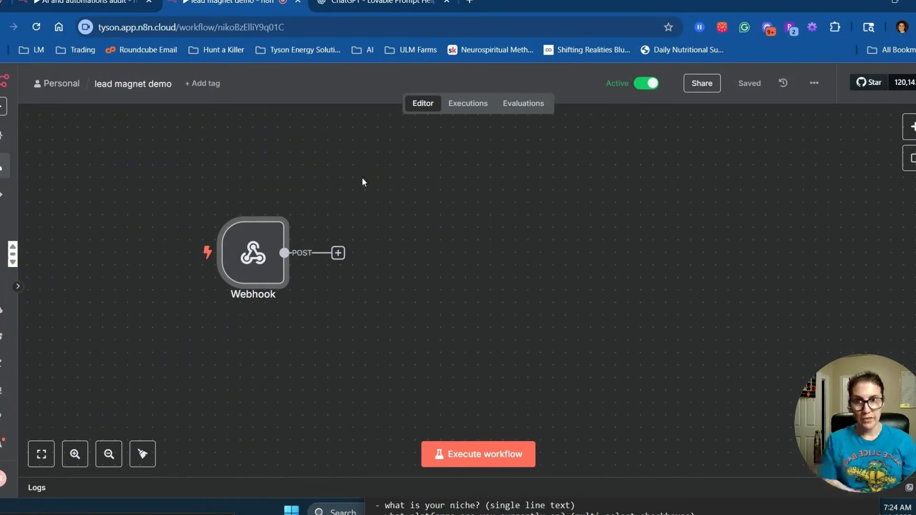
pyautogui.click(366, 3)
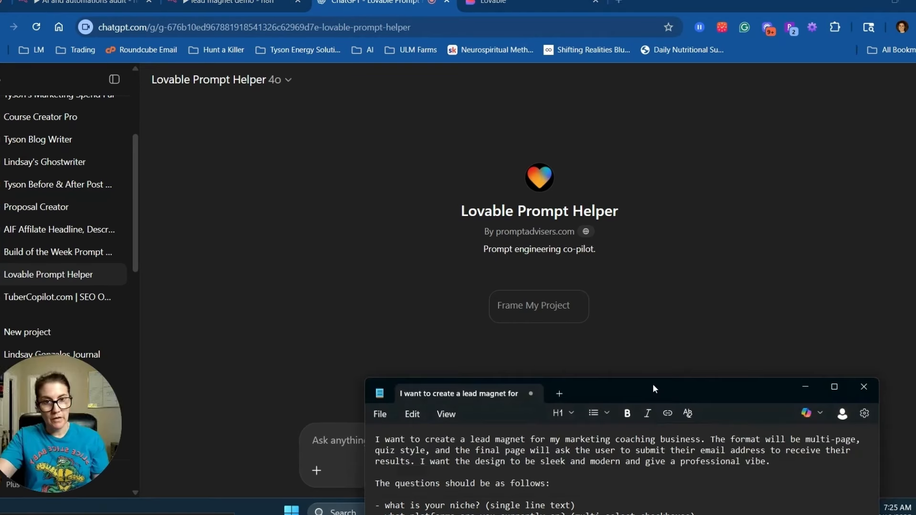
# Move the Notepad lead magnet quiz draft up over the ChatGPT page.
pyautogui.moveTo(654, 388); pyautogui.dragTo(563, 103)
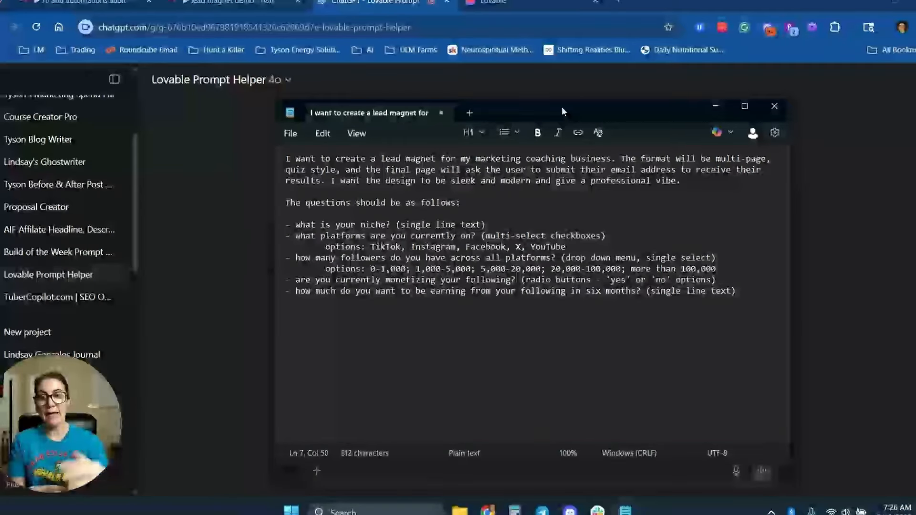
# Review the field type notes for the niche and platforms questions.
pyautogui.moveTo(486, 225); pyautogui.dragTo(401, 225)
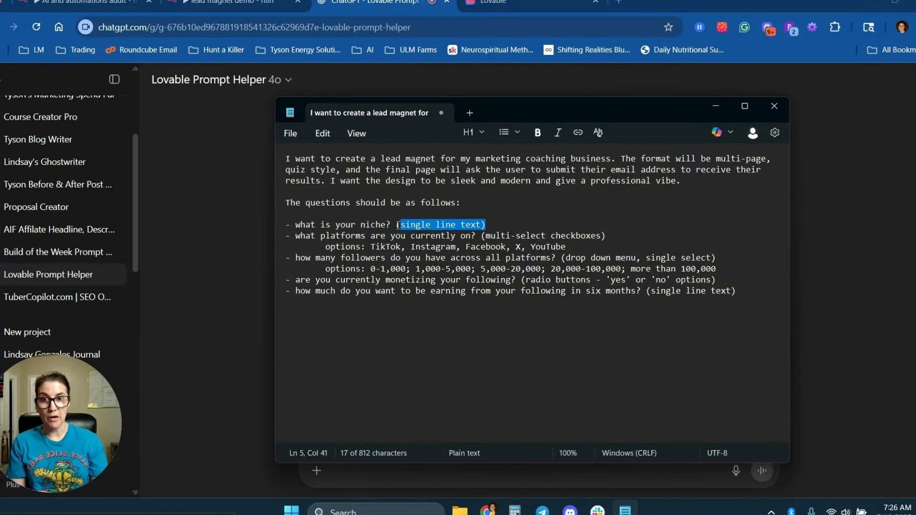
pyautogui.click(498, 221)
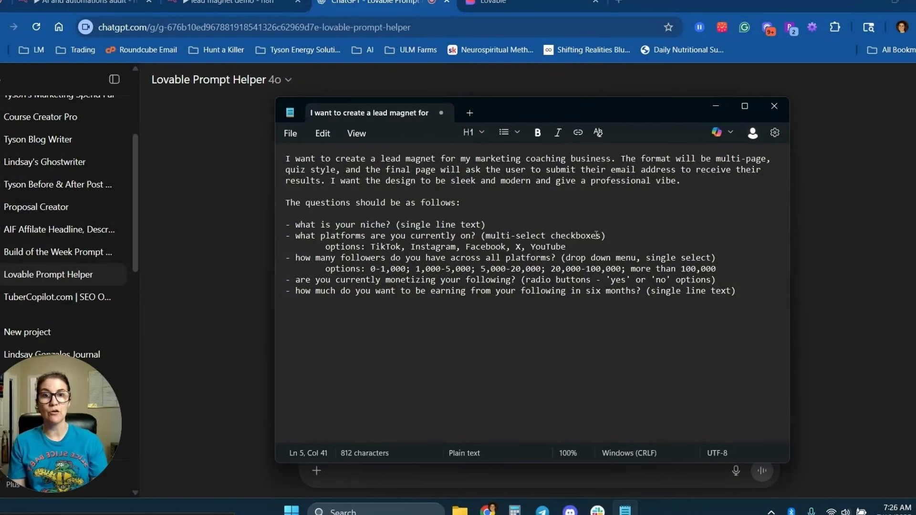
pyautogui.moveTo(605, 236); pyautogui.dragTo(486, 236)
pyautogui.click(573, 236)
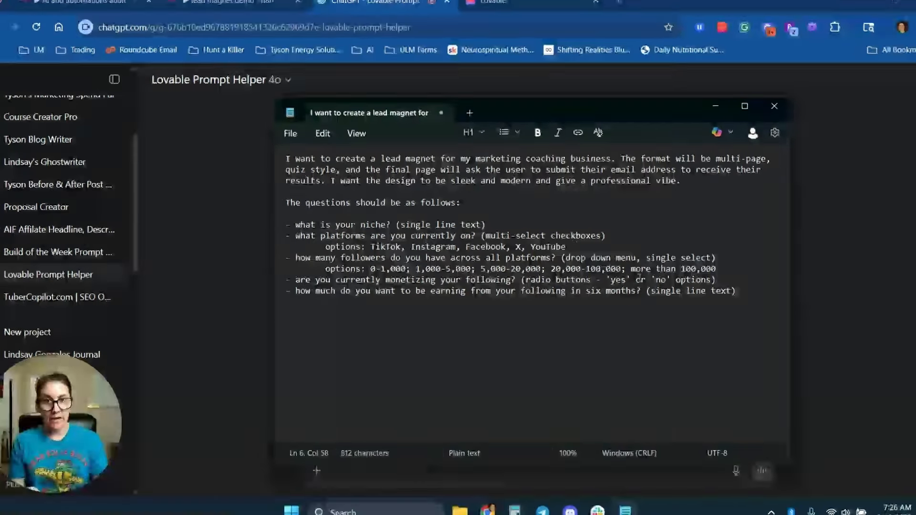
# Paste the webhook URL, preceded by a sentence having the final submit button send the JSON payload.
pyautogui.hotkey('ctrl', 'v')
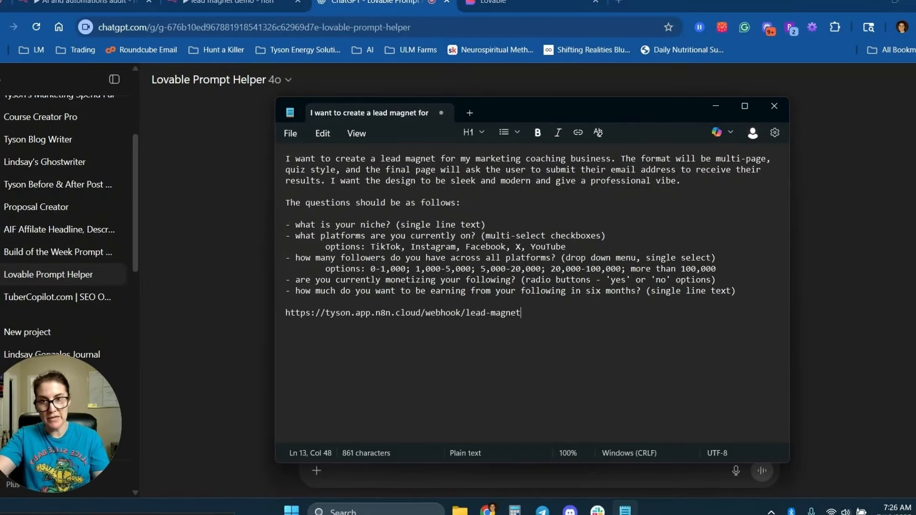
pyautogui.press('Home')
pyautogui.press('Return')
pyautogui.press('Return')
pyautogui.press('Return')
pyautogui.press('Return')
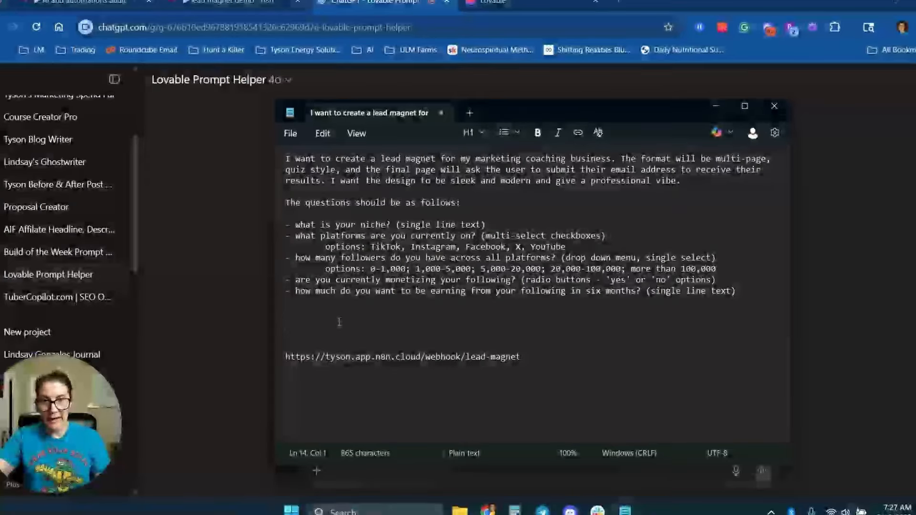
pyautogui.click(339, 322)
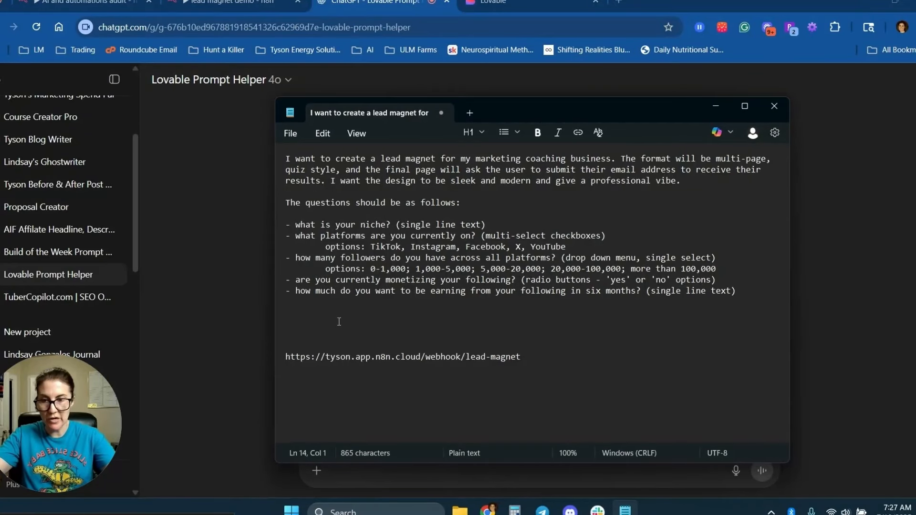
pyautogui.press('Delete')
pyautogui.press('Delete')
pyautogui.press('Delete')
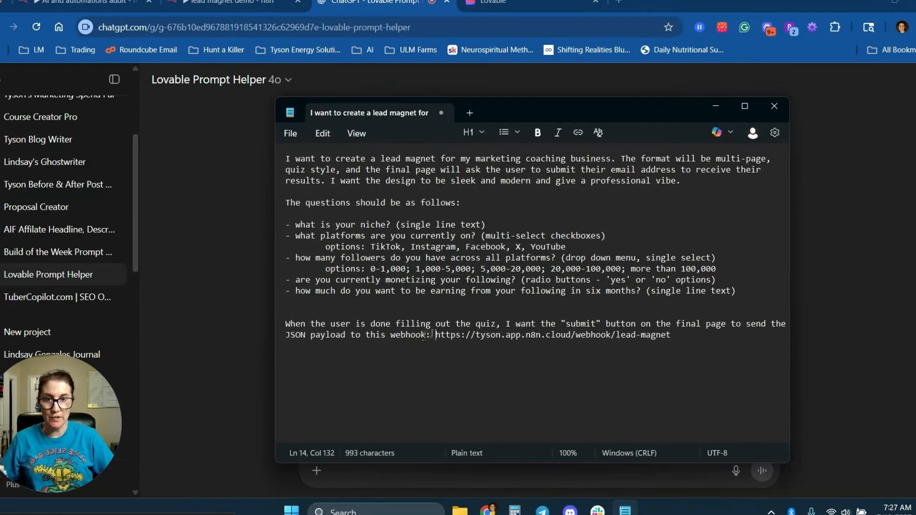
pyautogui.moveTo(437, 335); pyautogui.dragTo(265, 153)
pyautogui.click(695, 339)
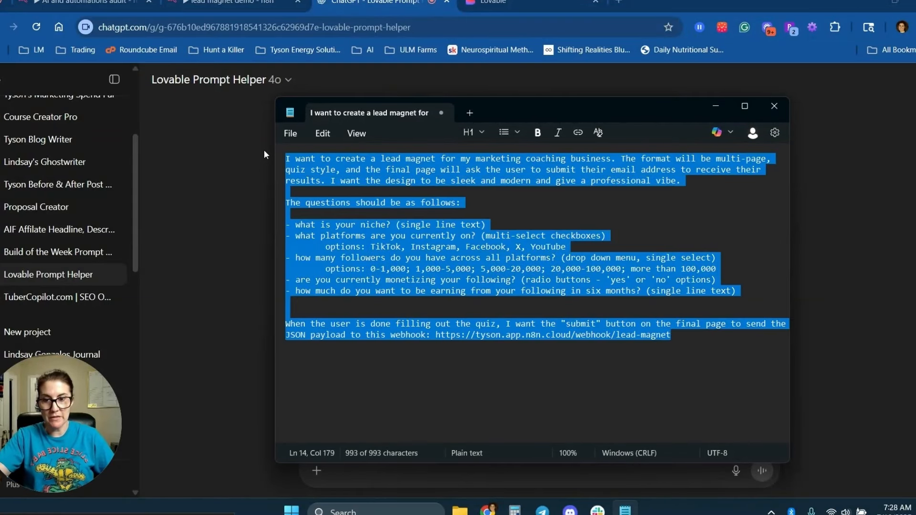
# Send the full quiz prompt to the Lovable Prompt Helper.
pyautogui.click(221, 214)
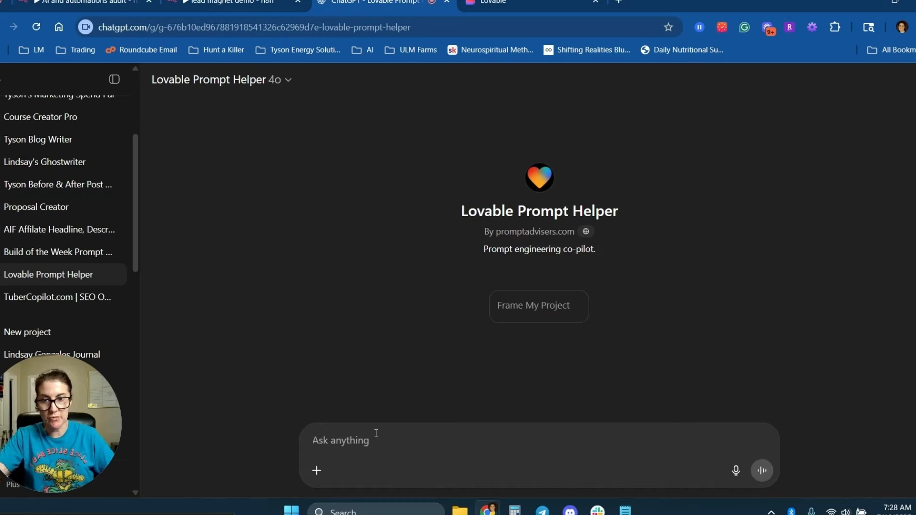
pyautogui.hotkey('ctrl', 'v')
pyautogui.press('Return')
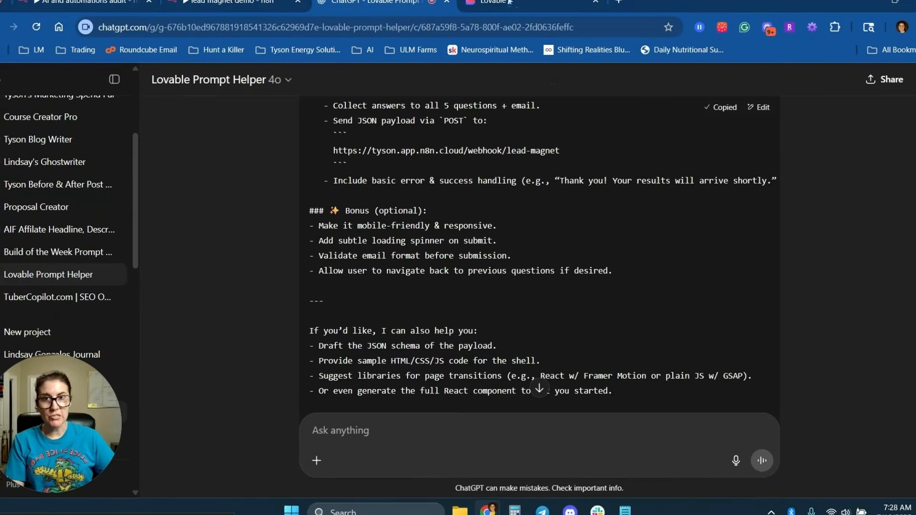
pyautogui.click(509, 2)
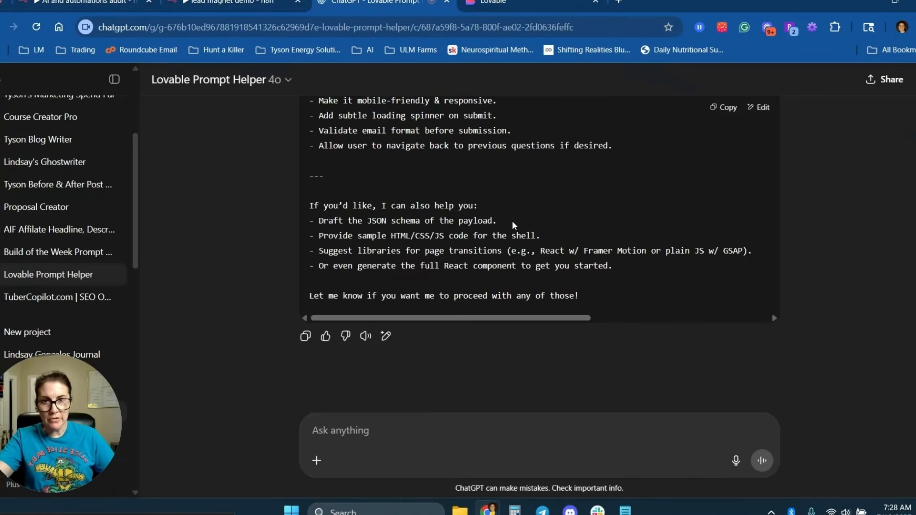
# Ask ChatGPT to draft the JSON schema of the quiz payload and review it.
pyautogui.moveTo(513, 224); pyautogui.dragTo(311, 204)
pyautogui.click(407, 223)
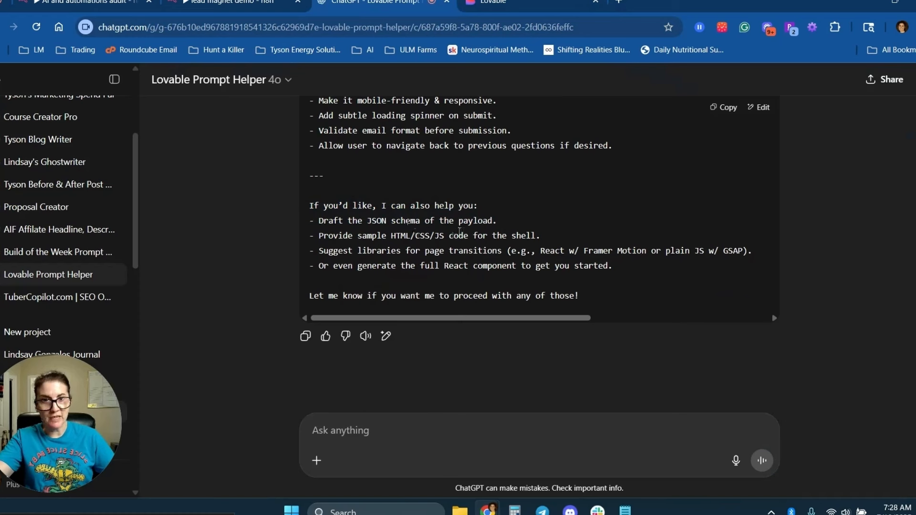
pyautogui.moveTo(521, 222); pyautogui.dragTo(324, 221)
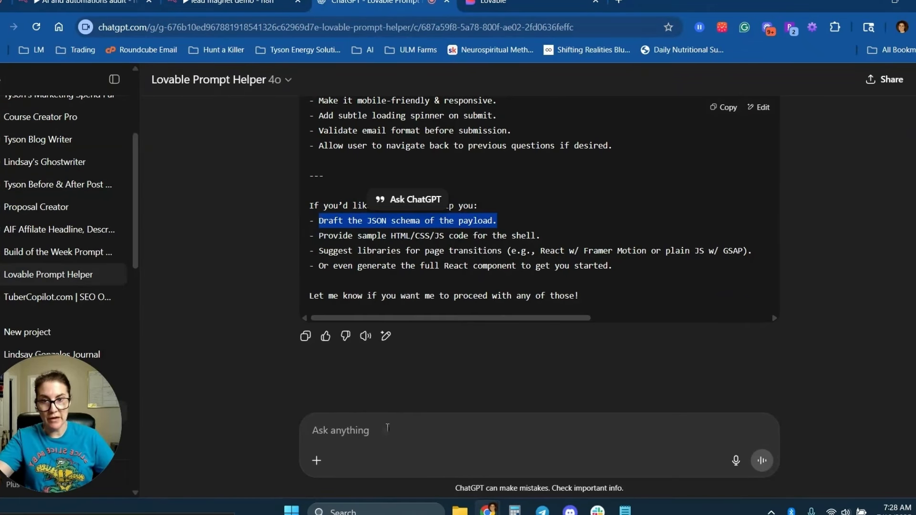
pyautogui.click(387, 428)
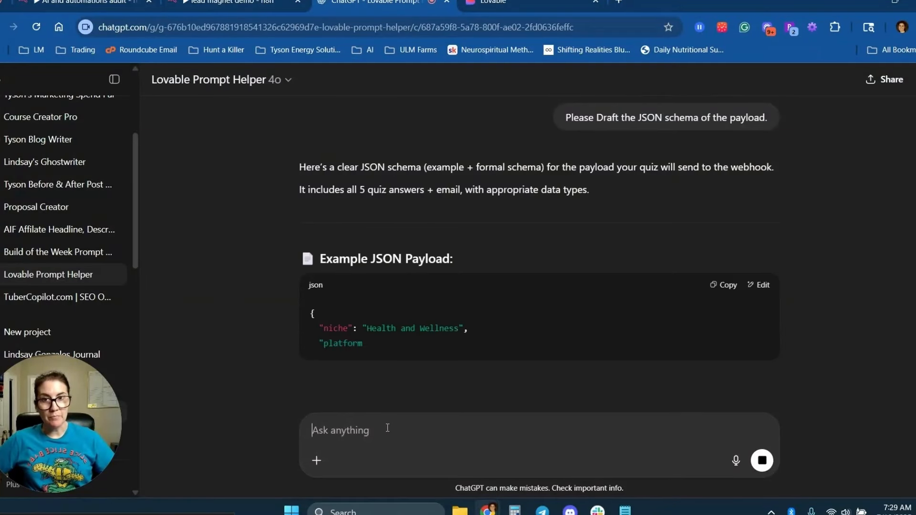
pyautogui.scroll(-3, 467, 243)
pyautogui.scroll(-3, 466, 243)
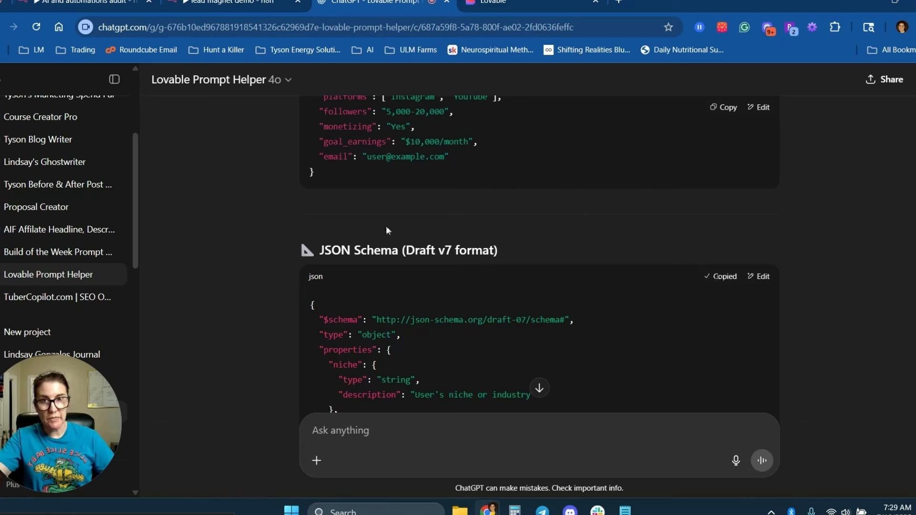
pyautogui.scroll(4, 387, 231)
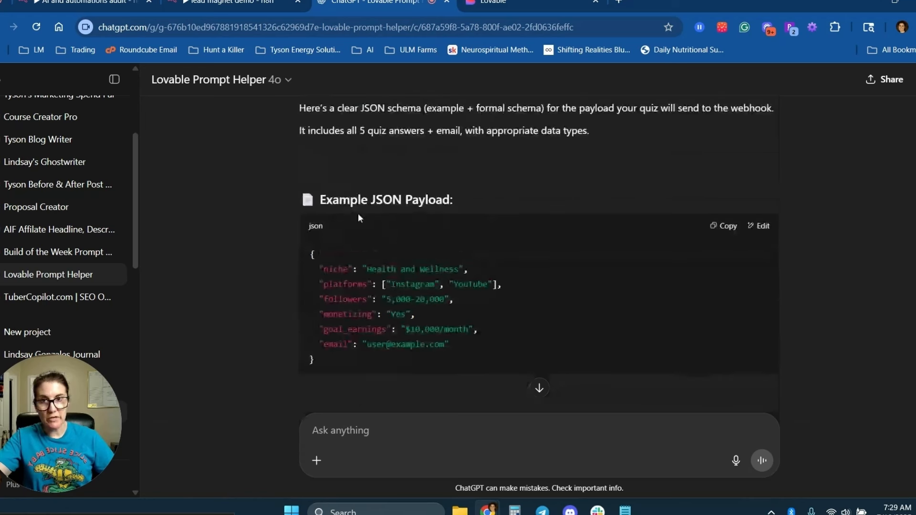
# Submit the pasted quiz prompt in Lovable to build the growth-quiz-magnet project.
pyautogui.click(496, 3)
pyautogui.scroll(10, 425, 329)
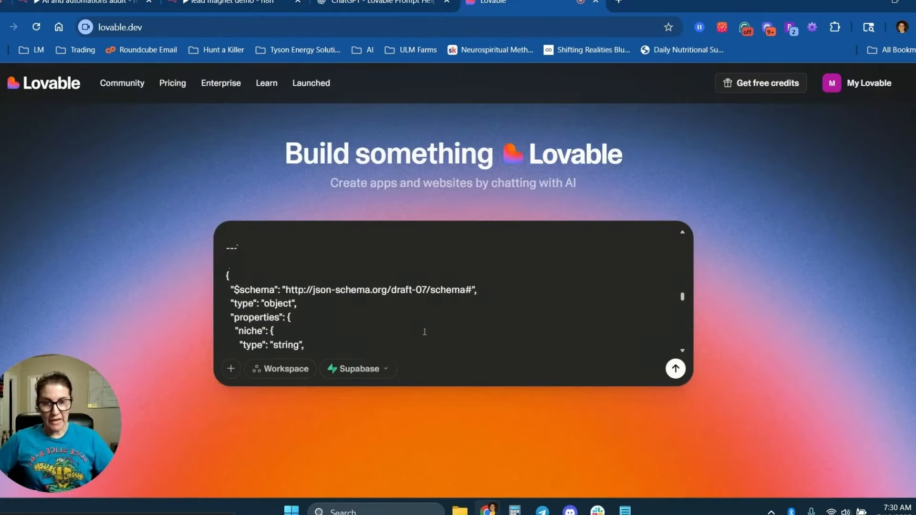
pyautogui.scroll(3, 430, 336)
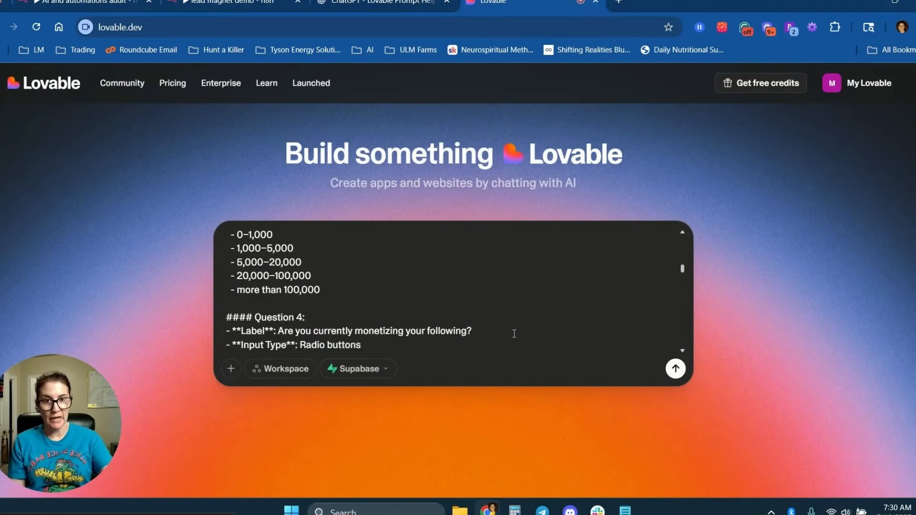
pyautogui.press('Return')
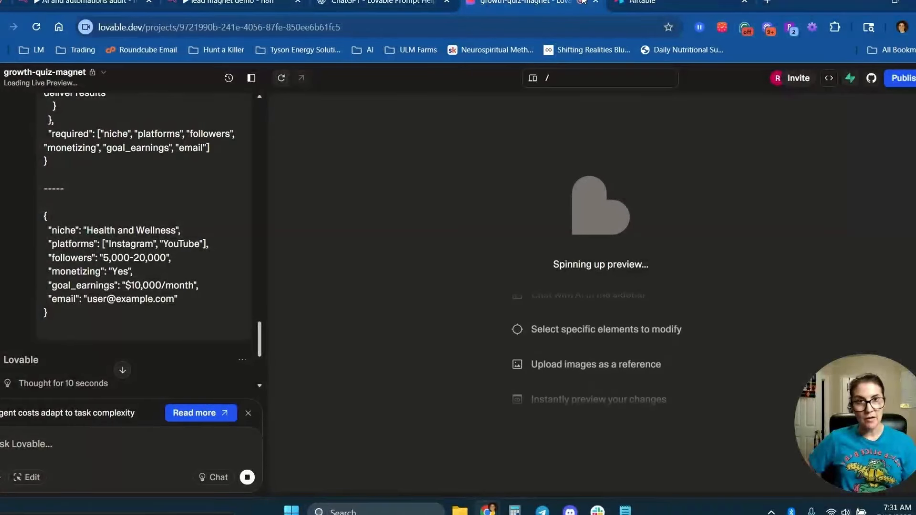
# Copy the example JSON payload from the Lovable chat and move to Airtable.
pyautogui.moveTo(665, 3)
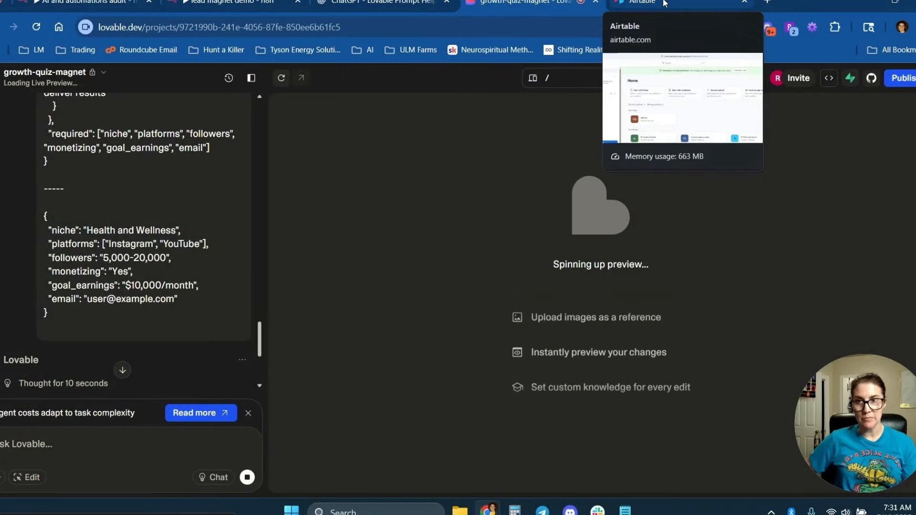
pyautogui.moveTo(50, 315); pyautogui.dragTo(41, 218)
pyautogui.hotkey('ctrl', 'c')
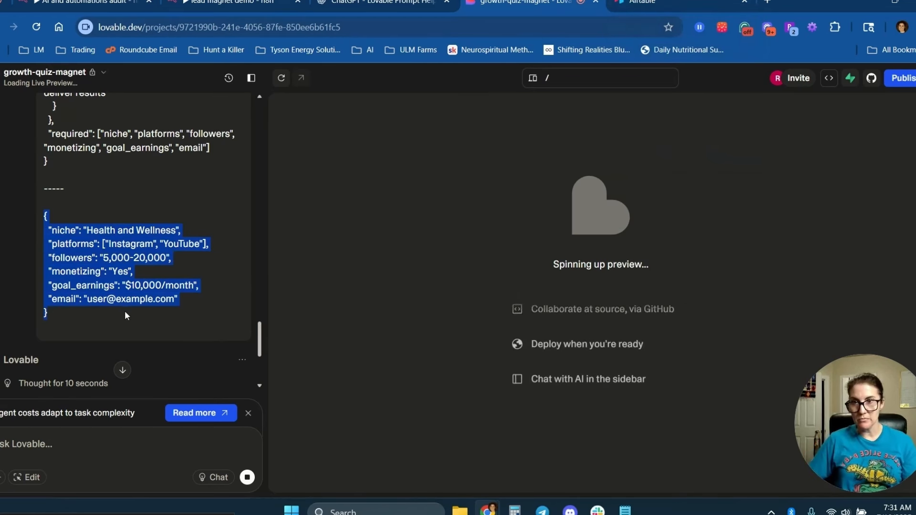
pyautogui.hotkey('ctrl', 'Tab')
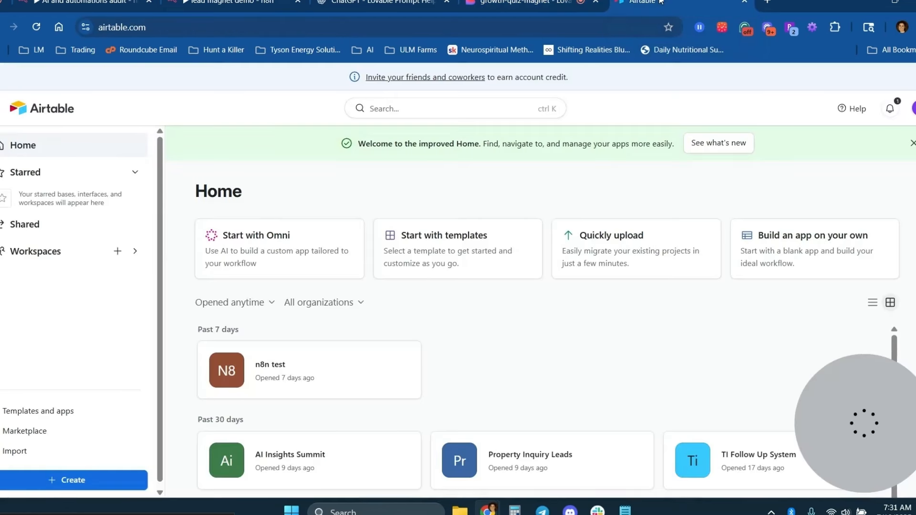
# In the n8n test base, have Airtable AI create a table matching the pasted example JSON payload.
pyautogui.click(324, 362)
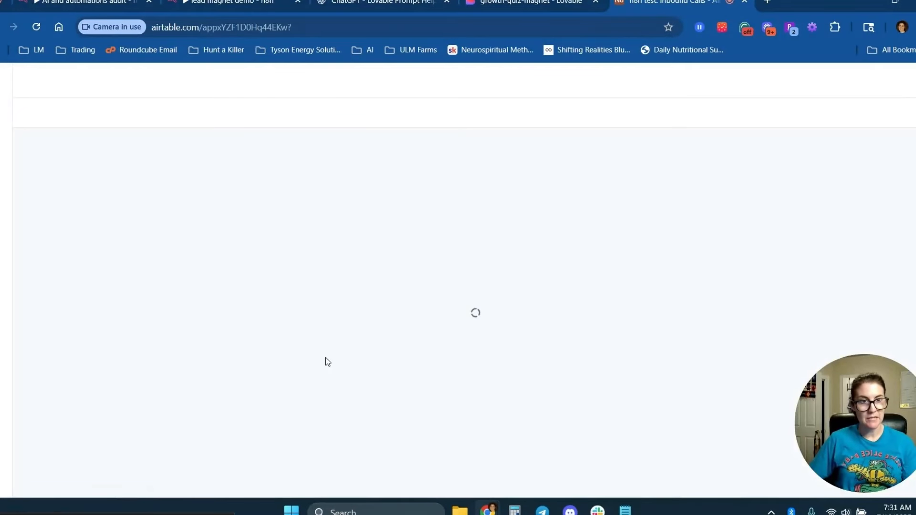
pyautogui.click(186, 109)
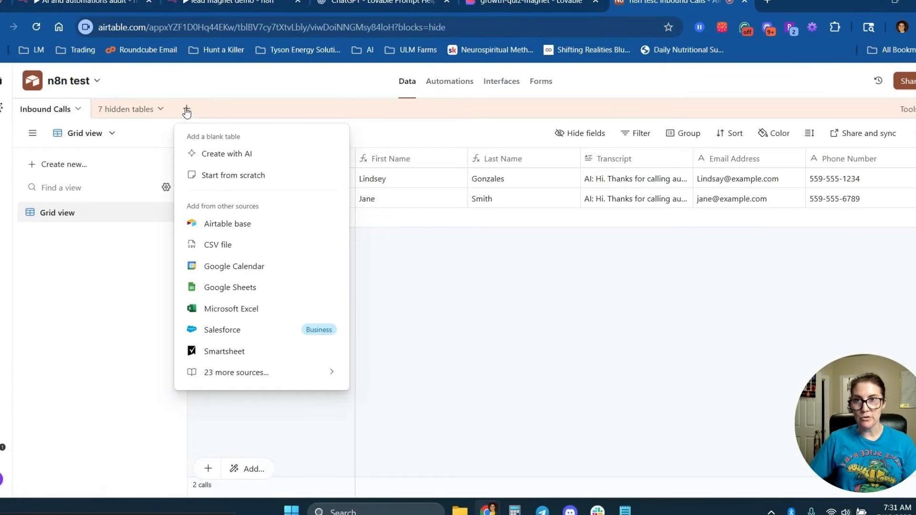
pyautogui.click(241, 152)
pyautogui.write('Pl')
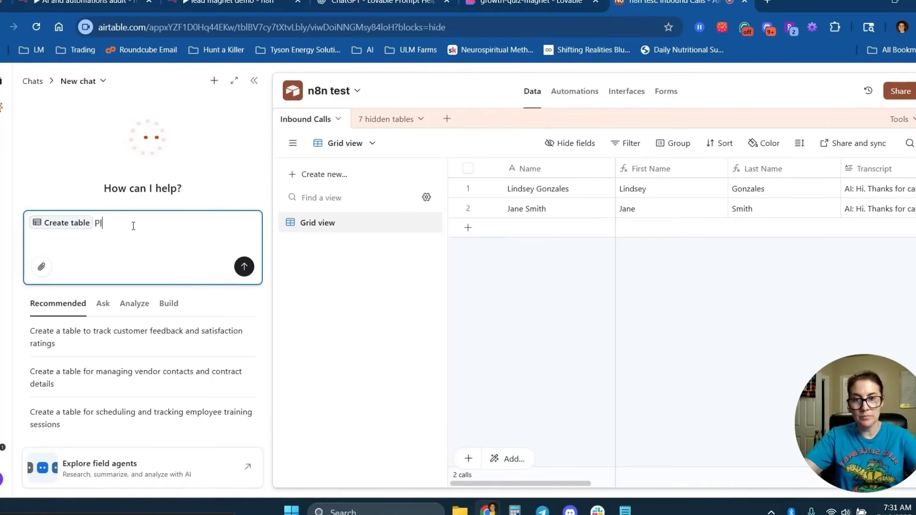
pyautogui.write('ease create a table tfor the following')
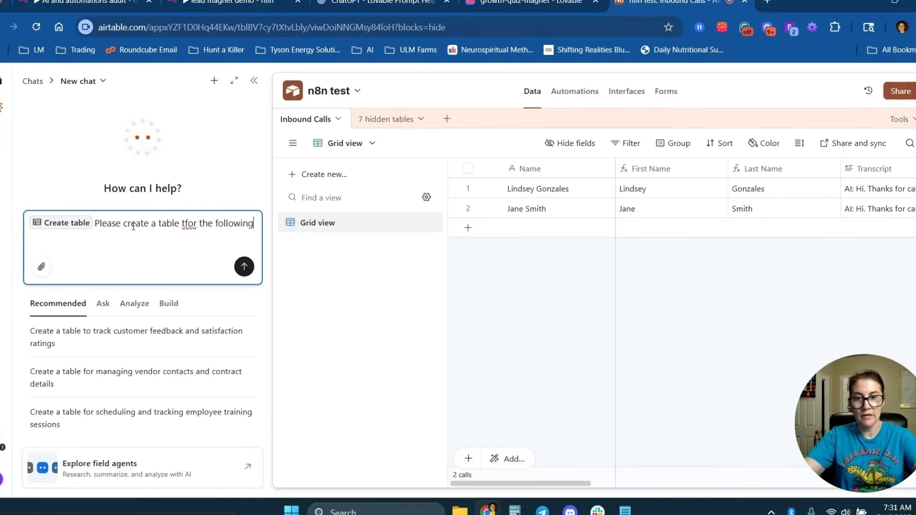
pyautogui.write(' structure:')
pyautogui.hotkey('ctrl', 'v')
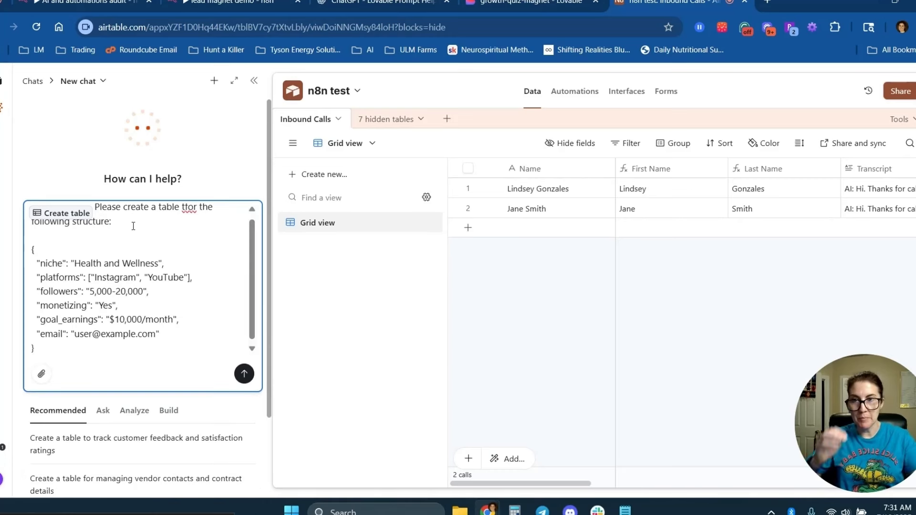
pyautogui.press('Return')
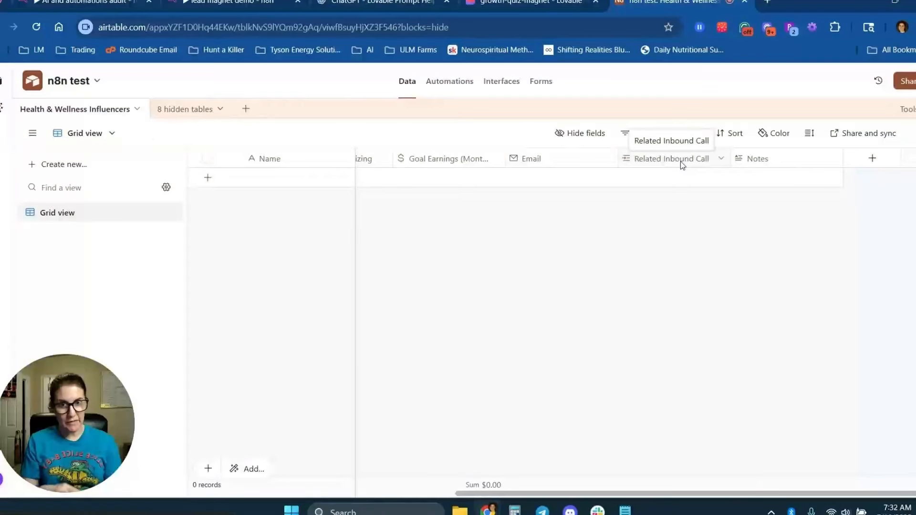
# Delete the Related Inbound Call field.
pyautogui.rightClick(680, 161)
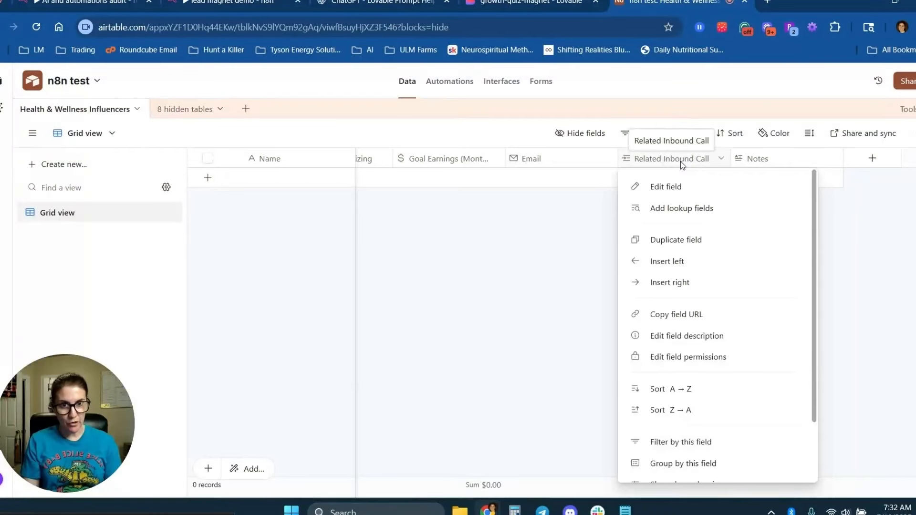
pyautogui.scroll(-3, 721, 427)
pyautogui.click(691, 467)
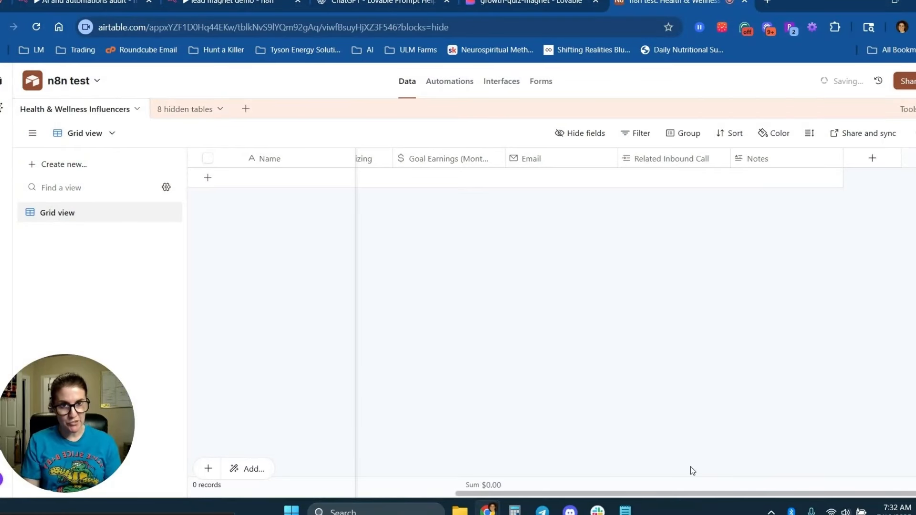
pyautogui.click(556, 355)
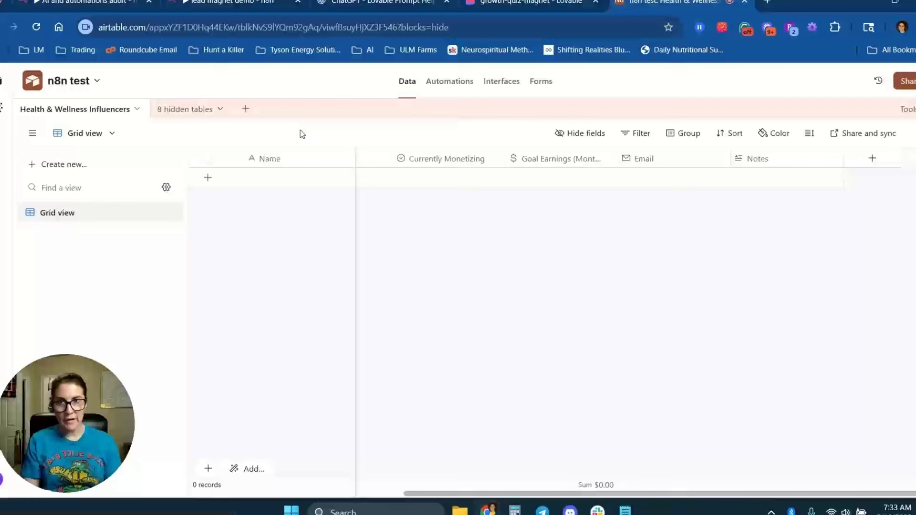
# Rename the primary Name field to 'Email Address'.
pyautogui.doubleClick(282, 162)
pyautogui.write('Email Ad')
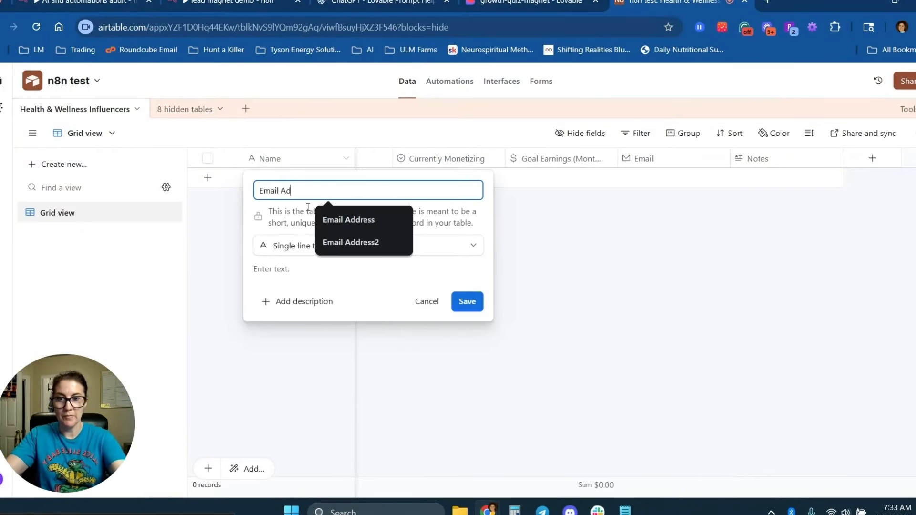
pyautogui.write('dress')
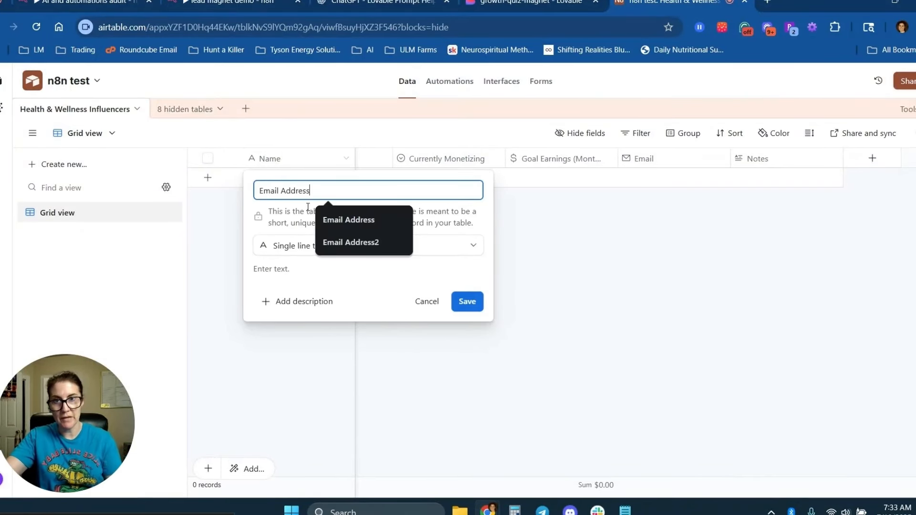
pyautogui.click(356, 220)
pyautogui.click(467, 301)
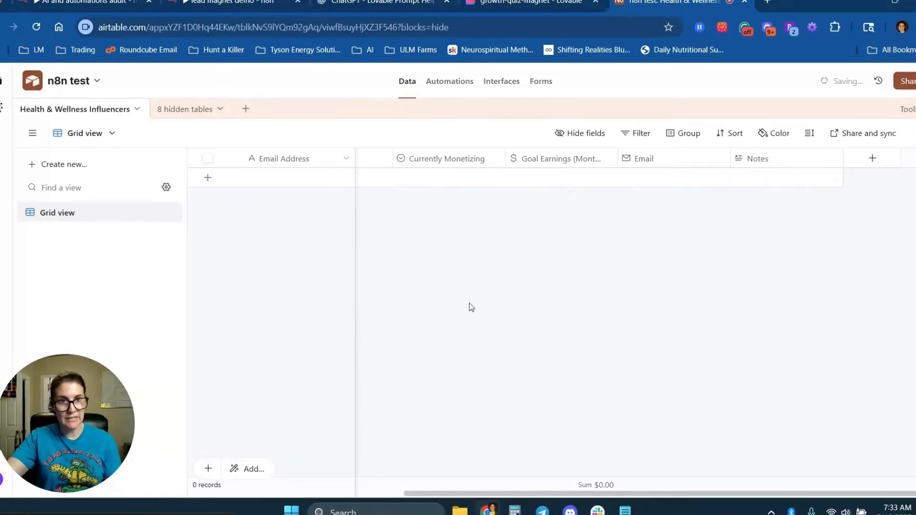
# Delete the old Email field and scroll the grid back to the left.
pyautogui.rightClick(660, 159)
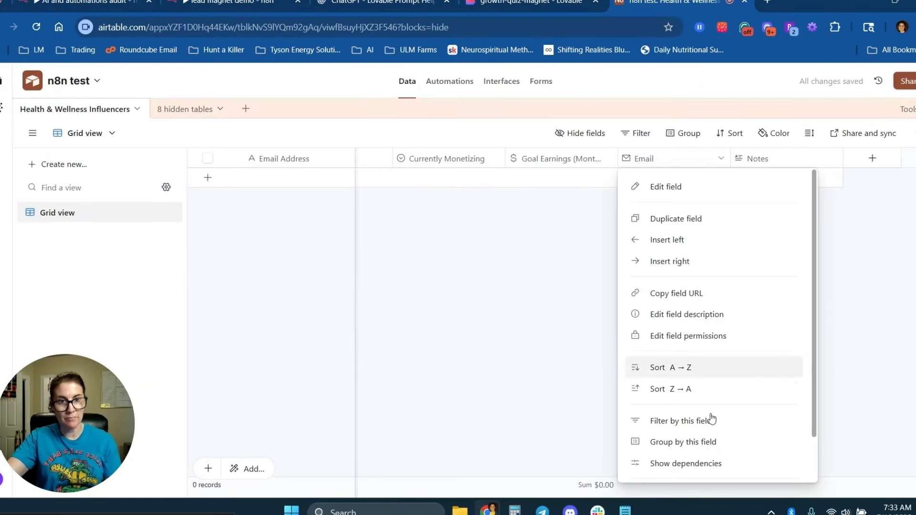
pyautogui.scroll(-2, 710, 417)
pyautogui.click(698, 469)
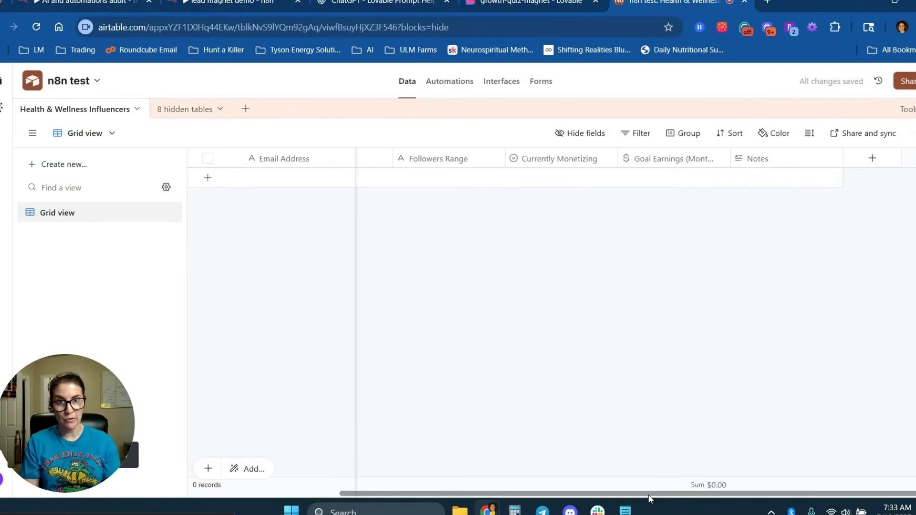
pyautogui.moveTo(649, 494); pyautogui.dragTo(436, 495)
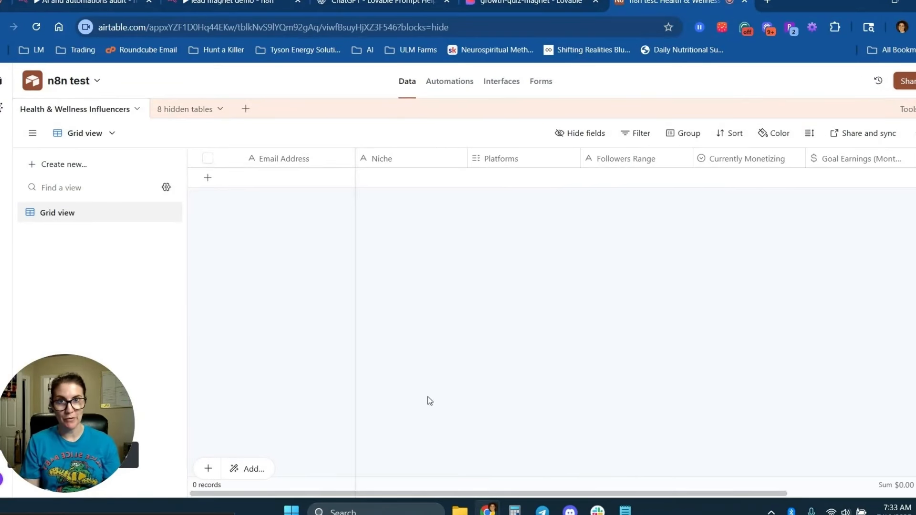
# Review the newest edits in the growth-quiz-magnet Lovable chat, then return to the lead magnet demo workflow.
pyautogui.click(524, 2)
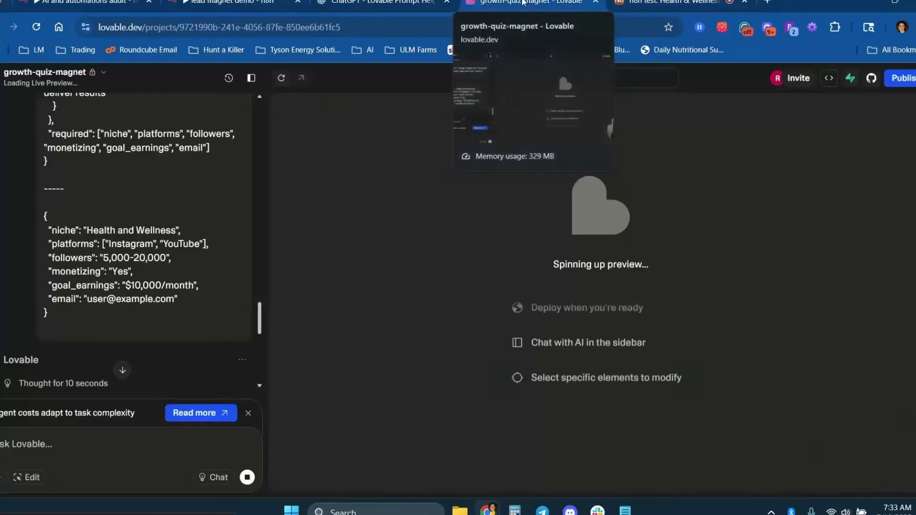
pyautogui.scroll(-1, 163, 313)
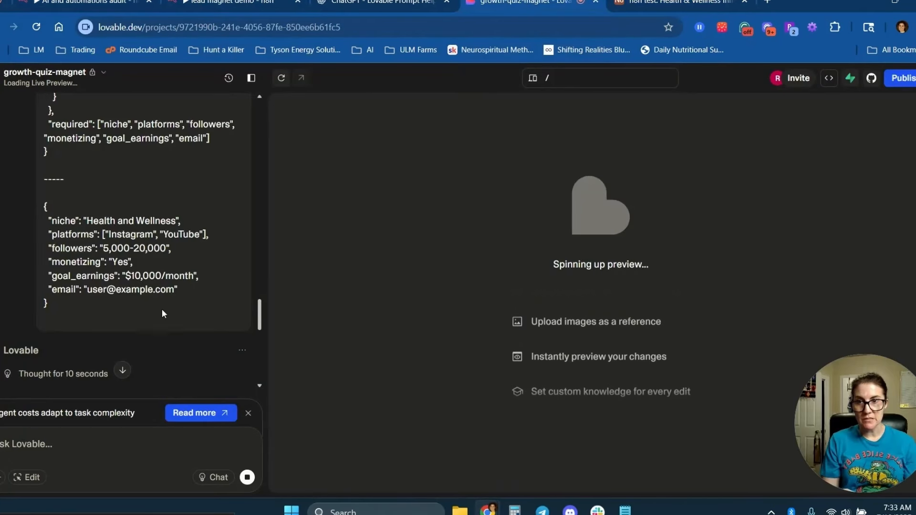
pyautogui.scroll(-5, 162, 313)
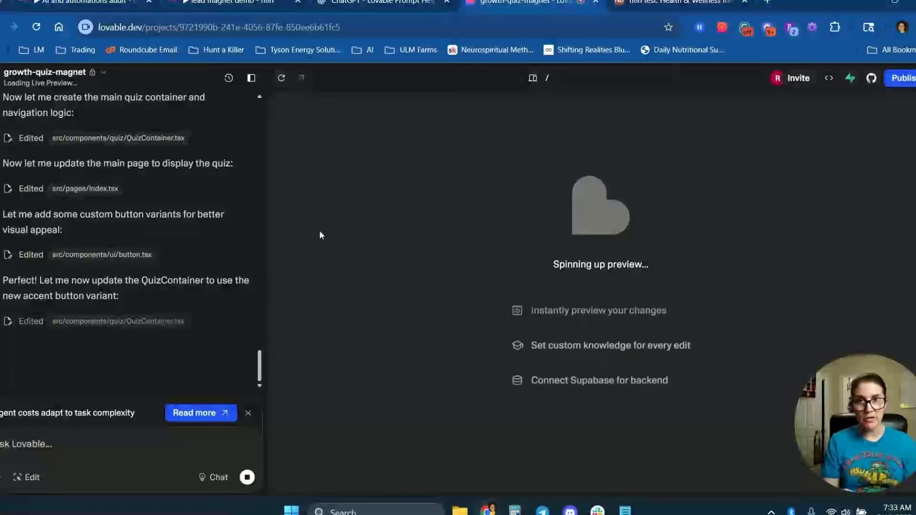
pyautogui.click(241, 2)
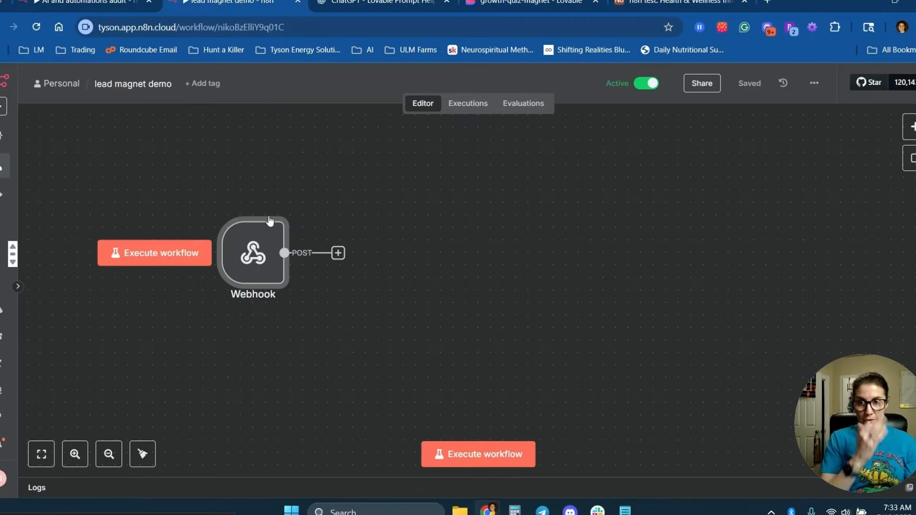
# Nudge the Webhook node up-left and add an Airtable Create a record step after it.
pyautogui.click(355, 247)
pyautogui.moveTo(214, 271); pyautogui.dragTo(177, 259)
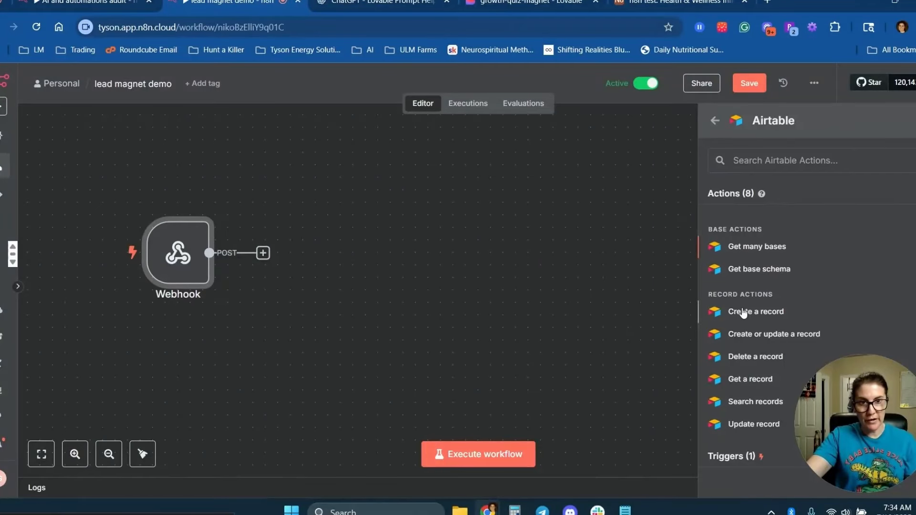
pyautogui.click(745, 311)
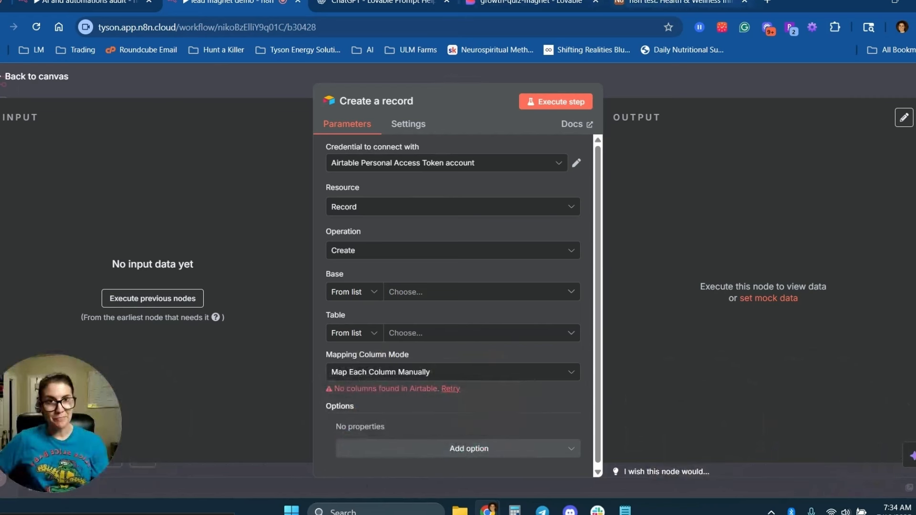
pyautogui.click(680, 2)
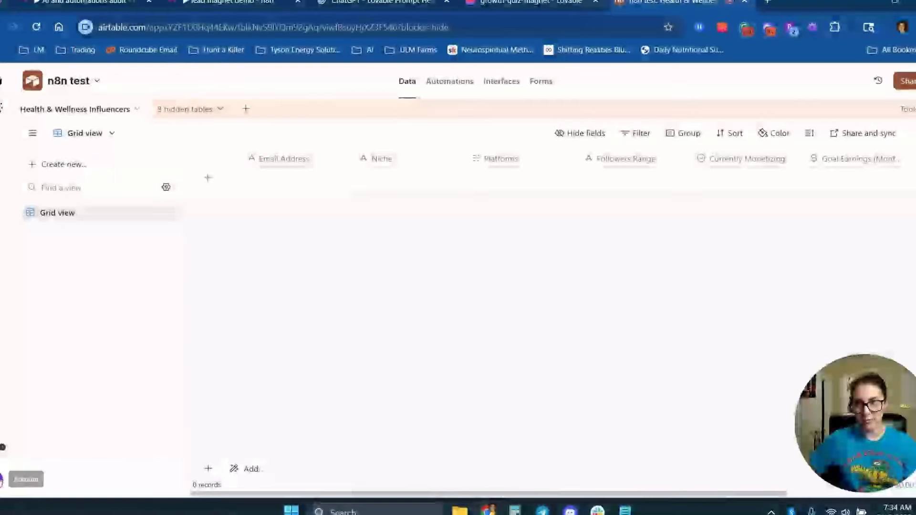
# From the Builder hub, start a new personal access token named 'lead magnet demo'.
pyautogui.click(2, 480)
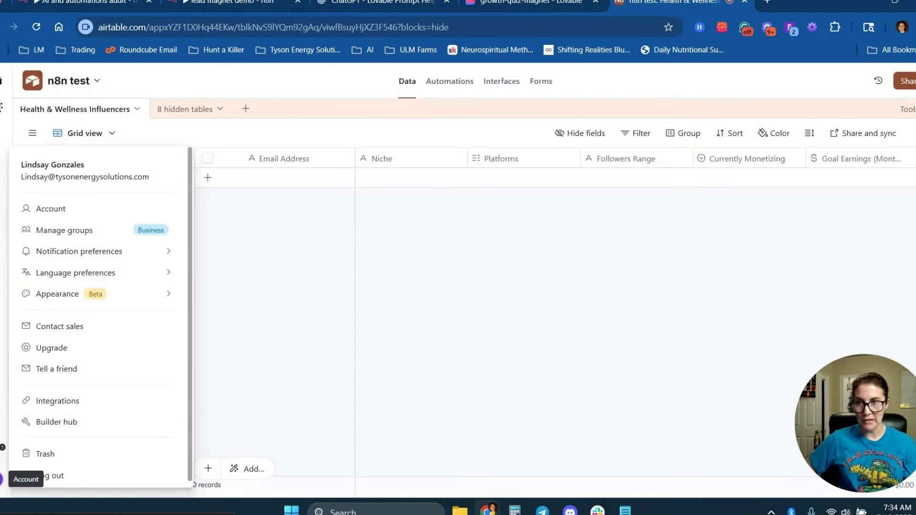
pyautogui.click(63, 424)
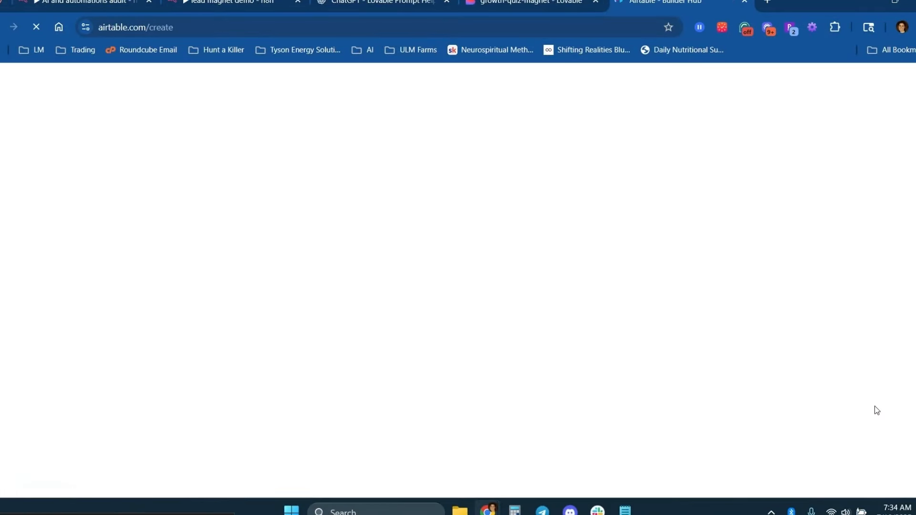
pyautogui.click(33, 199)
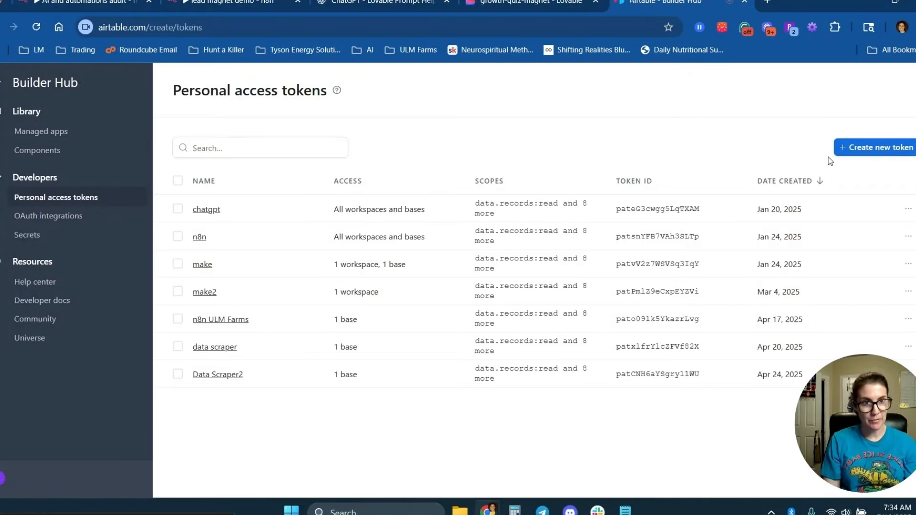
pyautogui.click(874, 147)
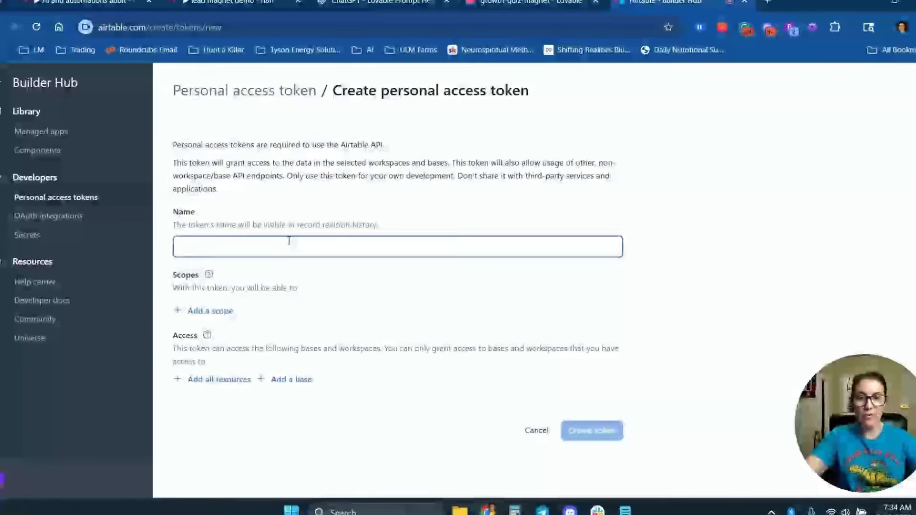
pyautogui.write('lead magnet d')
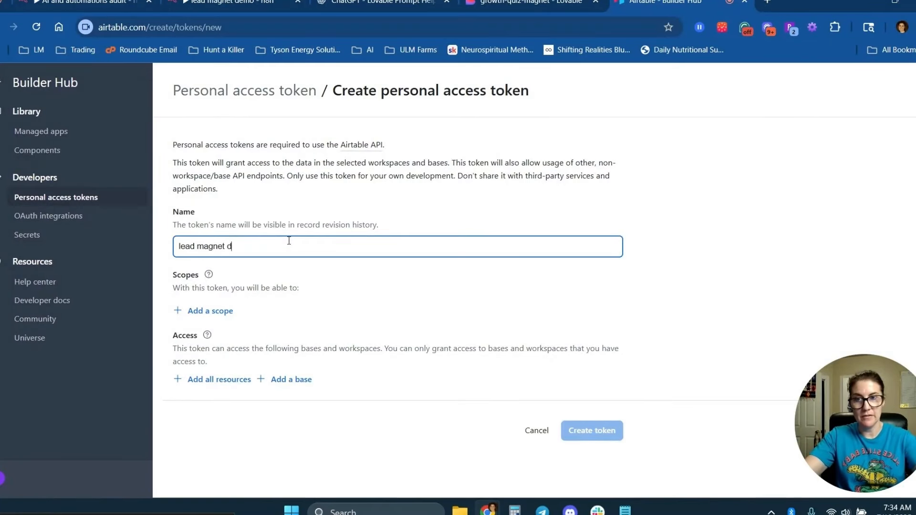
pyautogui.write('emo')
# Give the token the data.records:read, data.records:write and schema.bases:read scopes.
pyautogui.click(210, 311)
pyautogui.click(255, 381)
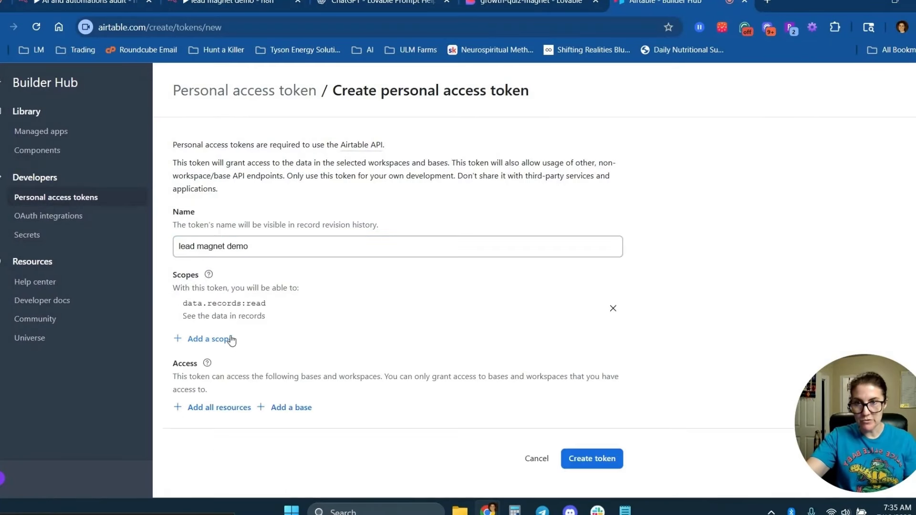
pyautogui.click(232, 340)
pyautogui.click(228, 235)
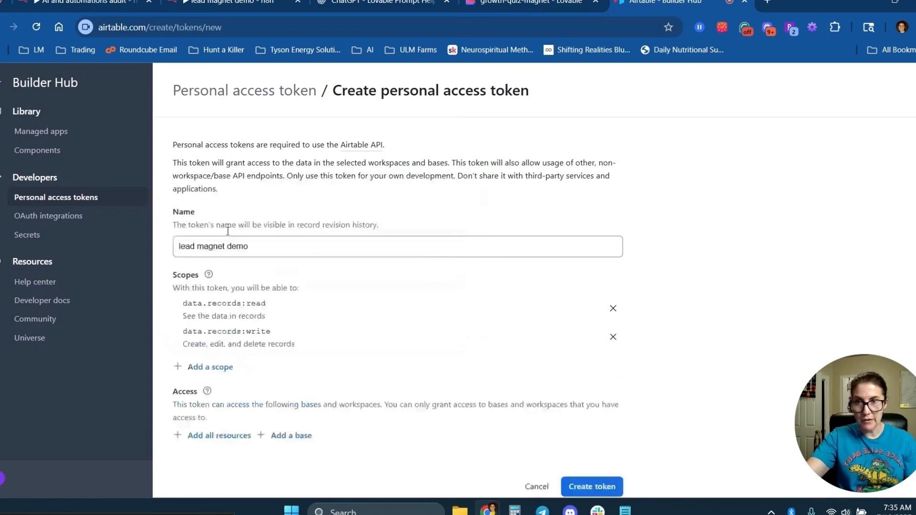
pyautogui.click(210, 367)
pyautogui.click(244, 334)
# Grant the token access to the n8n test base, create it and copy it.
pyautogui.scroll(-2, 348, 330)
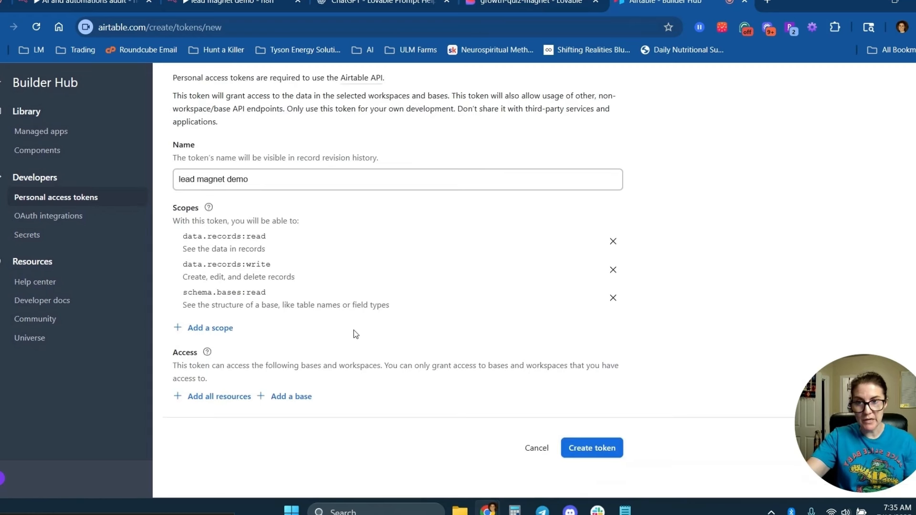
pyautogui.click(293, 397)
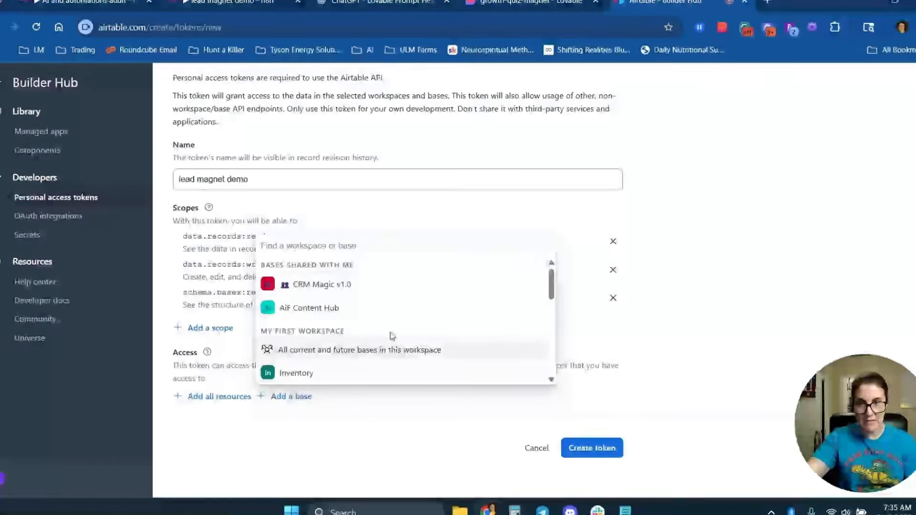
pyautogui.scroll(-5, 344, 344)
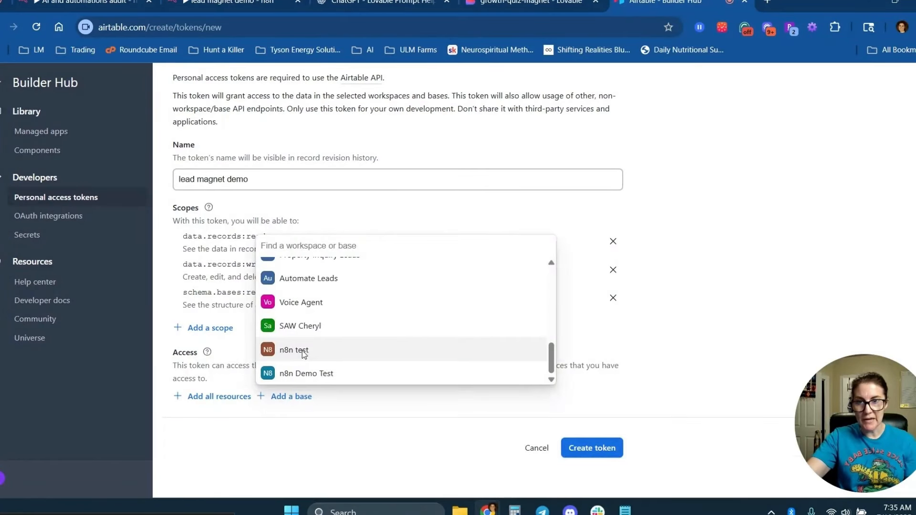
pyautogui.click(303, 350)
pyautogui.scroll(-1, 610, 391)
pyautogui.click(594, 451)
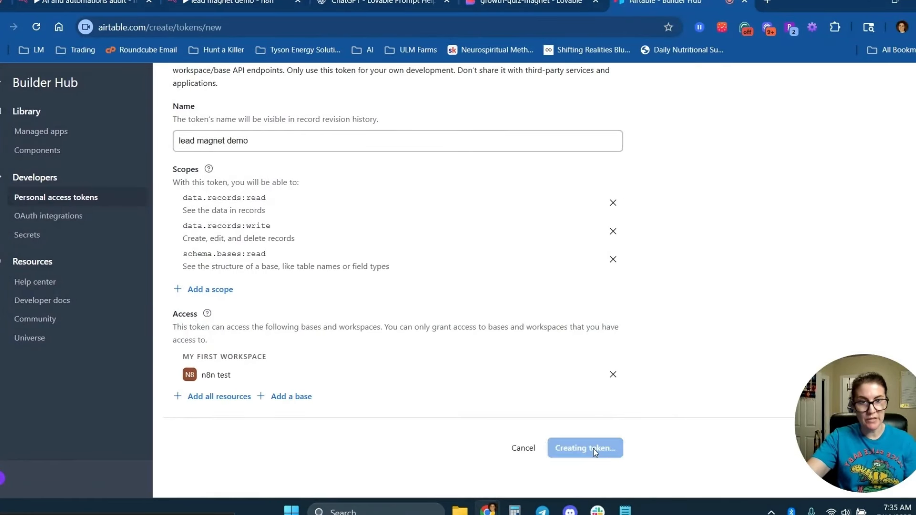
pyautogui.click(586, 313)
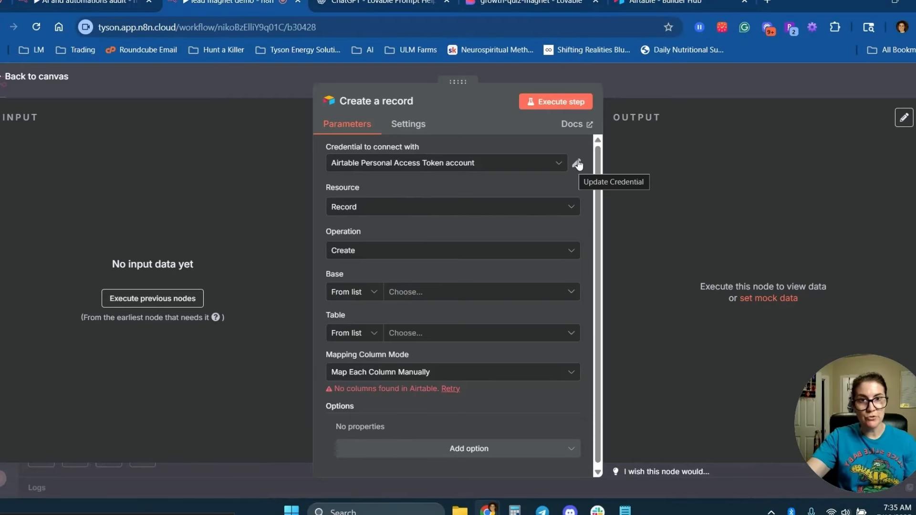
# Create and save a new Airtable credential named 'delete' holding the pasted access token.
pyautogui.click(578, 165)
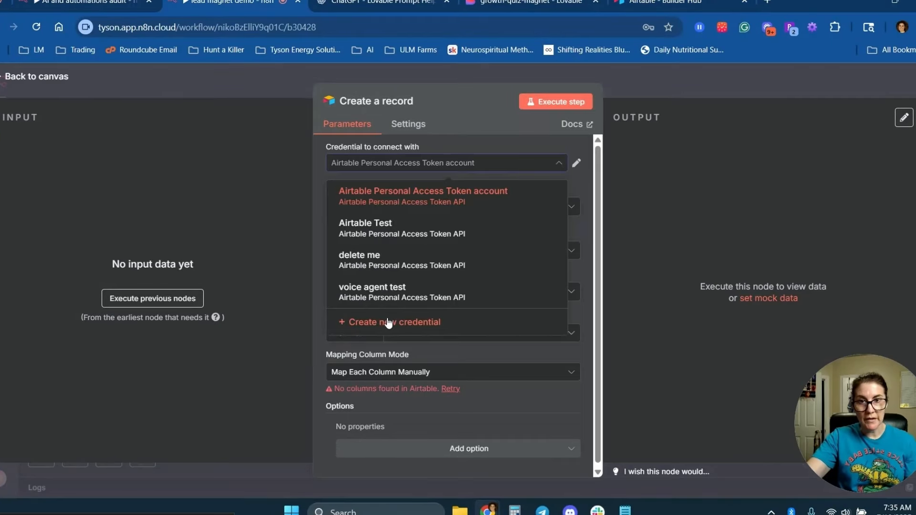
pyautogui.click(385, 322)
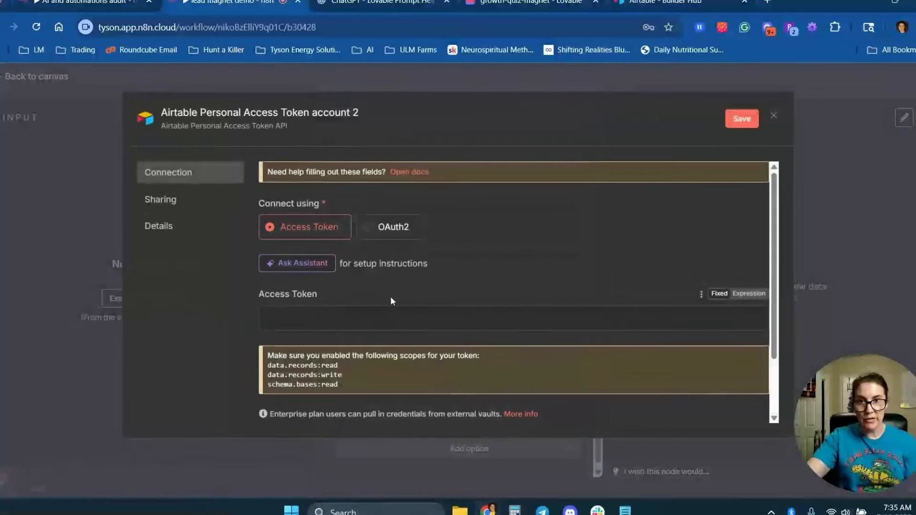
pyautogui.hotkey('ctrl', 'v')
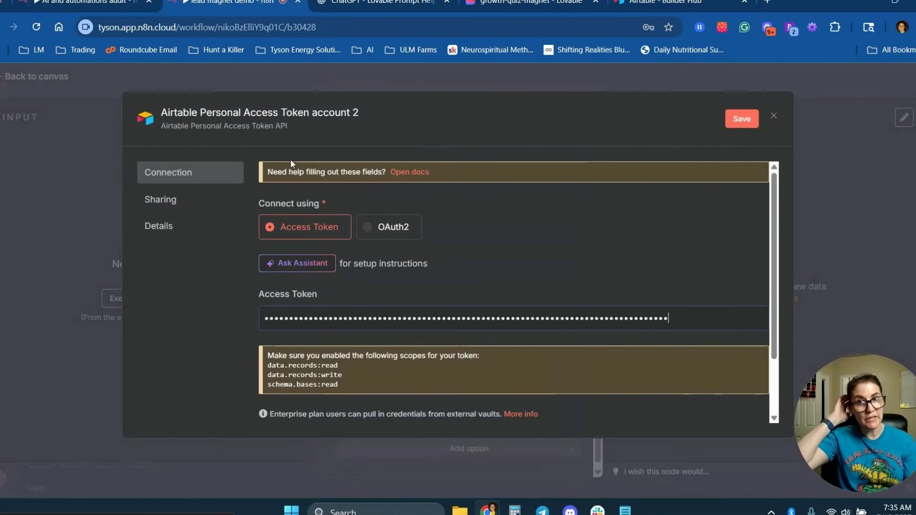
pyautogui.click(285, 114)
pyautogui.write('delete')
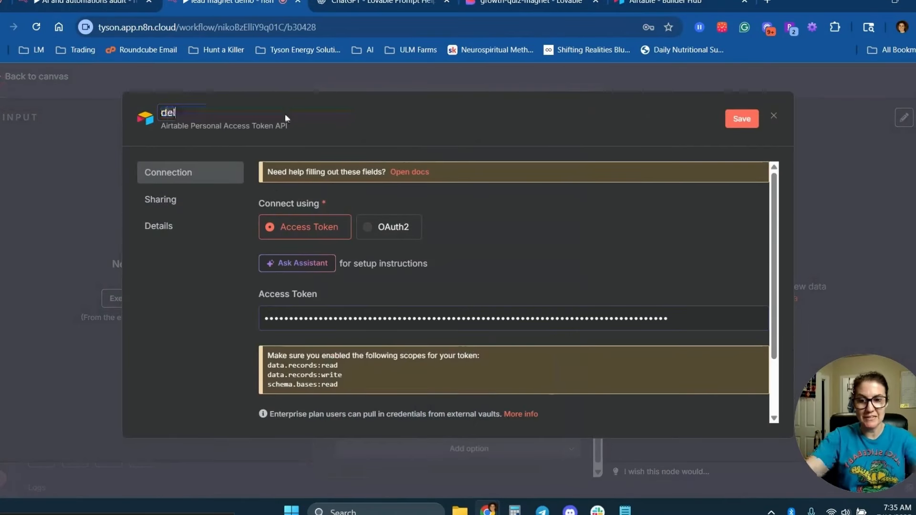
pyautogui.click(740, 125)
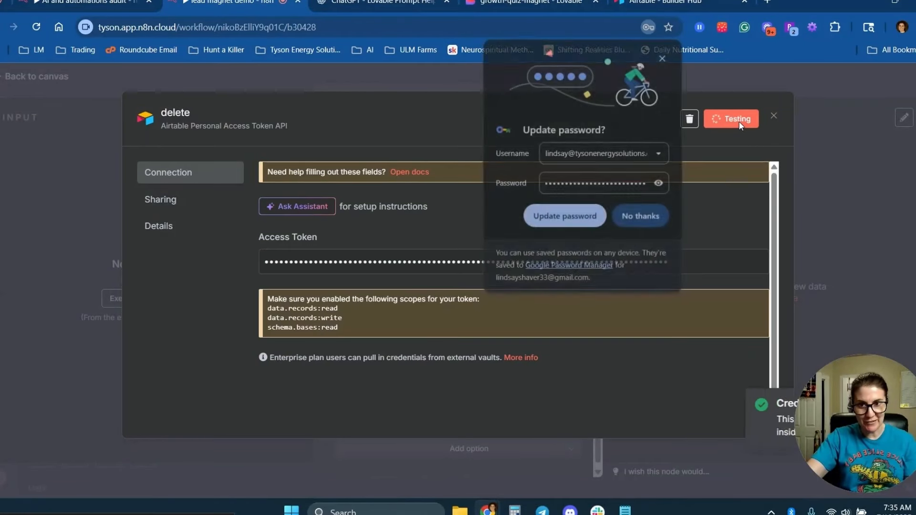
pyautogui.click(773, 117)
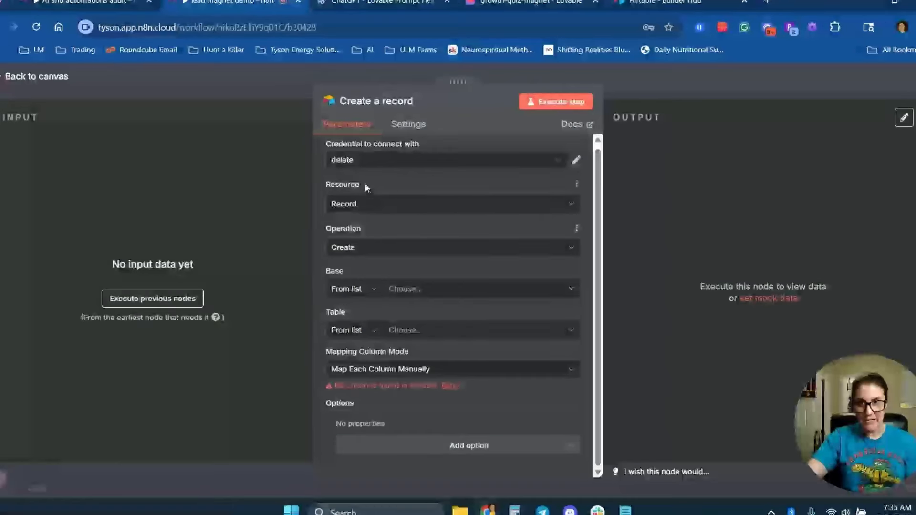
# Target the n8n test base's Health & Wellness Influencers table, then save the workflow from the canvas.
pyautogui.click(400, 289)
pyautogui.click(403, 342)
pyautogui.click(416, 330)
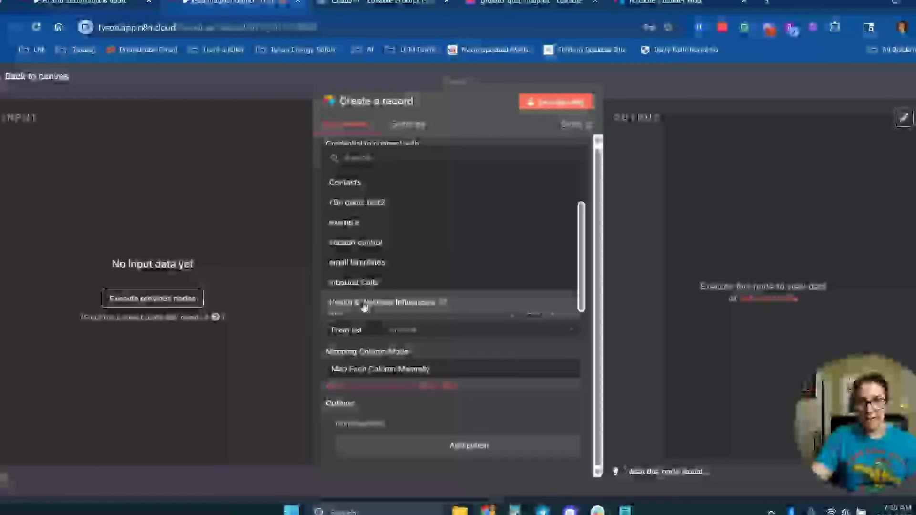
pyautogui.click(354, 304)
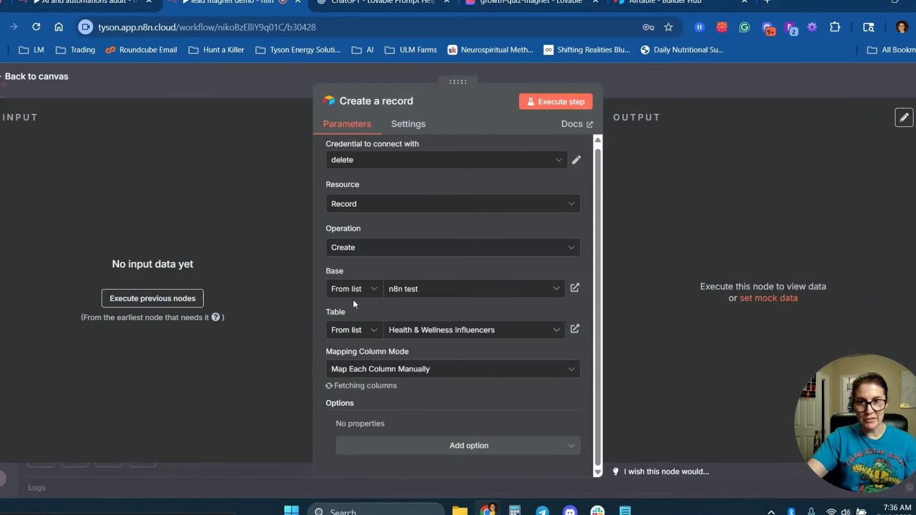
pyautogui.scroll(-3, 381, 191)
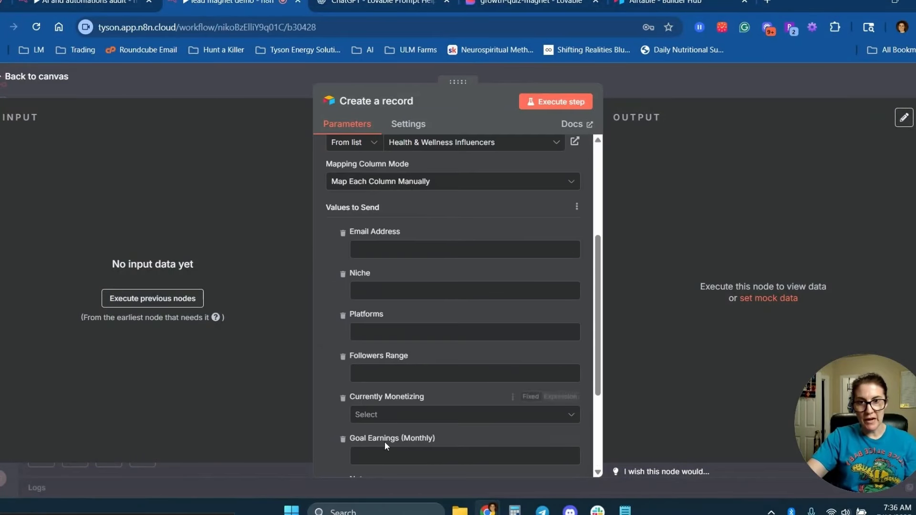
pyautogui.scroll(-2, 412, 422)
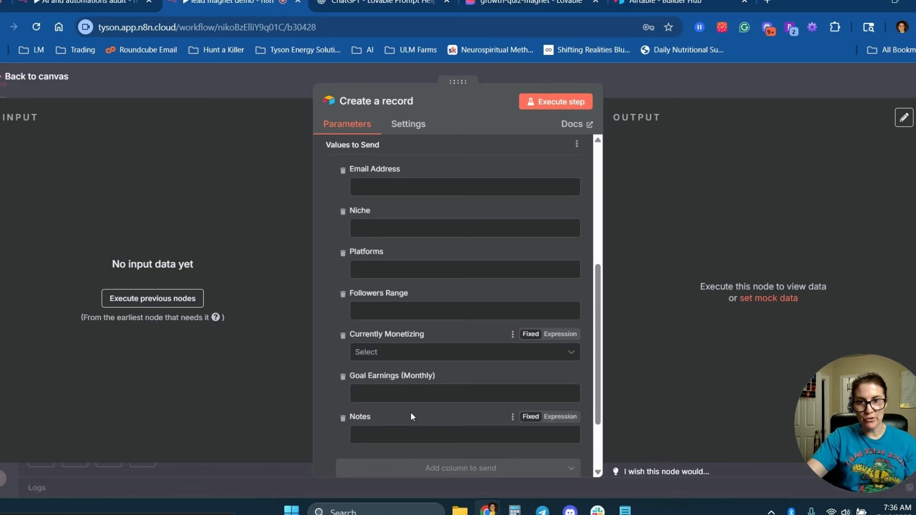
pyautogui.click(39, 77)
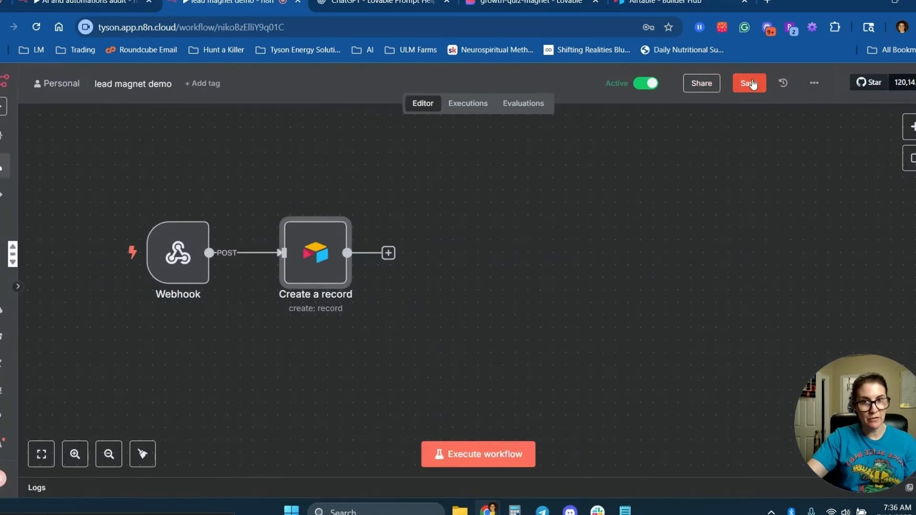
pyautogui.click(750, 83)
# Add an AI Agent step after the Airtable record and give it a System Message option.
pyautogui.press('Tab')
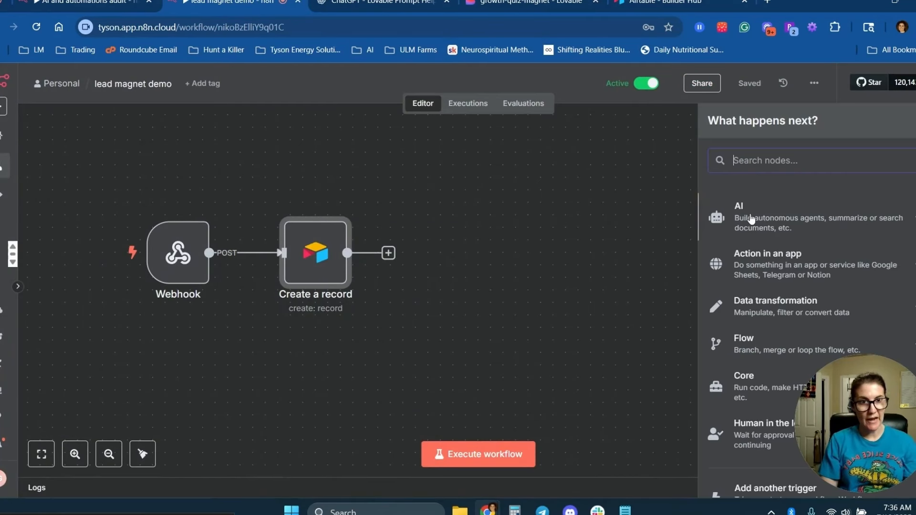
pyautogui.click(751, 216)
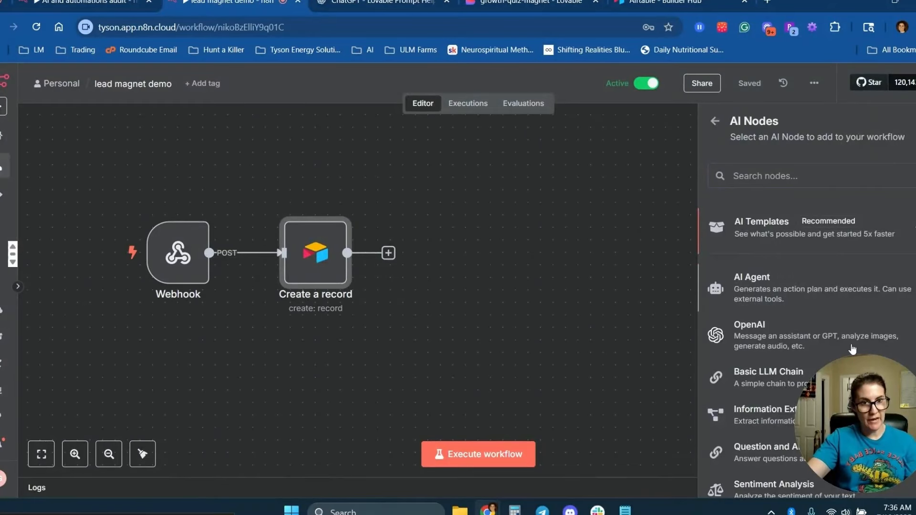
pyautogui.click(765, 287)
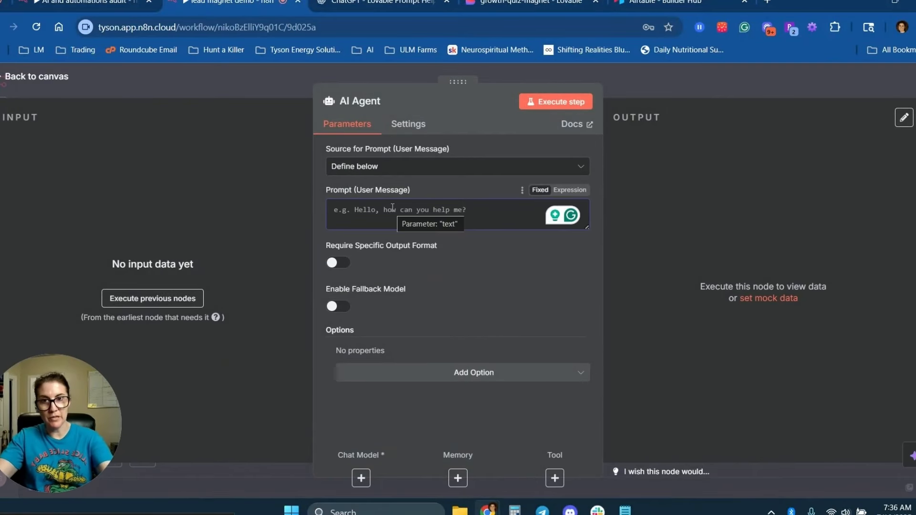
pyautogui.click(386, 214)
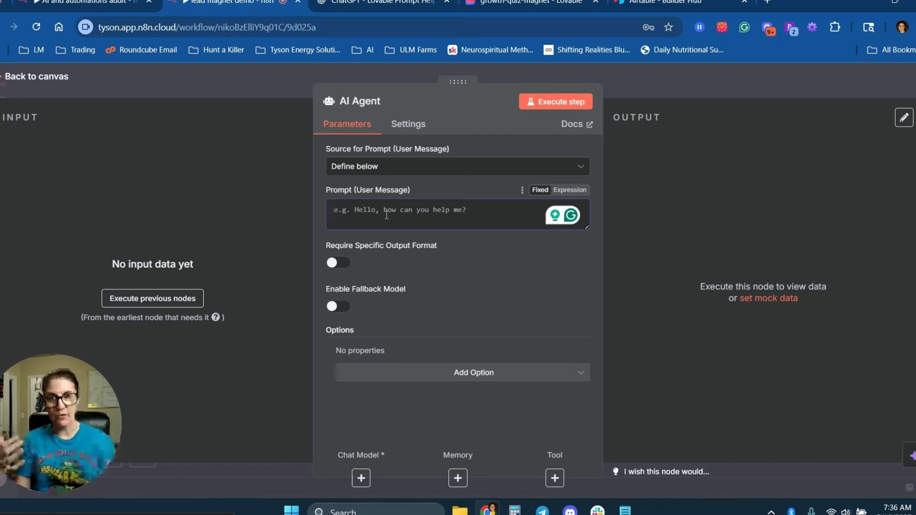
pyautogui.click(430, 373)
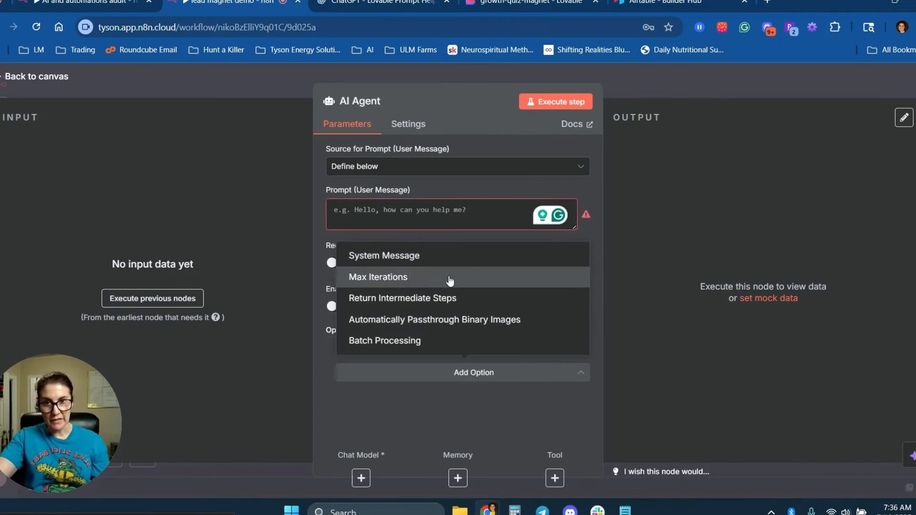
pyautogui.click(403, 256)
# Enter 'hi' as the agent prompt and select the default system message text.
pyautogui.click(390, 210)
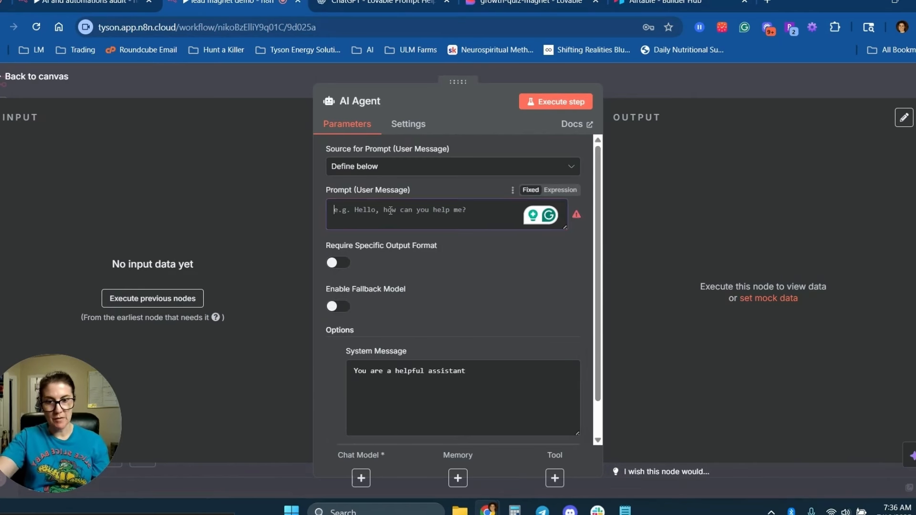
pyautogui.write('hi')
pyautogui.scroll(-1, 436, 238)
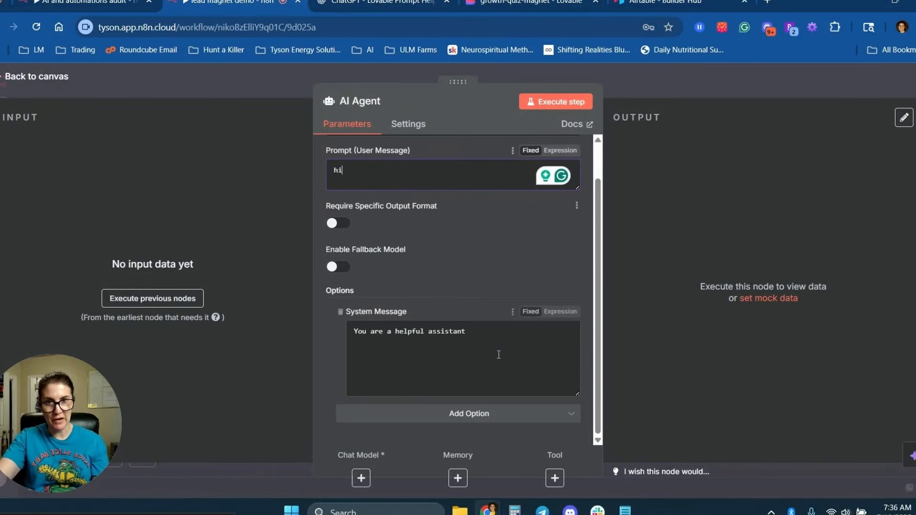
pyautogui.tripleClick(455, 333)
pyautogui.click(453, 333)
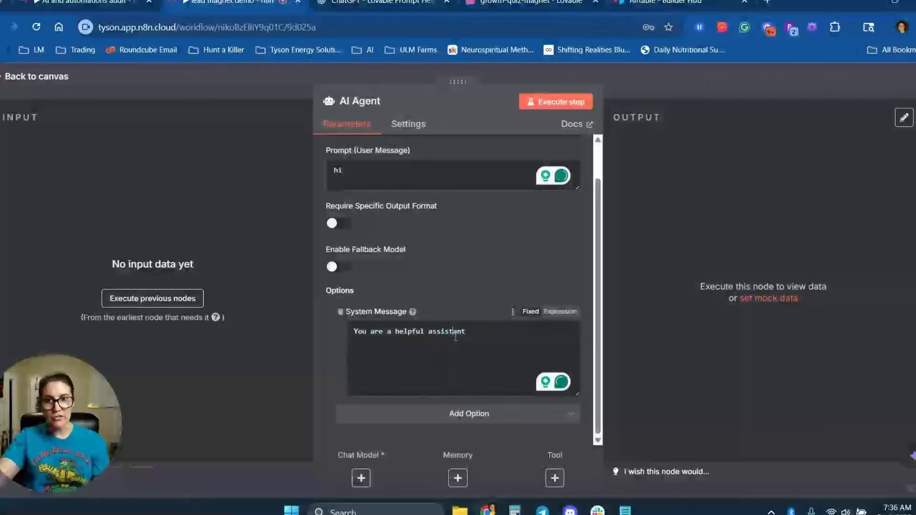
pyautogui.click(381, 4)
pyautogui.scroll(-5, 219, 250)
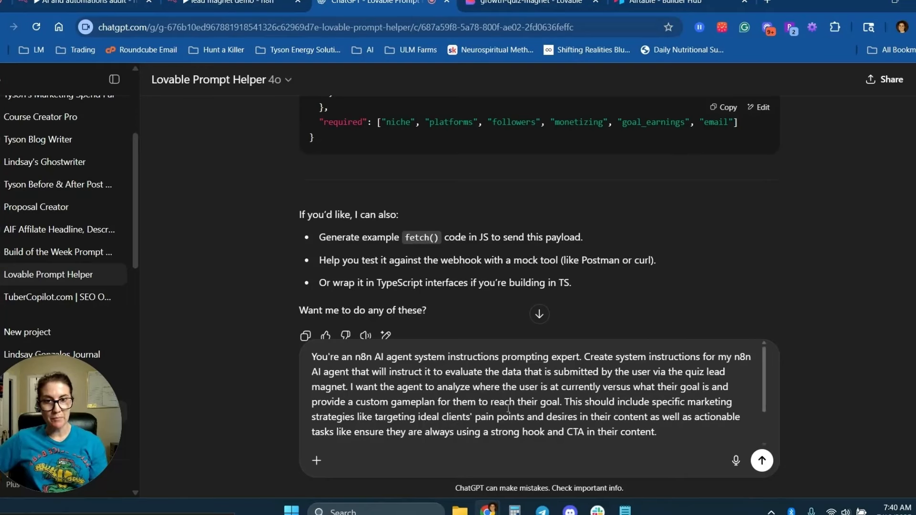
# Ask ChatGPT for AI agent system instructions requiring HTML-only gameplan output, and copy the reply.
pyautogui.write('The agent should output only the customized plan for the user in html format as it will be sent via an email to the user. It should not include any extraneous commentary or formatting text outside of this.')
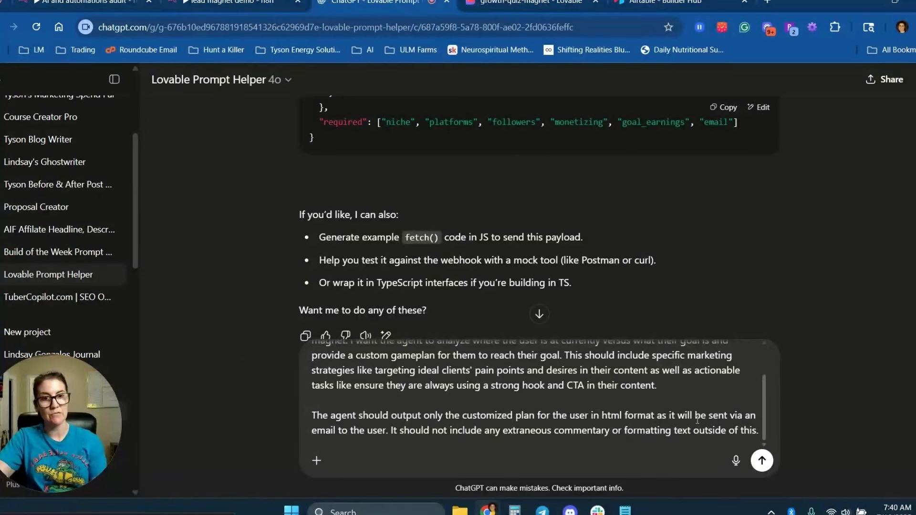
pyautogui.press('Return')
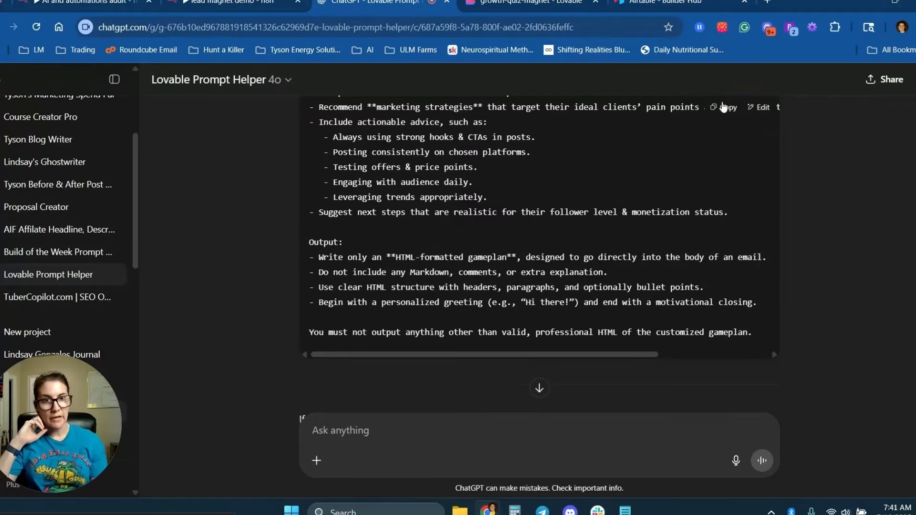
pyautogui.click(721, 109)
# Replace the AI Agent's system message with the copied HTML gameplan instructions.
pyautogui.click(229, 2)
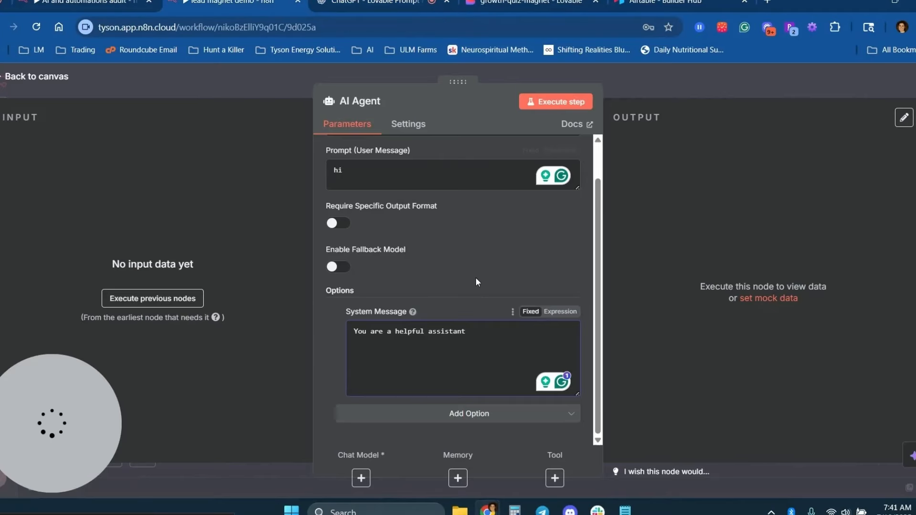
pyautogui.hotkey('ctrl', 'a')
pyautogui.hotkey('ctrl', 'v')
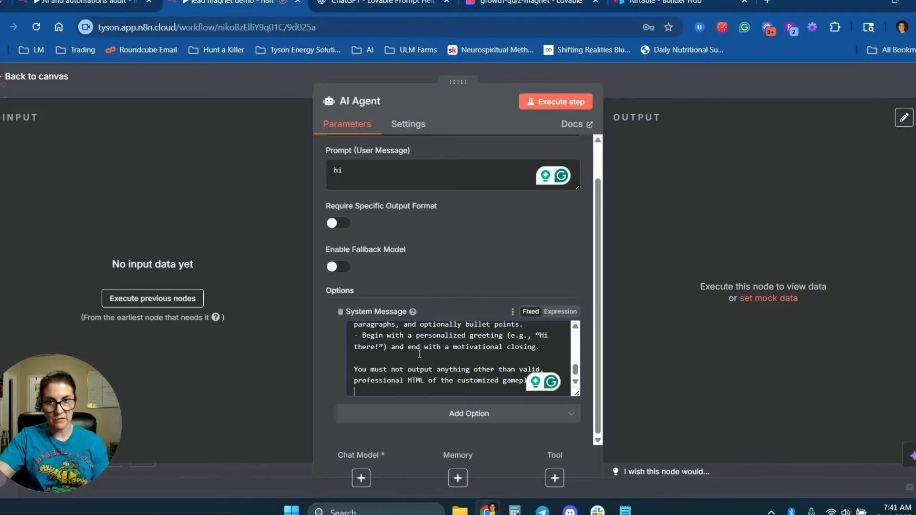
pyautogui.press('Escape')
# Attach an OpenAI Chat Model to the agent and begin a new OpenAI credential.
pyautogui.click(447, 326)
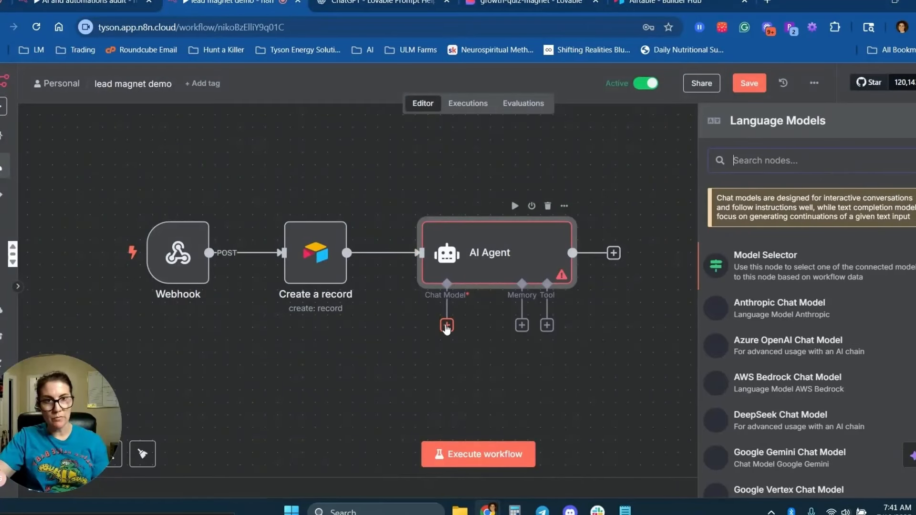
pyautogui.write('openai')
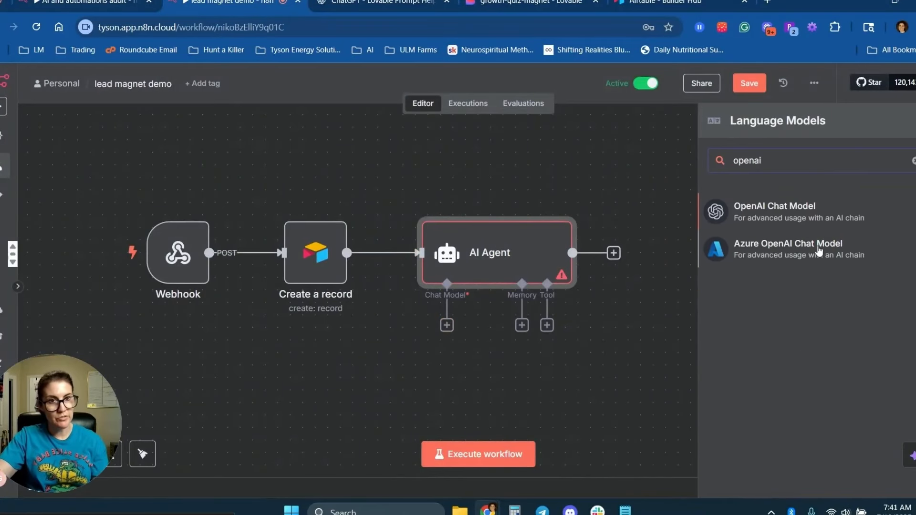
pyautogui.click(770, 215)
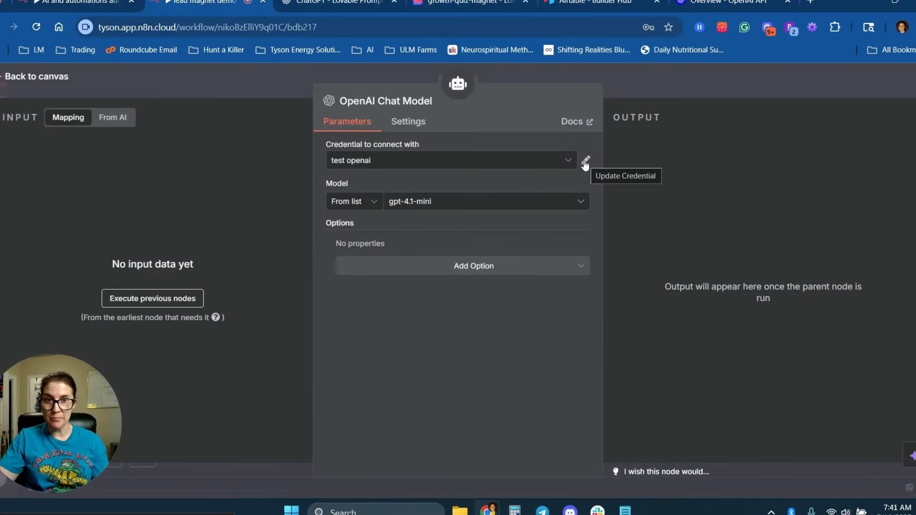
pyautogui.click(585, 162)
pyautogui.click(548, 163)
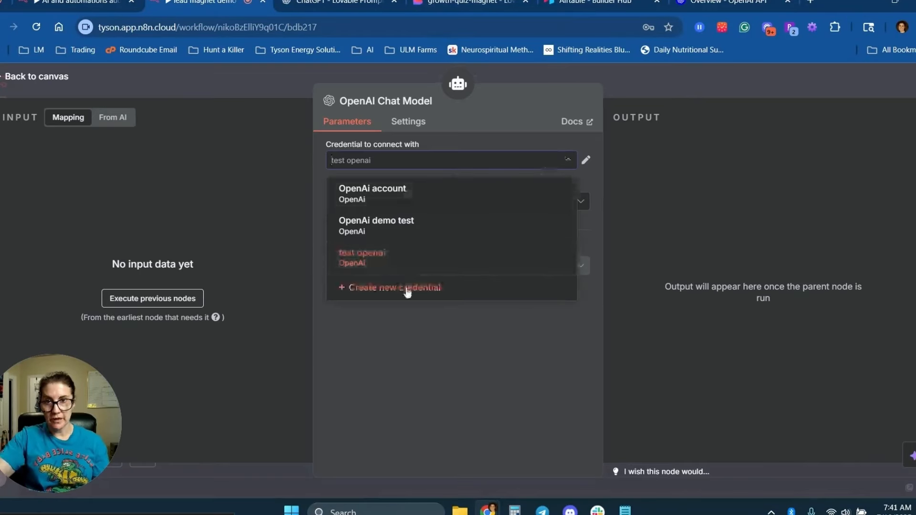
pyautogui.click(407, 288)
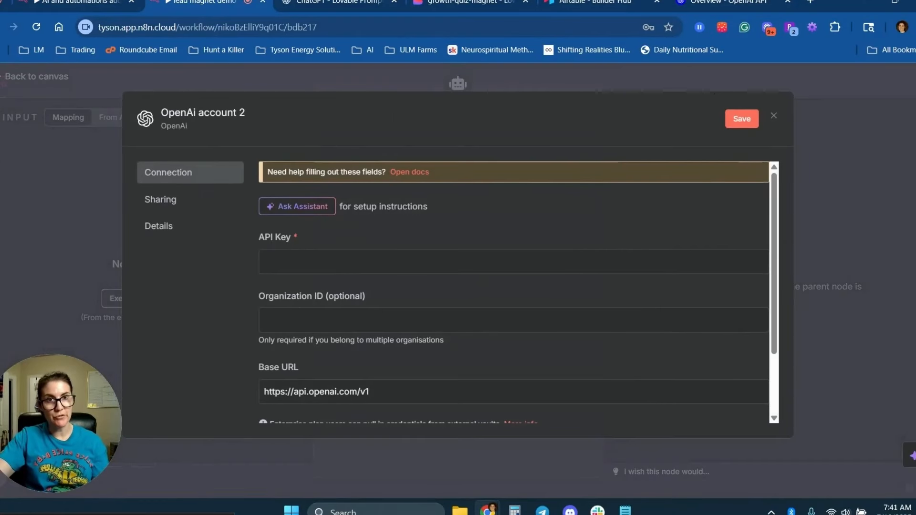
# Create a secret API key named demo for the Default project on OpenAI Platform.
pyautogui.click(737, 2)
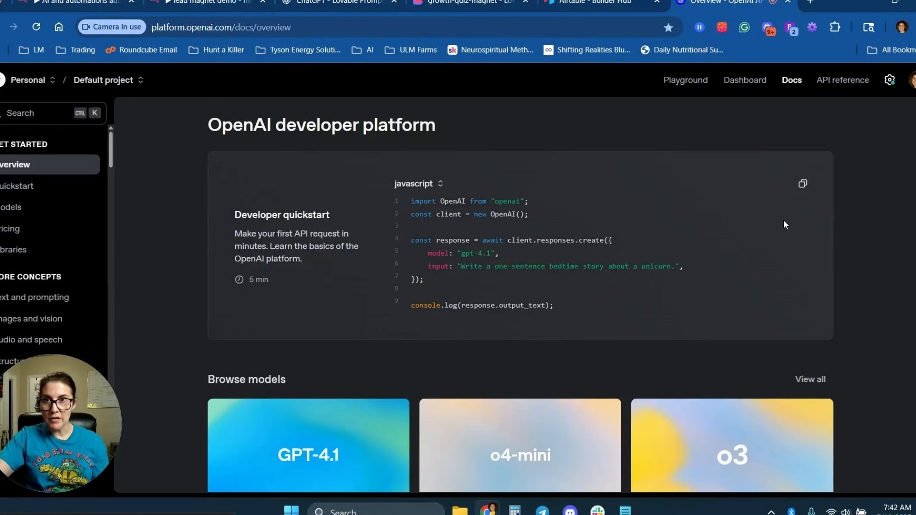
pyautogui.click(37, 115)
pyautogui.write('api key')
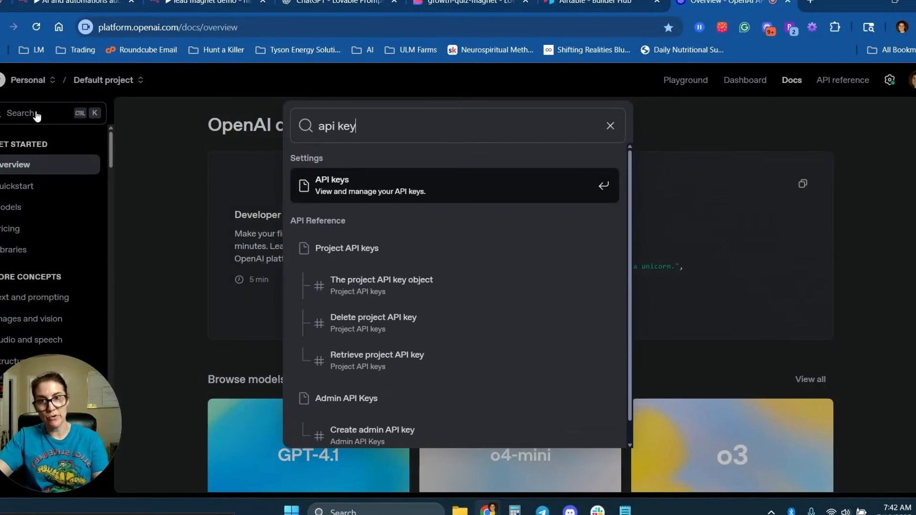
pyautogui.click(417, 190)
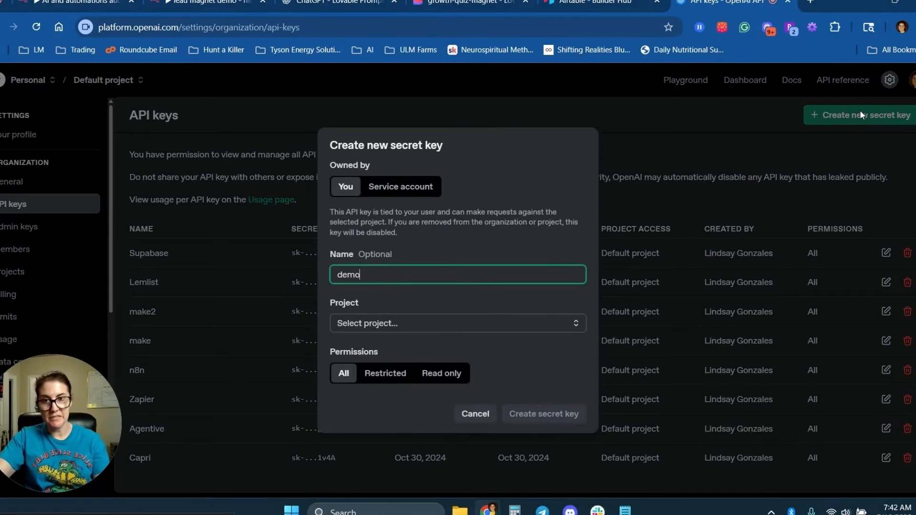
pyautogui.click(430, 323)
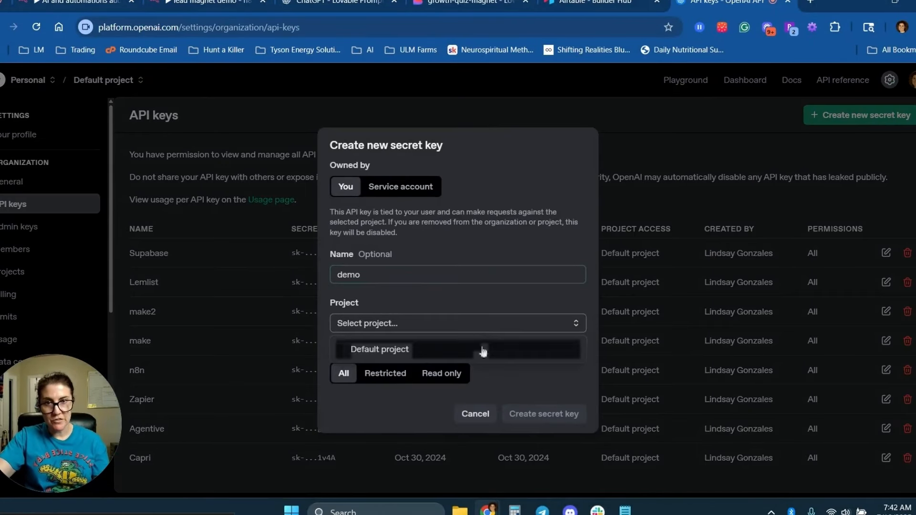
pyautogui.click(382, 348)
pyautogui.click(561, 411)
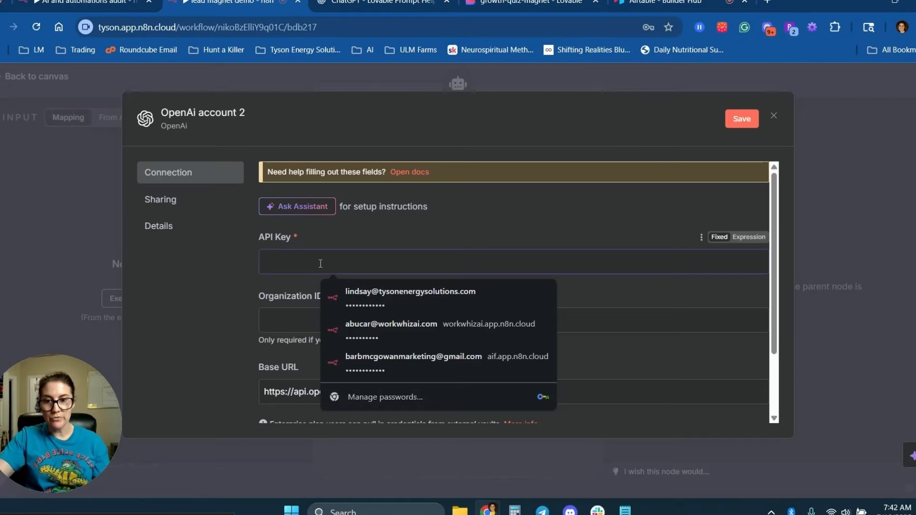
# Save a new OpenAI credential named 'delete' holding the pasted API key.
pyautogui.hotkey('ctrl', 'v')
pyautogui.scroll(-2, 549, 239)
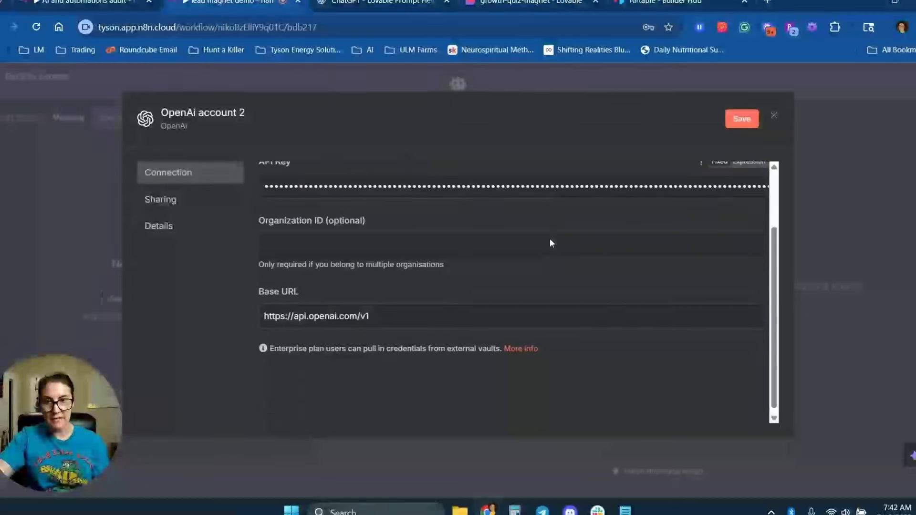
pyautogui.scroll(2, 550, 238)
pyautogui.click(224, 117)
pyautogui.write('delete')
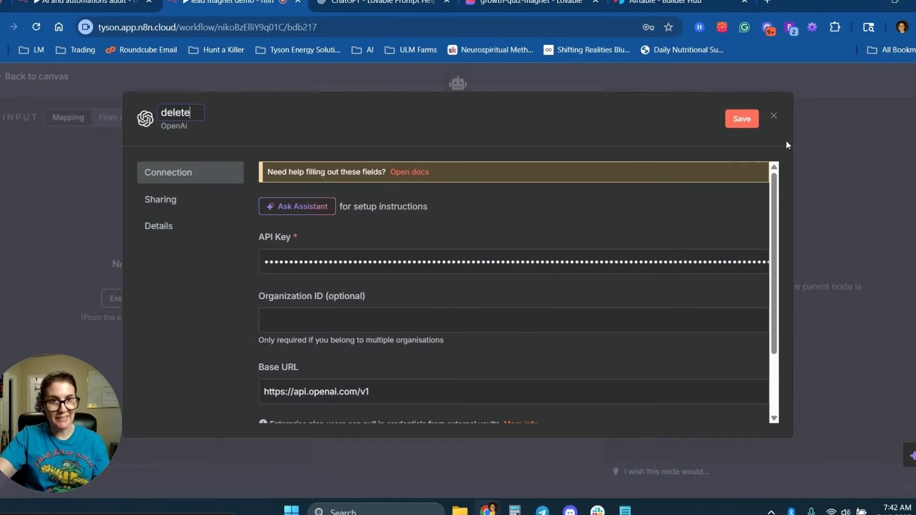
pyautogui.press('Return')
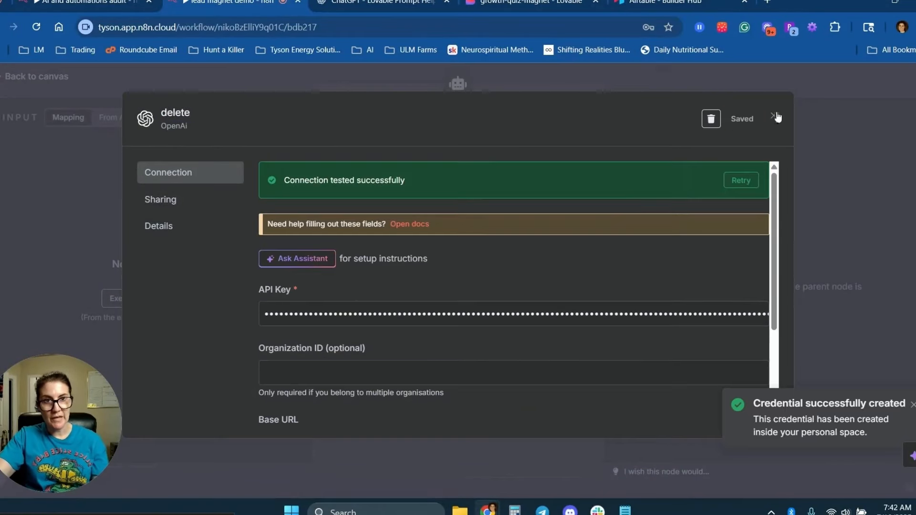
pyautogui.click(774, 116)
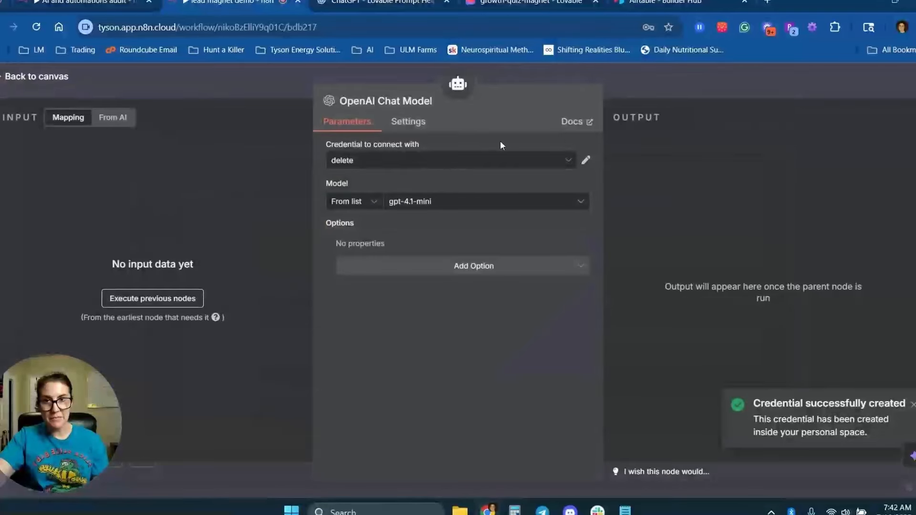
# Check the model list, save the workflow, and open the growth-quiz-magnet quiz preview.
pyautogui.click(396, 203)
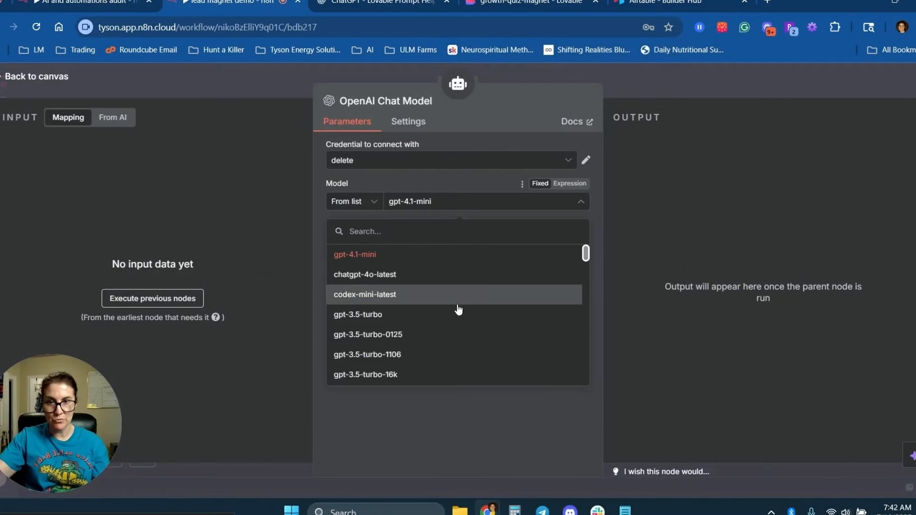
pyautogui.scroll(-6, 458, 311)
pyautogui.click(750, 84)
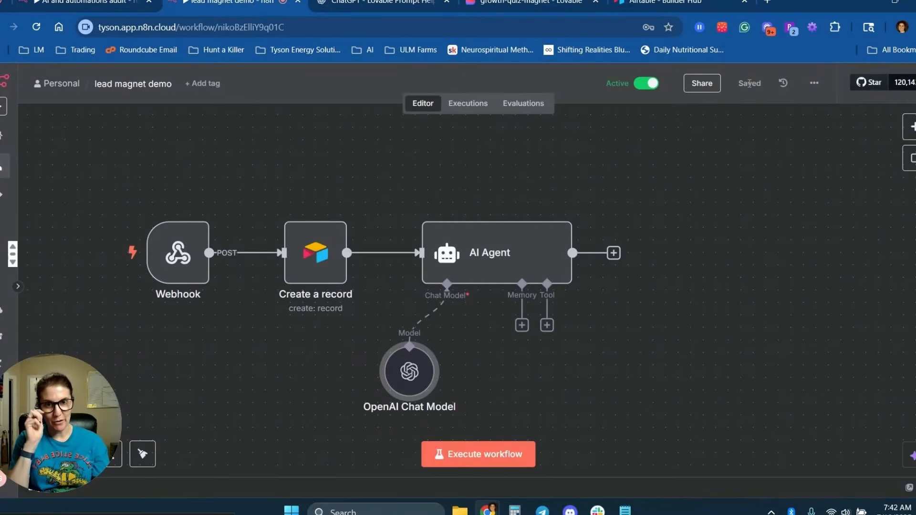
pyautogui.click(539, 2)
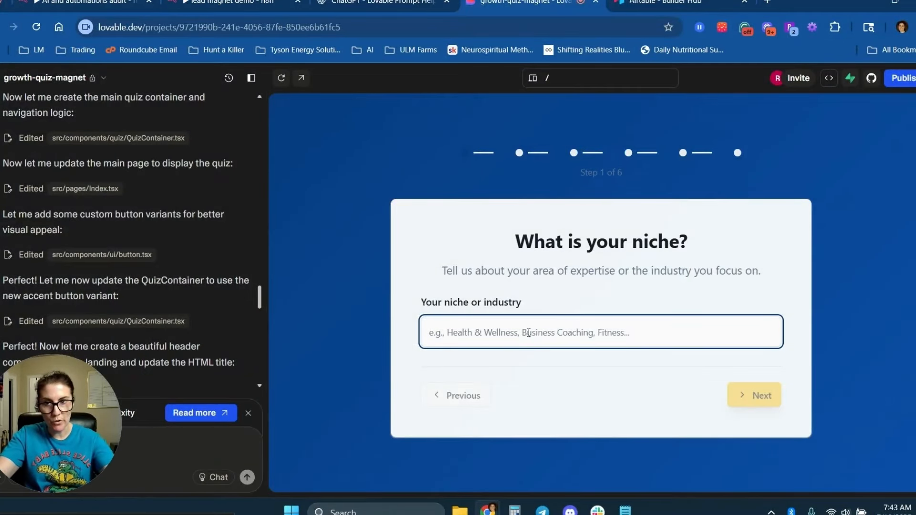
# Answer the quiz with the fitness niche and TikTok, Facebook and YouTube as current platforms.
pyautogui.write('fitness')
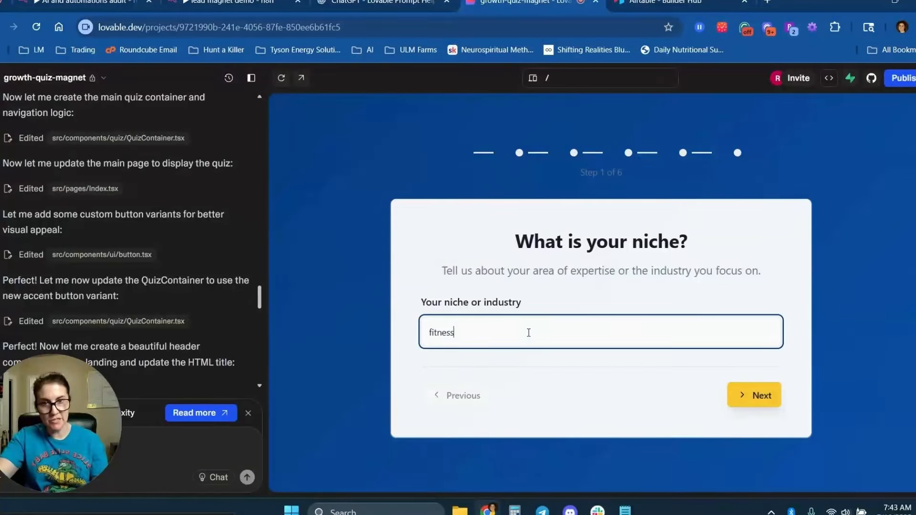
pyautogui.click(763, 395)
pyautogui.click(437, 275)
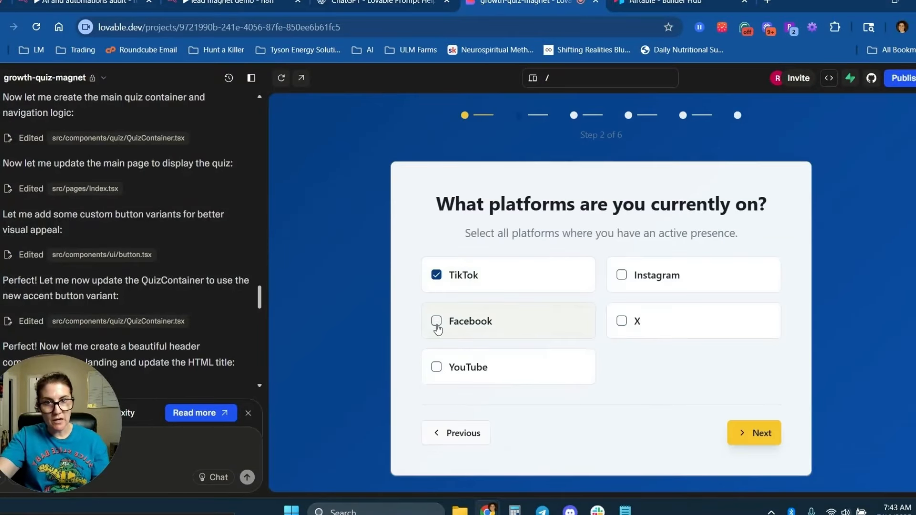
pyautogui.click(437, 321)
pyautogui.click(437, 367)
pyautogui.click(754, 432)
# Choose 20,000-100,000 followers, answer Yes to monetizing, enter a $50,000 goal, and submit the quiz.
pyautogui.click(525, 346)
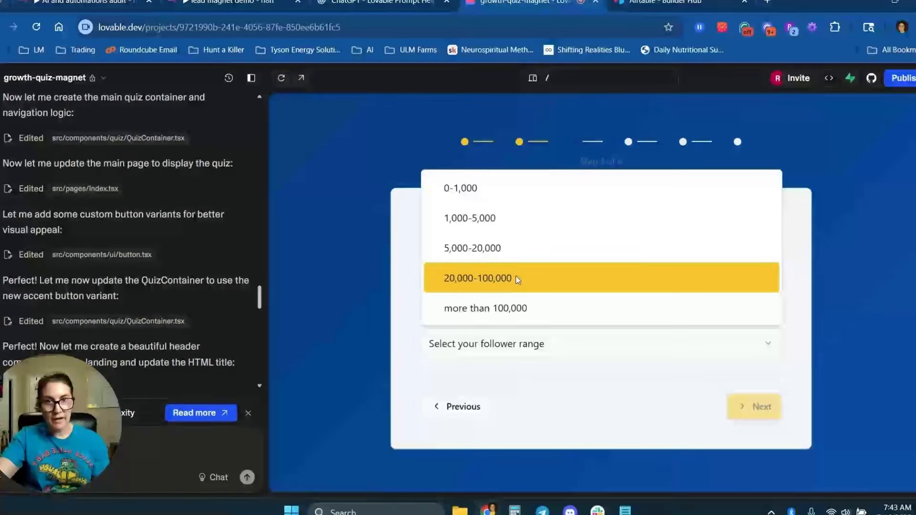
pyautogui.click(518, 279)
pyautogui.click(753, 406)
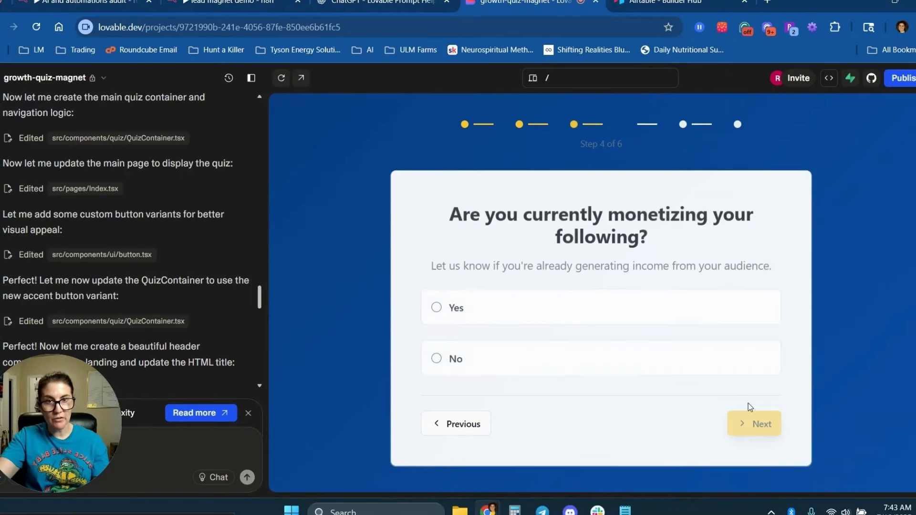
pyautogui.click(438, 308)
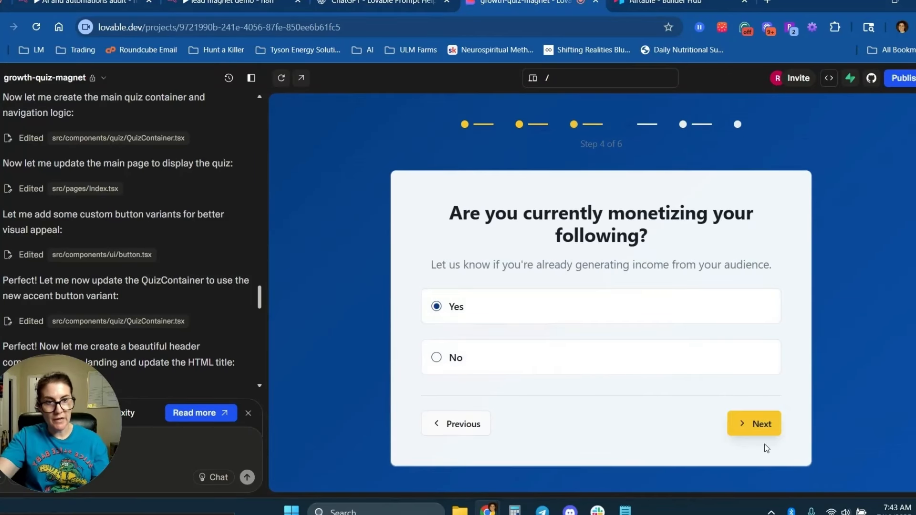
pyautogui.click(759, 424)
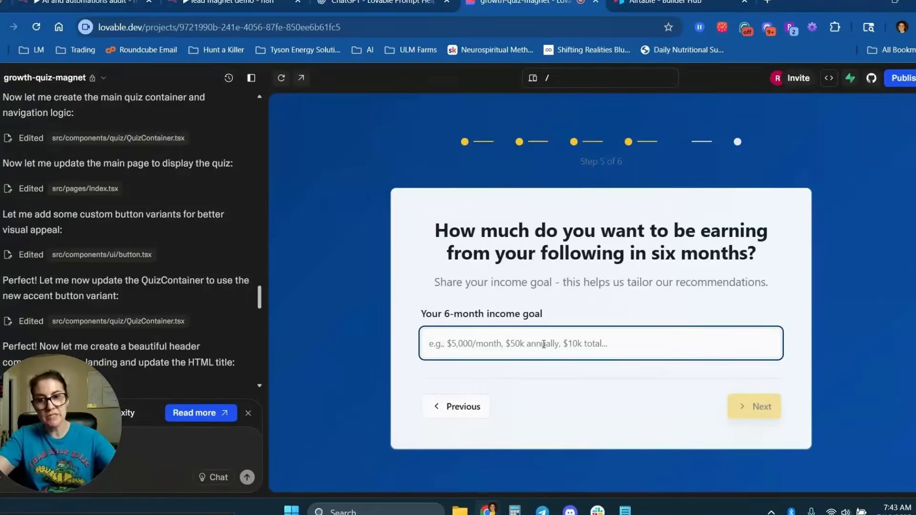
pyautogui.write('$50,000/month')
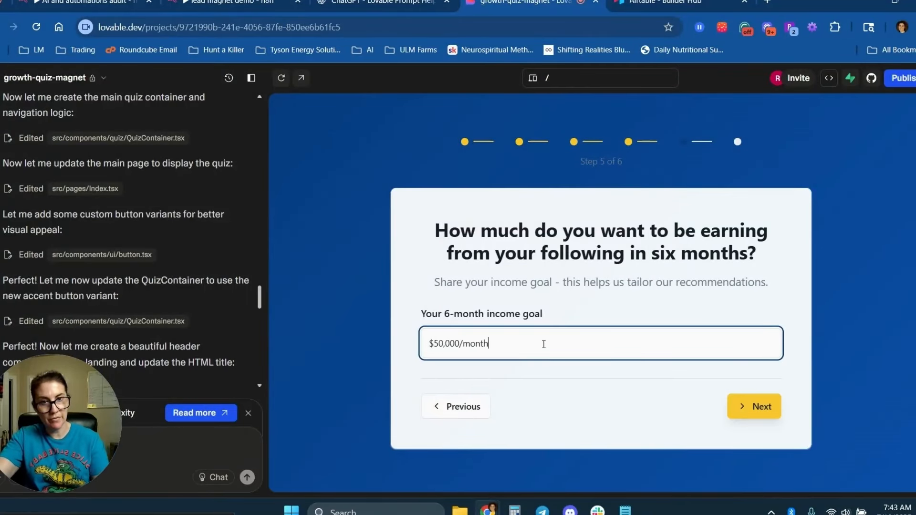
pyautogui.press('Return')
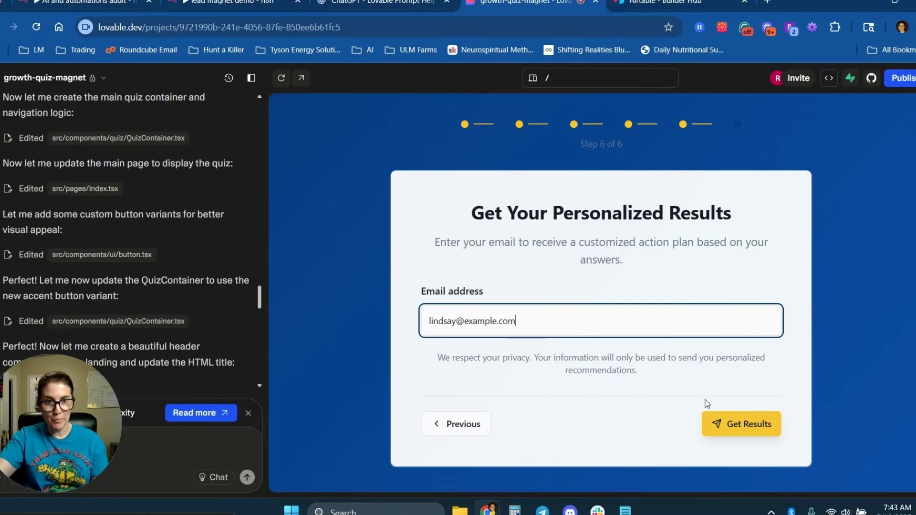
pyautogui.click(738, 426)
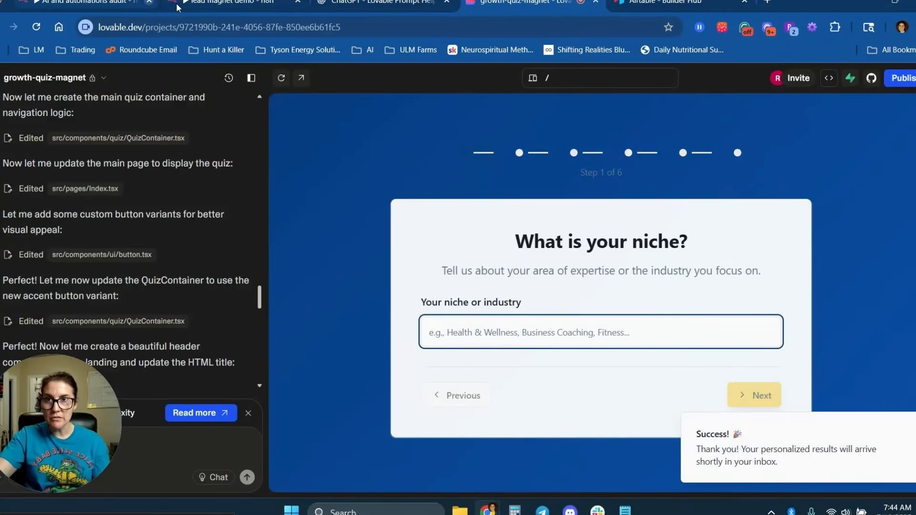
# Copy the successful 07:43:58 execution into the editor and check the Webhook node's pinned quiz data.
pyautogui.click(238, 2)
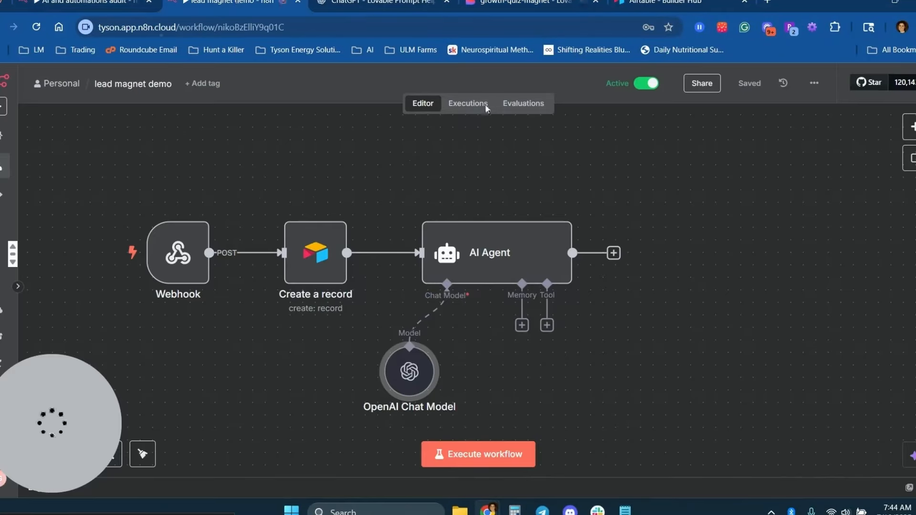
pyautogui.click(457, 108)
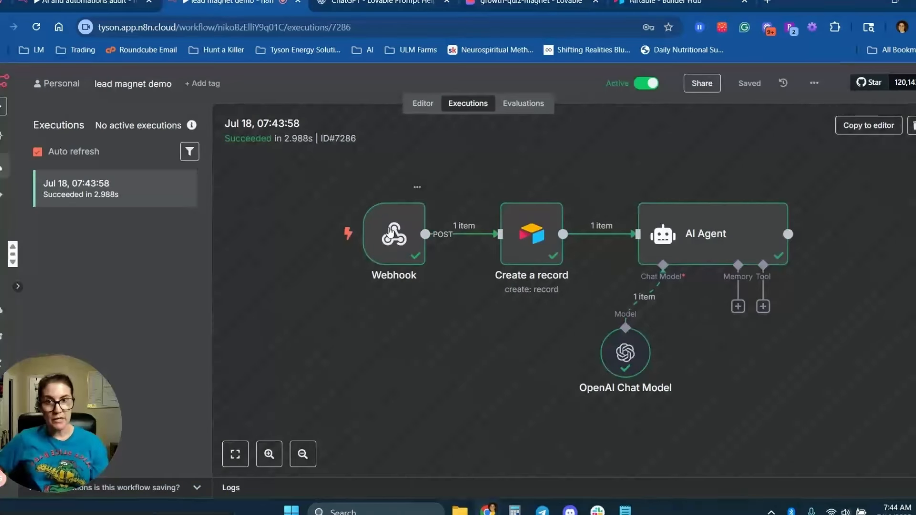
pyautogui.click(864, 125)
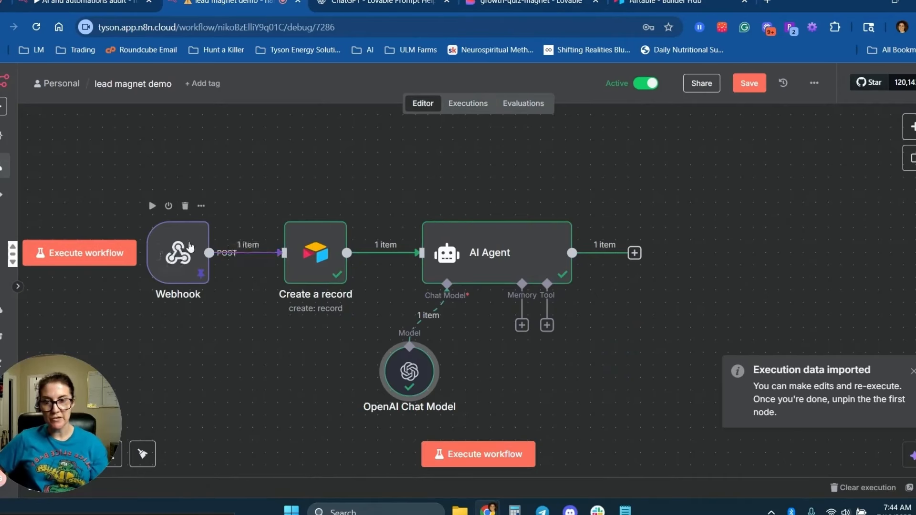
pyautogui.doubleClick(180, 255)
pyautogui.click(54, 76)
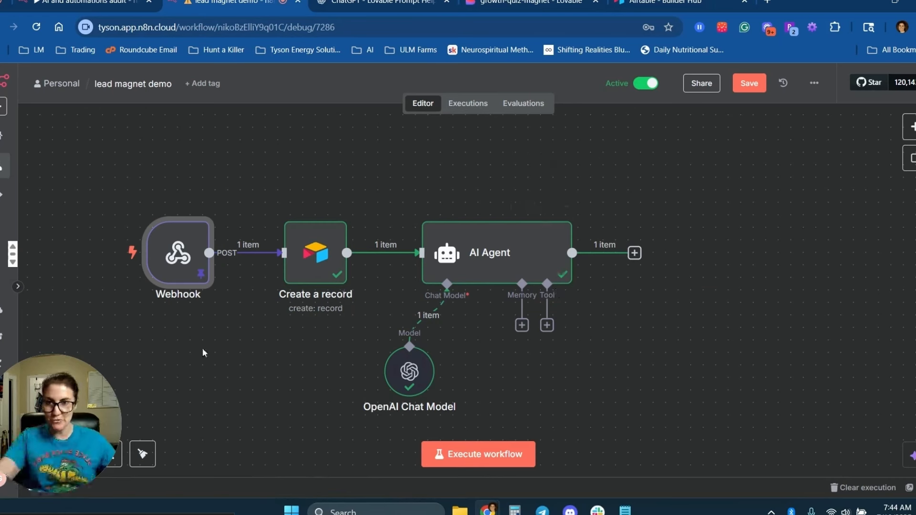
# In Create a record, map the webhook body email and niche into Email Address and Niche.
pyautogui.doubleClick(319, 256)
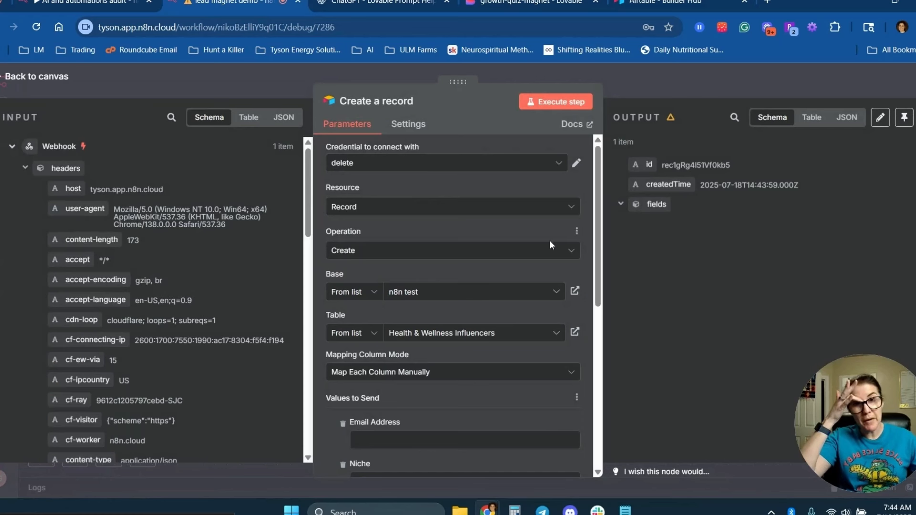
pyautogui.scroll(-5, 597, 215)
pyautogui.scroll(-5, 213, 322)
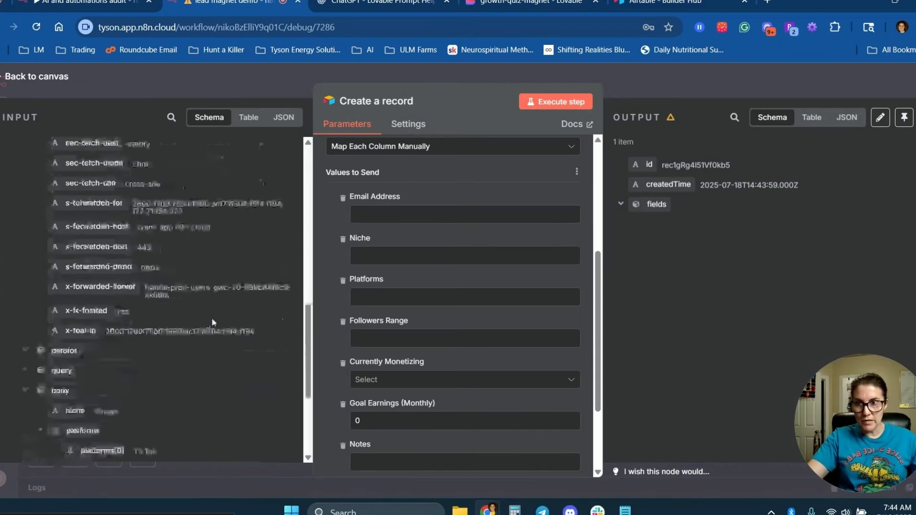
pyautogui.scroll(-5, 213, 323)
pyautogui.scroll(2, 214, 323)
pyautogui.scroll(-2, 214, 323)
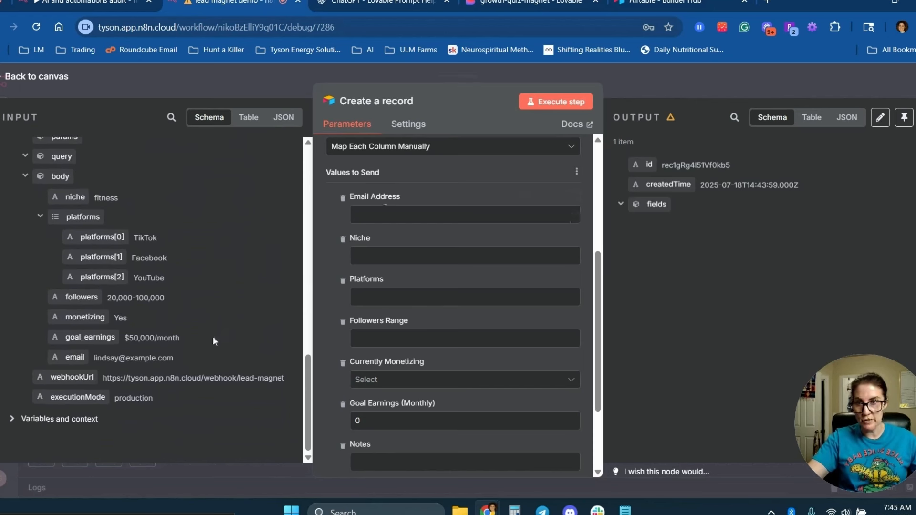
pyautogui.moveTo(70, 359); pyautogui.dragTo(267, 327)
pyautogui.moveTo(375, 208); pyautogui.dragTo(375, 210)
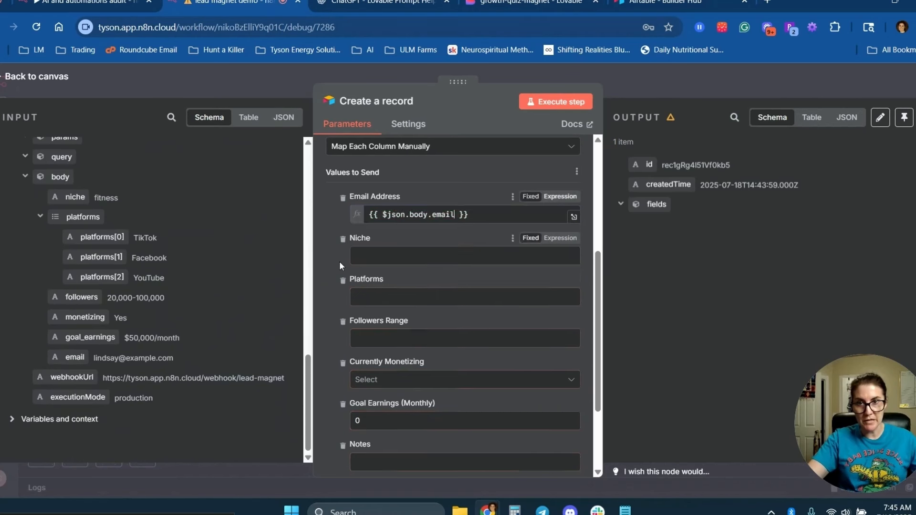
pyautogui.moveTo(75, 197); pyautogui.dragTo(397, 266)
pyautogui.click(319, 275)
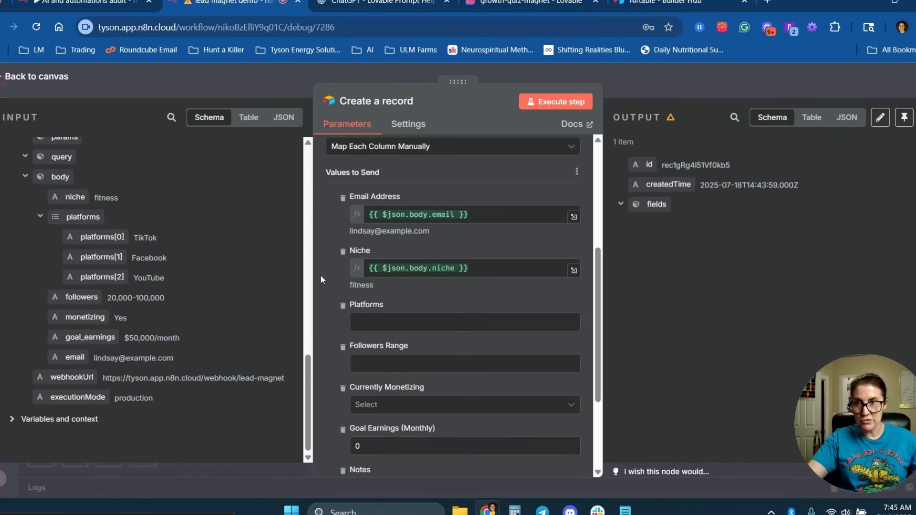
# Map platforms, followers, monetizing and goal_earnings into their fields, and remove the Notes field.
pyautogui.moveTo(83, 217); pyautogui.dragTo(375, 322)
pyautogui.click(313, 273)
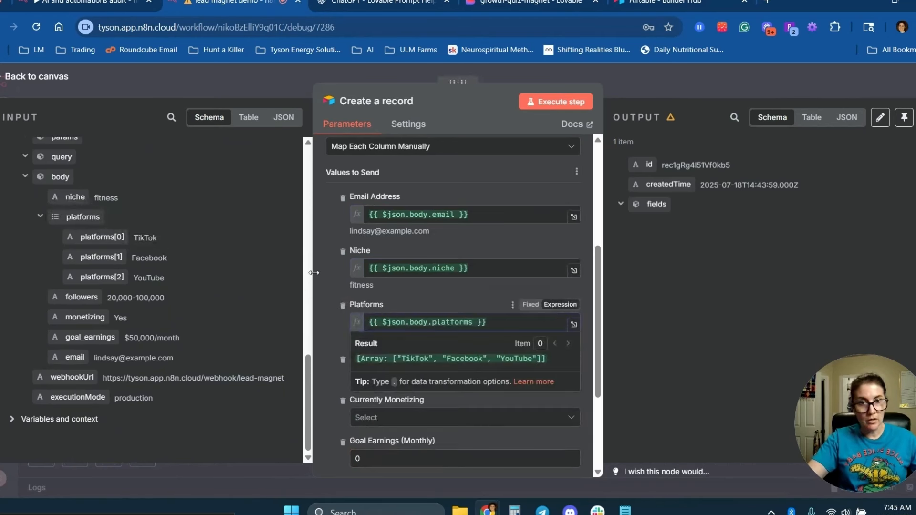
pyautogui.scroll(-3, 334, 286)
pyautogui.moveTo(75, 297); pyautogui.dragTo(375, 224)
pyautogui.moveTo(85, 317); pyautogui.dragTo(377, 281)
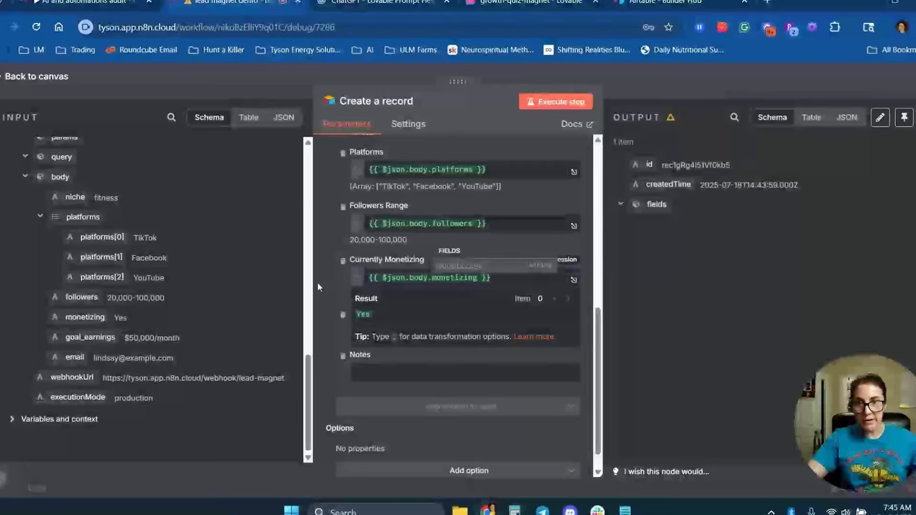
pyautogui.click(317, 282)
pyautogui.click(385, 309)
pyautogui.press('BackSpace')
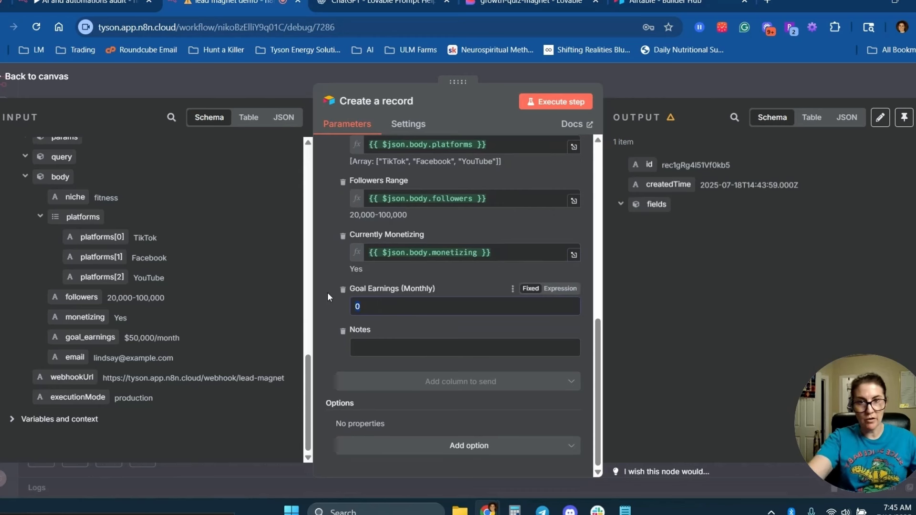
pyautogui.moveTo(72, 338); pyautogui.dragTo(362, 306)
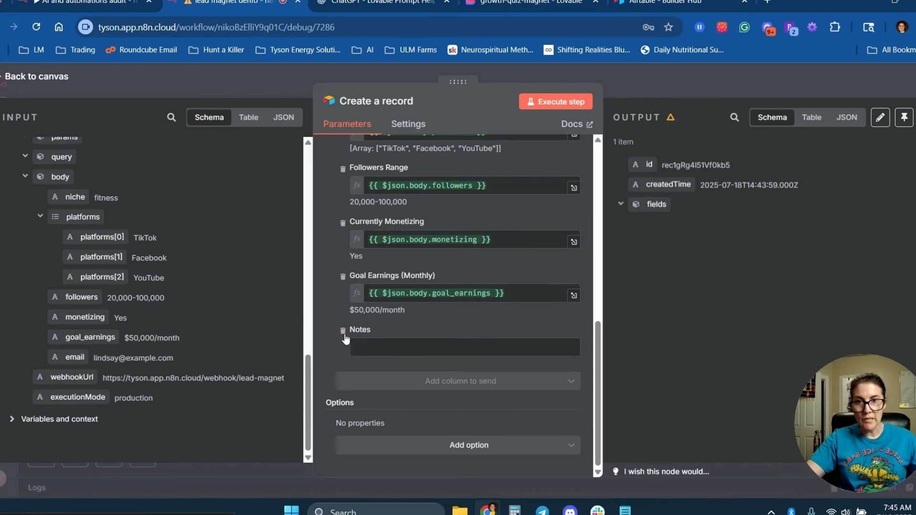
pyautogui.click(343, 331)
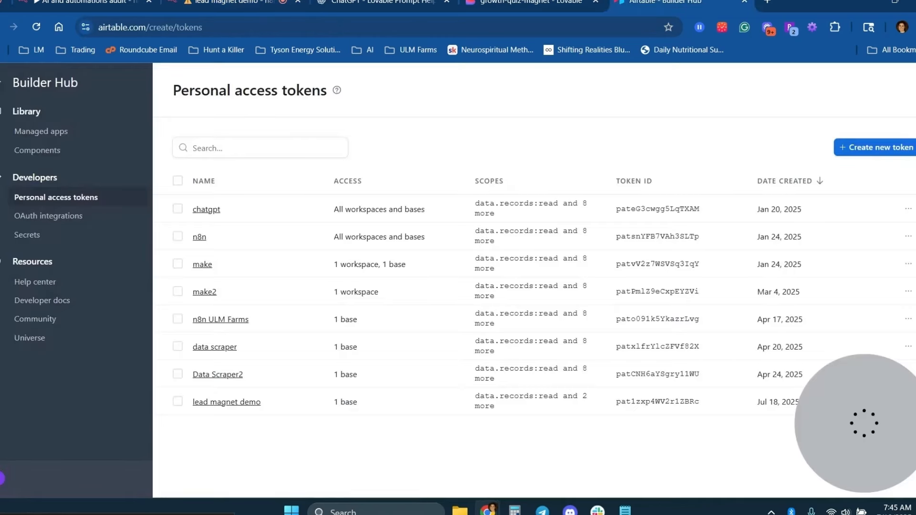
# Delete the Notes column in Airtable and rerun Create a record, which rejects Goal Earnings (Monthly).
pyautogui.click(677, 3)
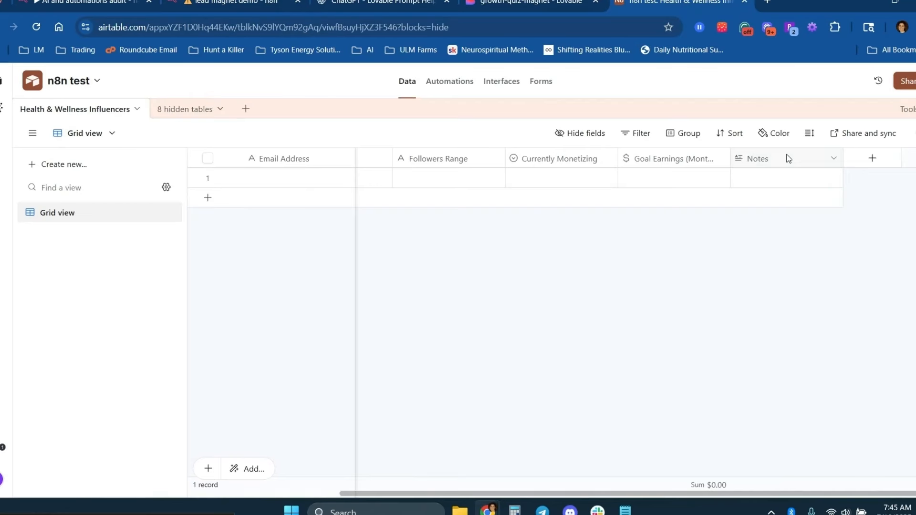
pyautogui.click(787, 157)
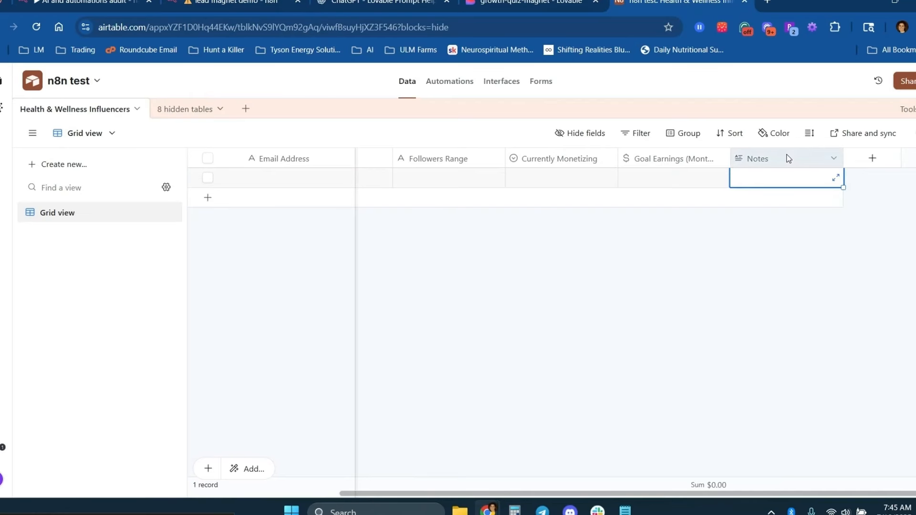
pyautogui.rightClick(787, 157)
pyautogui.scroll(-3, 826, 430)
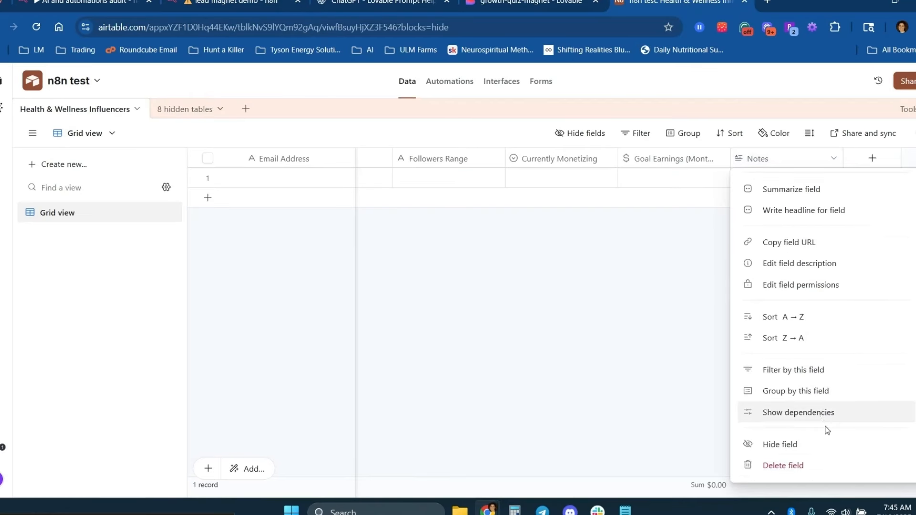
pyautogui.click(780, 466)
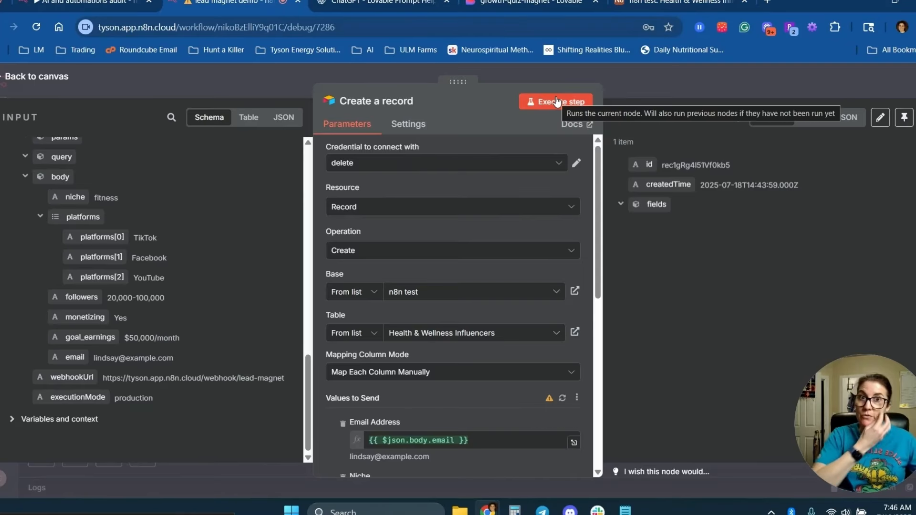
pyautogui.click(557, 98)
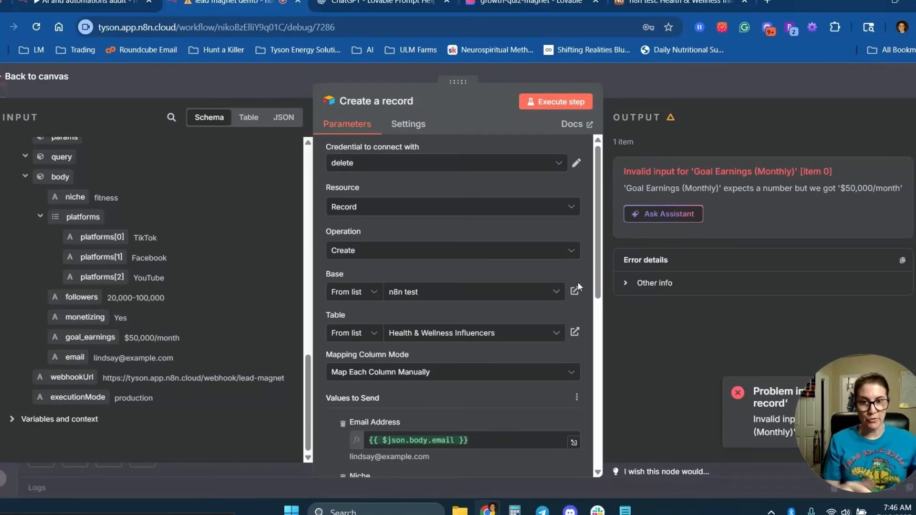
# Change the Goal Earnings (Monthly) field type from currency to Single line text and save.
pyautogui.click(679, 2)
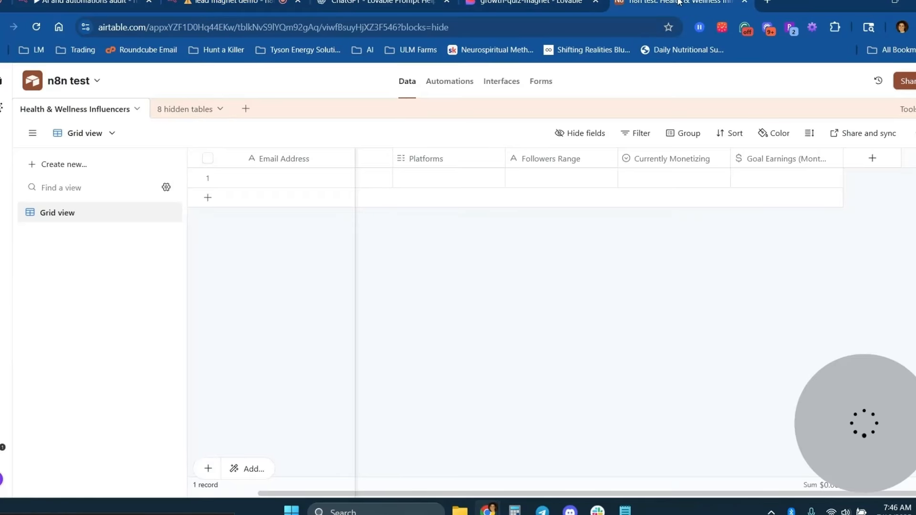
pyautogui.doubleClick(780, 162)
pyautogui.click(739, 217)
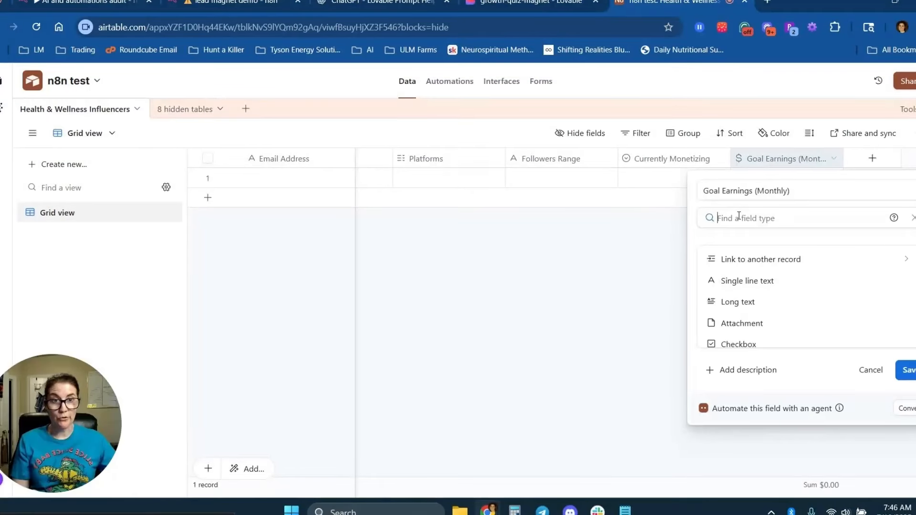
pyautogui.click(762, 282)
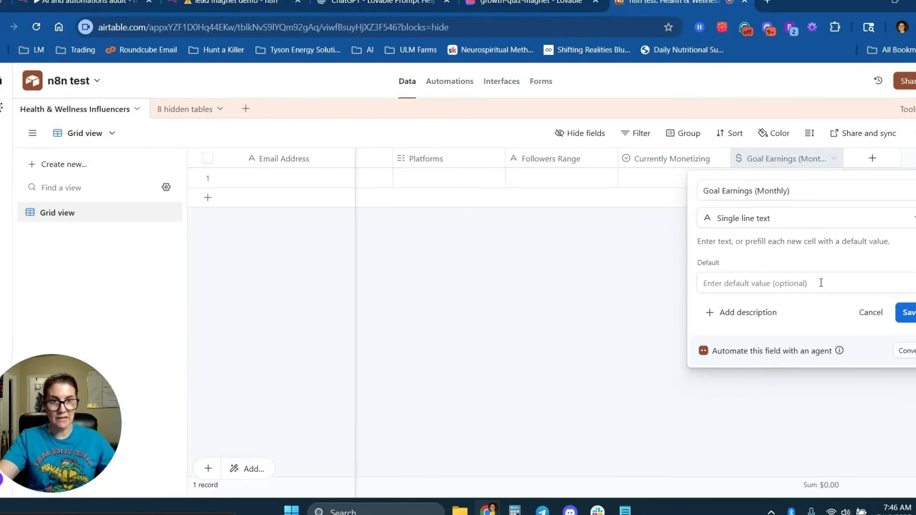
pyautogui.click(908, 314)
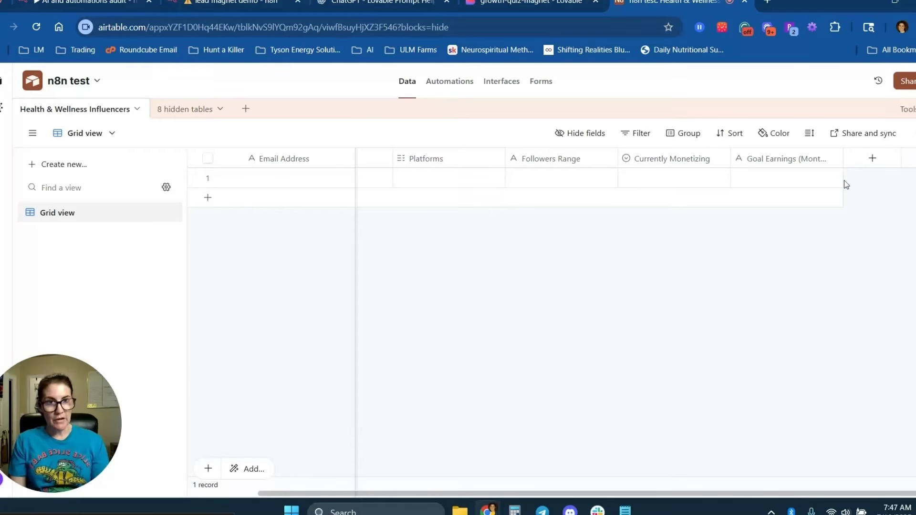
# Refresh the Airtable columns, rerun Create a record, and confirm the fitness test record in Airtable.
pyautogui.click(282, 4)
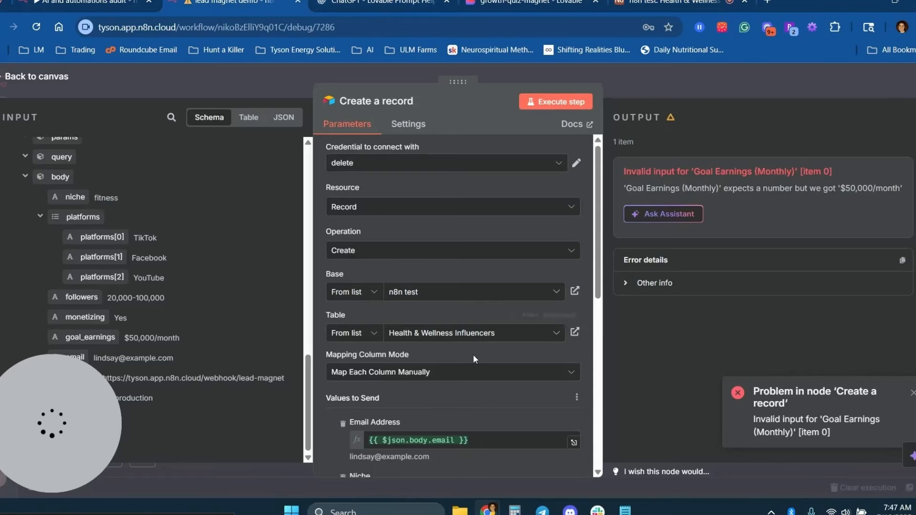
pyautogui.scroll(-2, 540, 336)
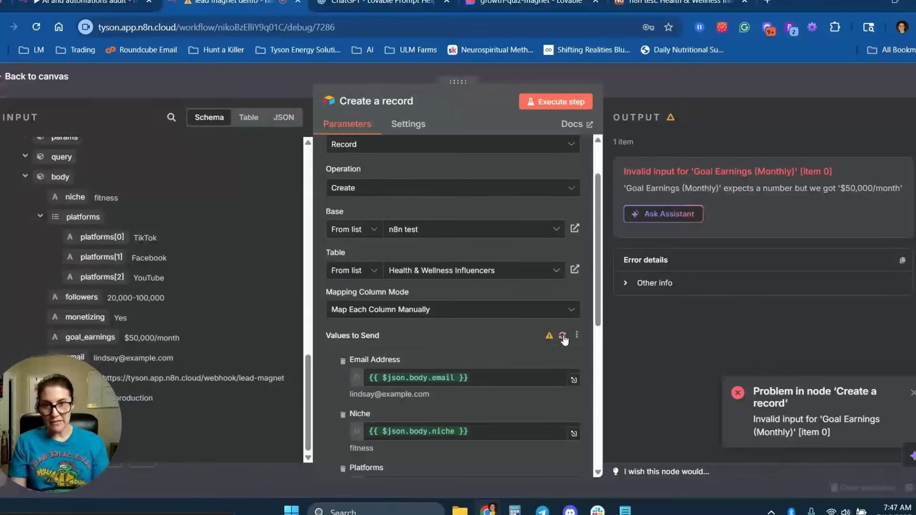
pyautogui.click(564, 335)
pyautogui.scroll(-5, 563, 334)
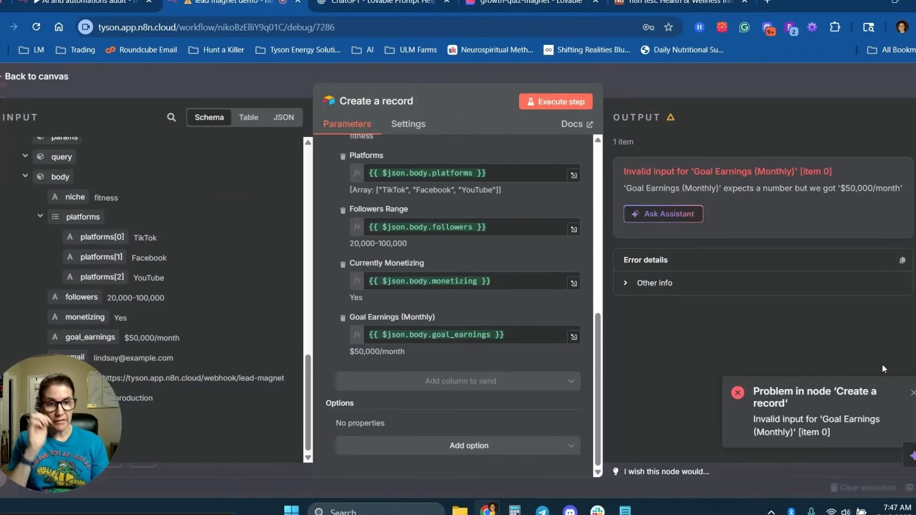
pyautogui.click(913, 393)
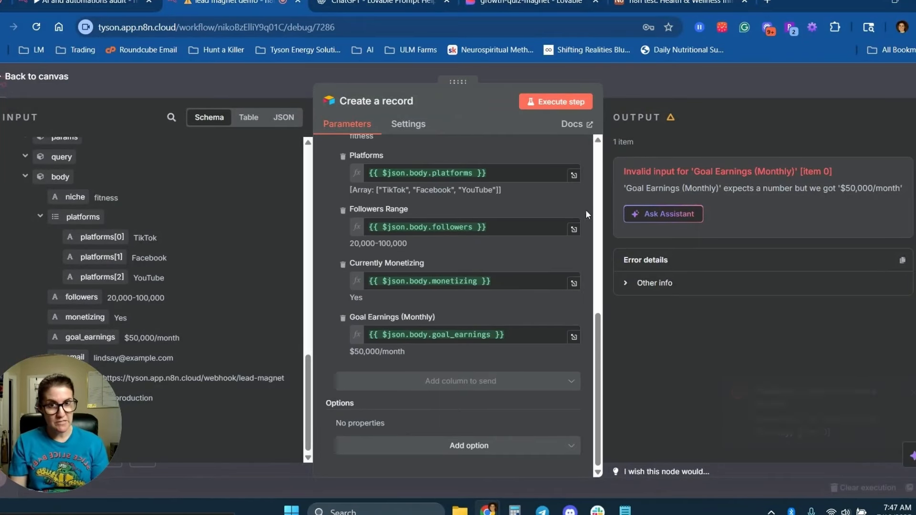
pyautogui.click(554, 100)
pyautogui.click(673, 3)
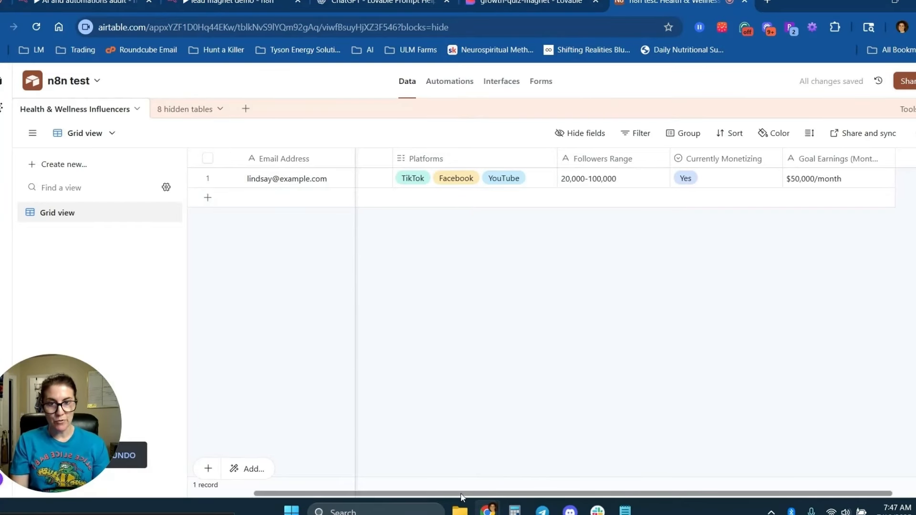
pyautogui.moveTo(461, 494); pyautogui.dragTo(314, 491)
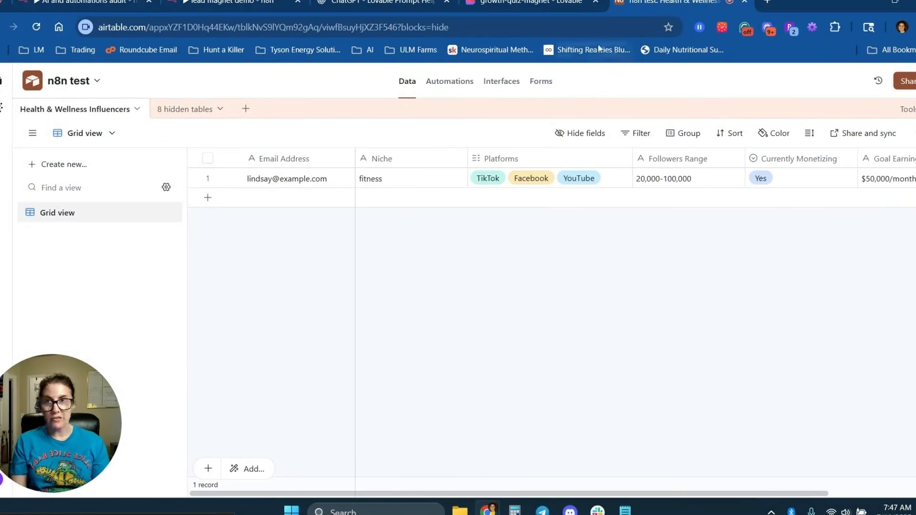
pyautogui.click(234, 2)
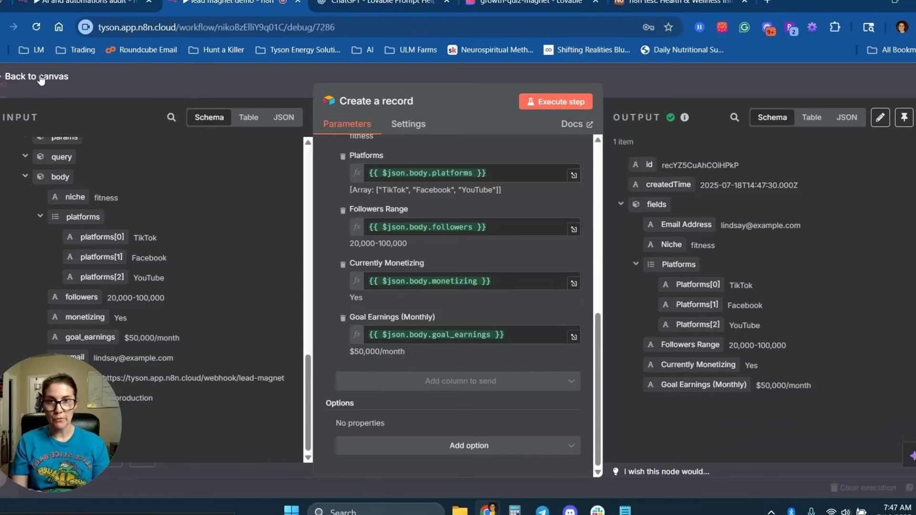
pyautogui.click(35, 76)
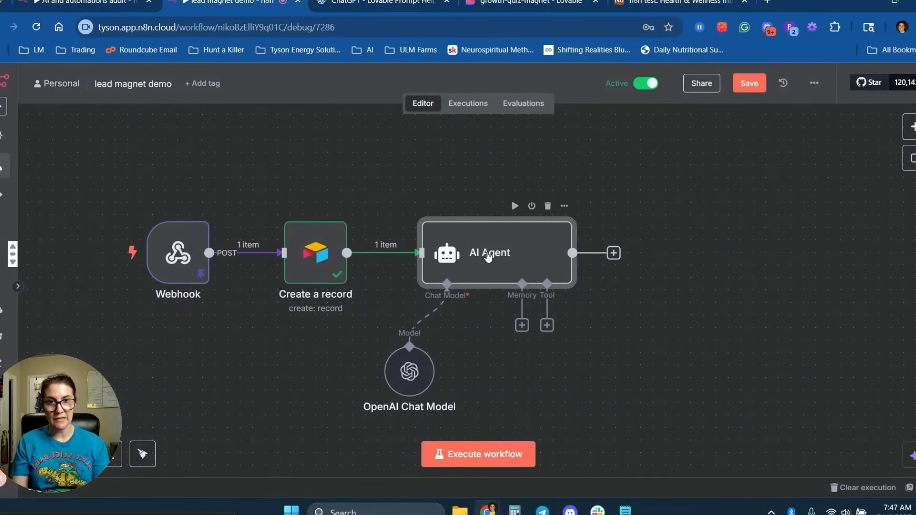
# Rewrite the AI Agent prompt with Niche, Platforms, Follower count, Currently monetizing and Goal earnings lines.
pyautogui.doubleClick(488, 256)
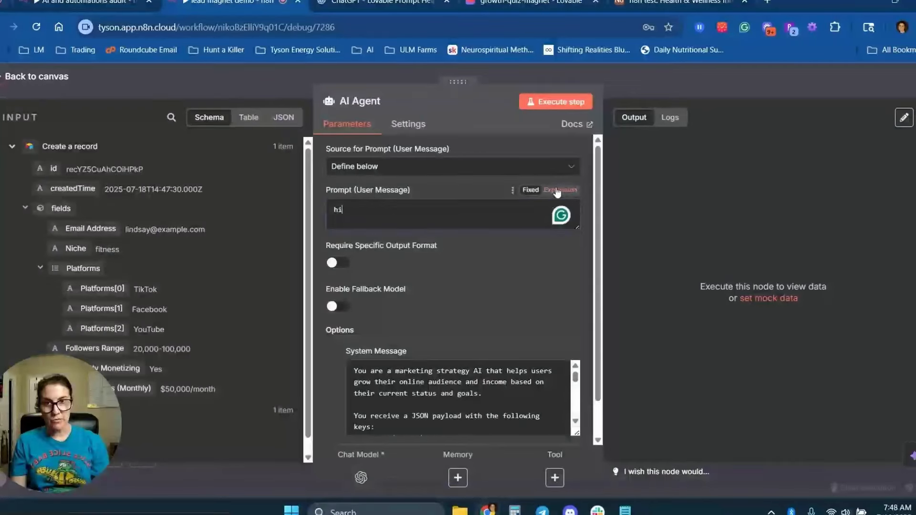
pyautogui.click(561, 191)
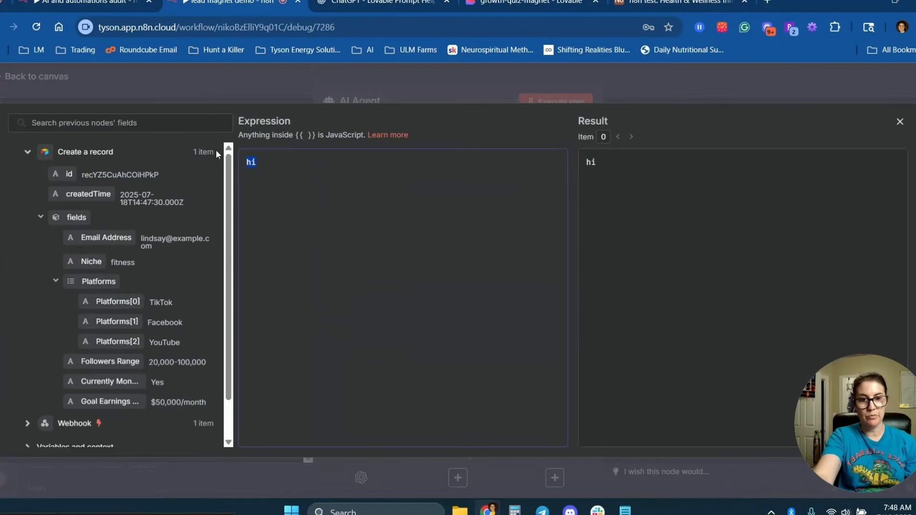
pyautogui.press('BackSpace')
pyautogui.write('Niche: ')
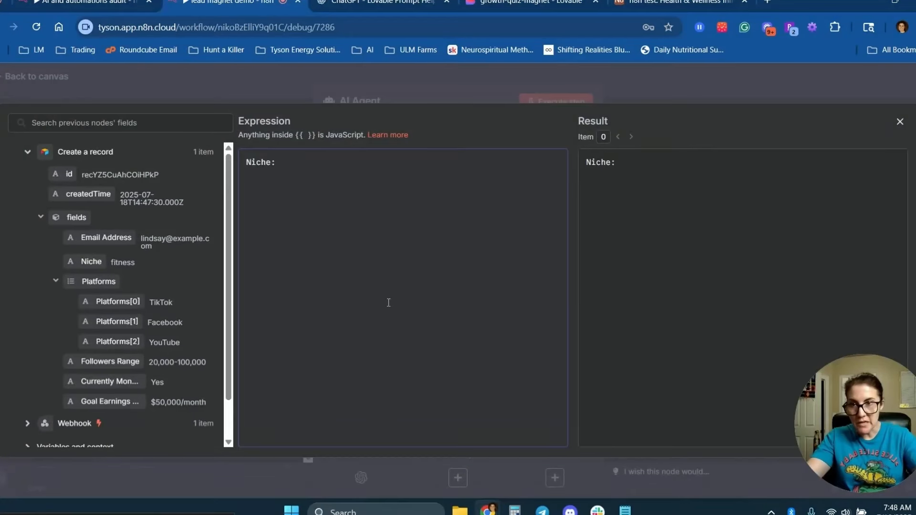
pyautogui.write('Platforms:')
pyautogui.press('Return')
pyautogui.write('Followe')
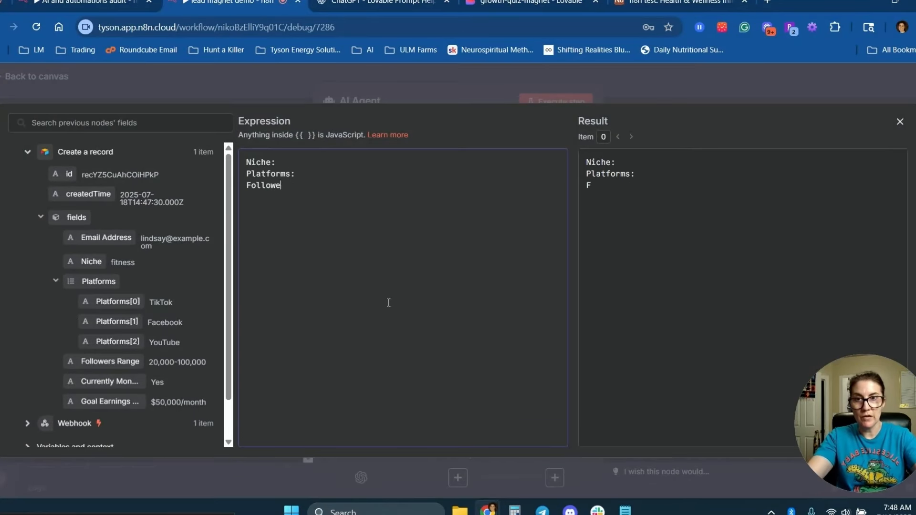
pyautogui.write('r count:')
pyautogui.press('Return')
pyautogui.write('Currently monetizing:')
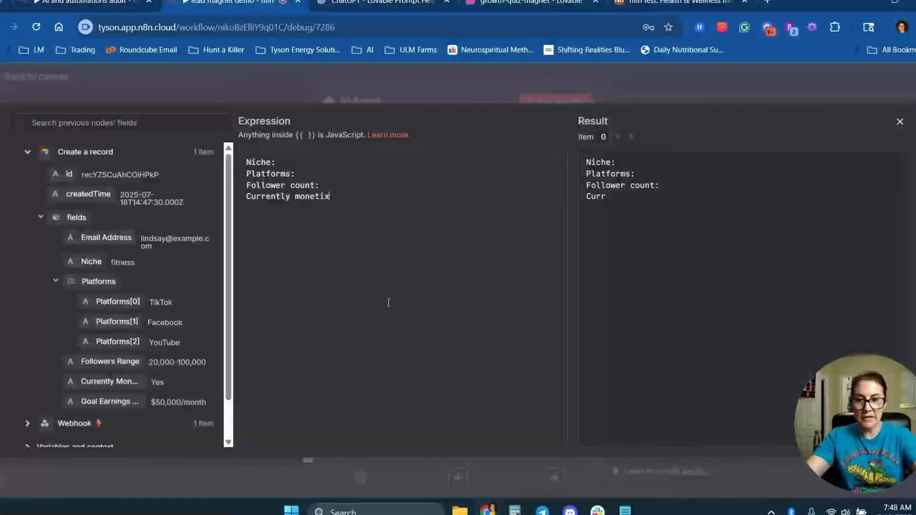
pyautogui.press('Return')
pyautogui.write('Goal earnings')
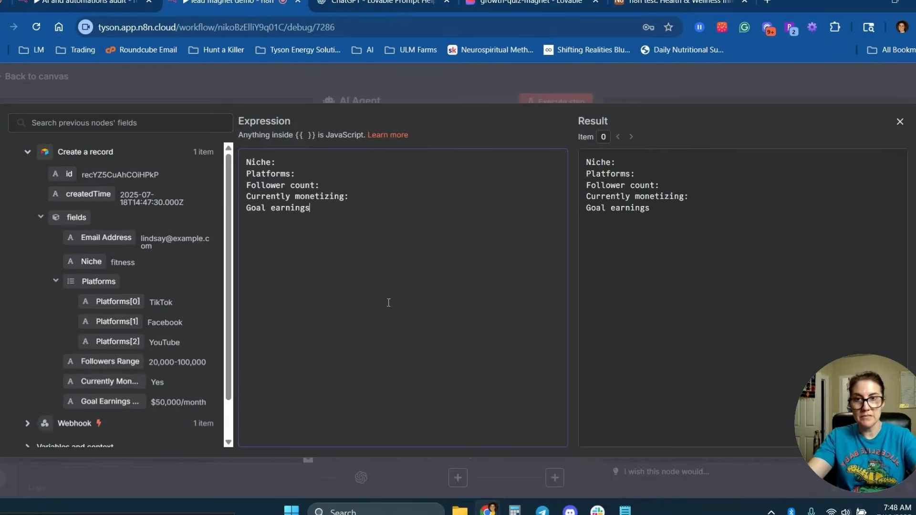
pyautogui.write(' in six months:')
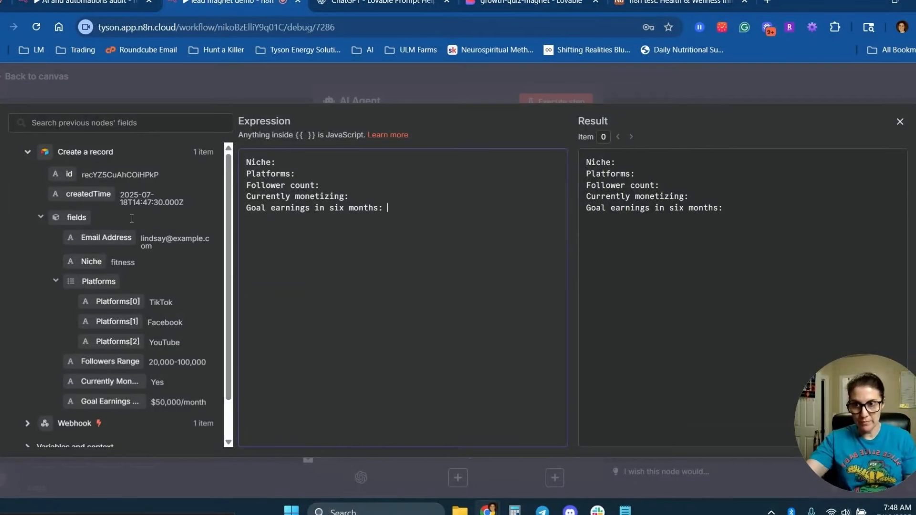
pyautogui.press('Escape')
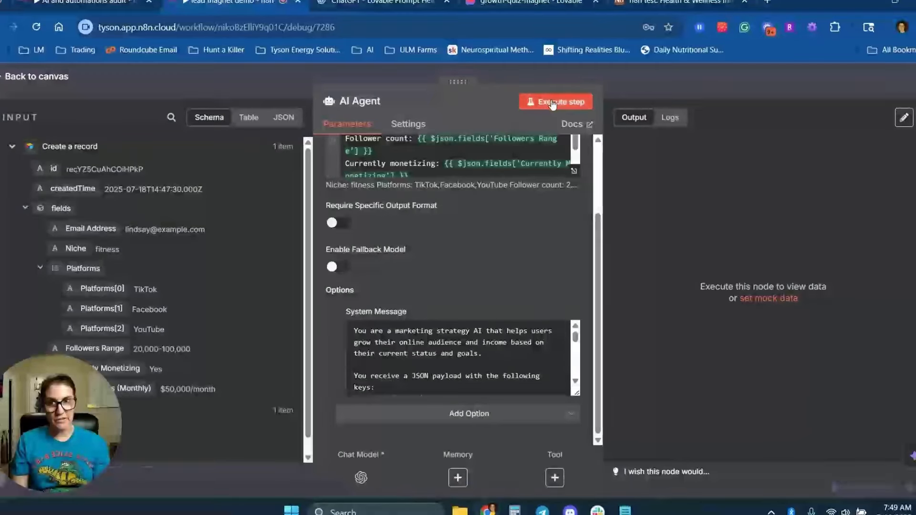
# Test the AI Agent and check that its output is an html-marked gameplan.
pyautogui.click(552, 102)
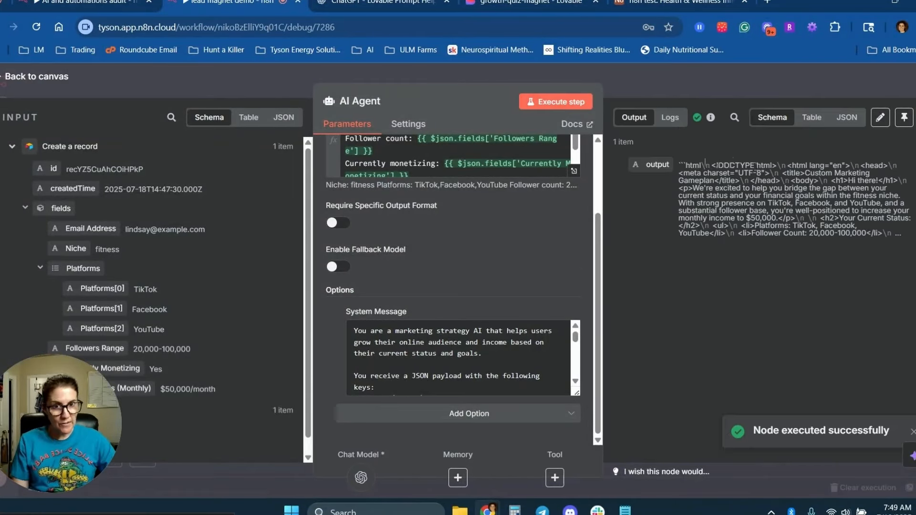
pyautogui.moveTo(702, 165); pyautogui.dragTo(685, 166)
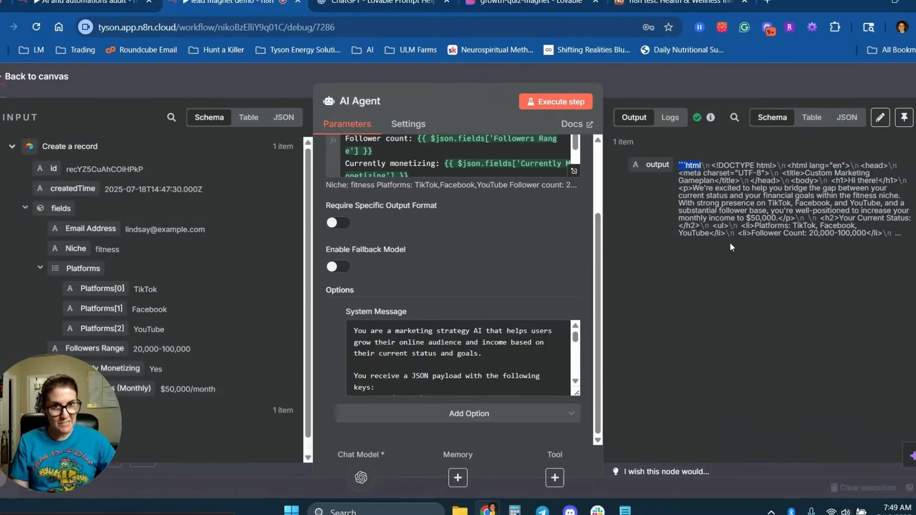
pyautogui.press('Escape')
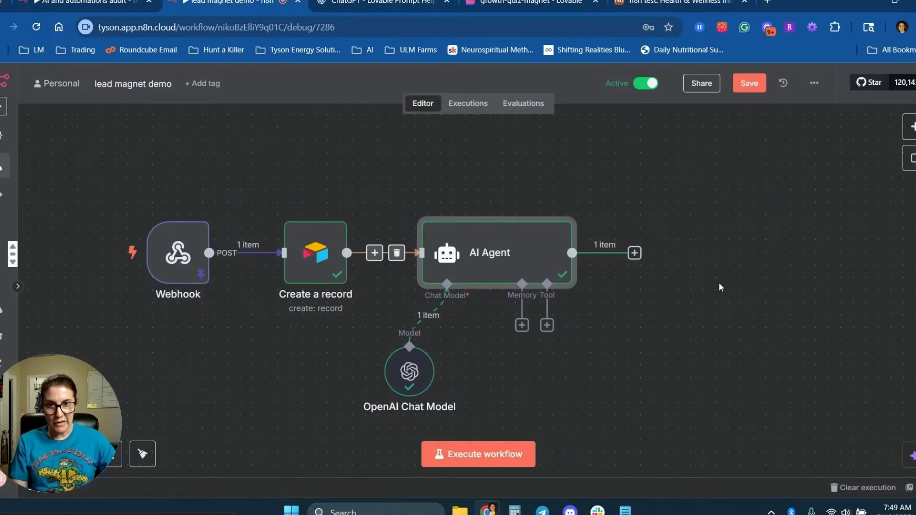
# Add a Gmail Send a message step after the AI Agent, with To mapped from Email Address.
pyautogui.click(635, 253)
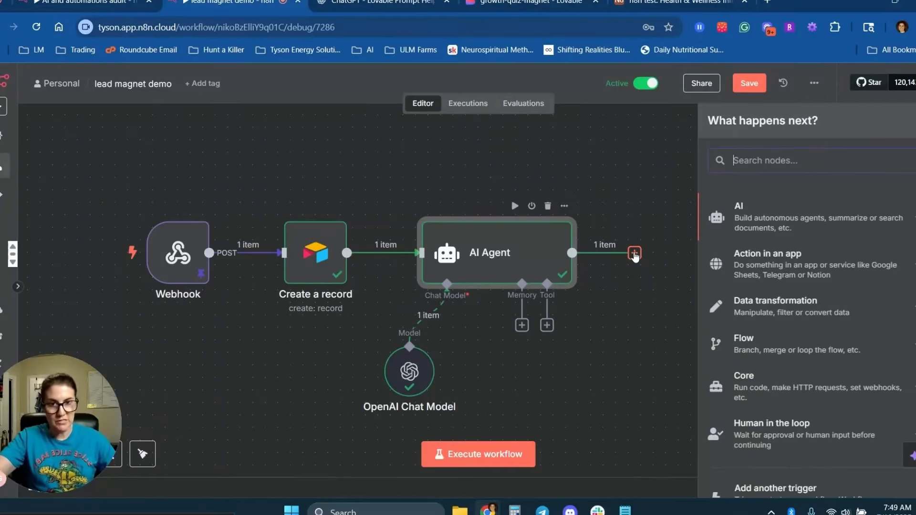
pyautogui.write('gmail')
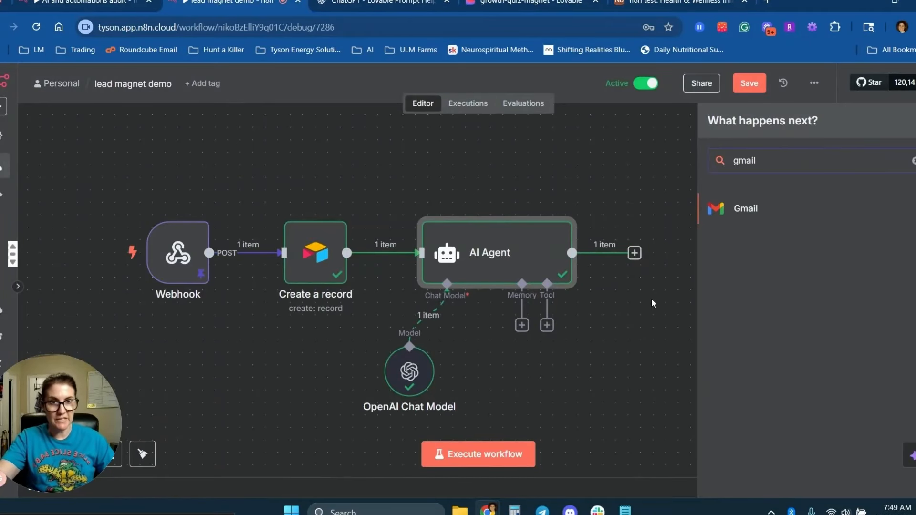
pyautogui.click(744, 210)
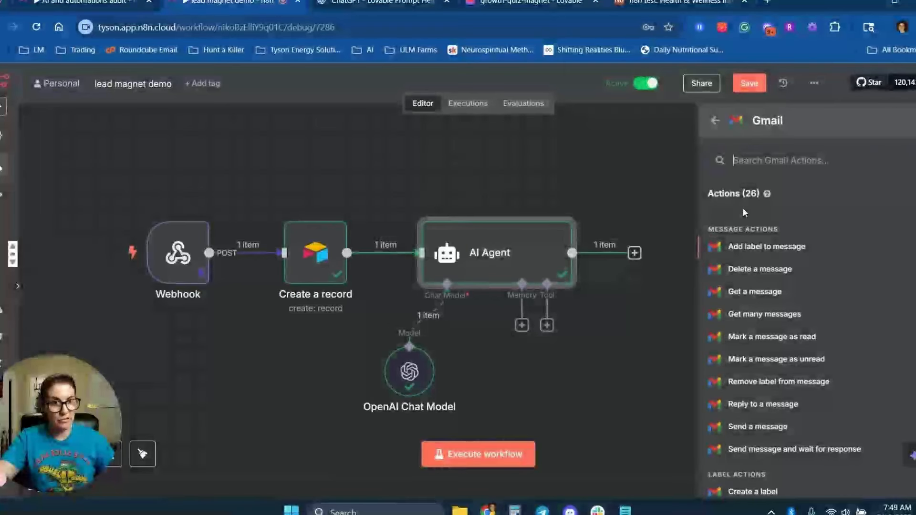
pyautogui.scroll(-3, 898, 325)
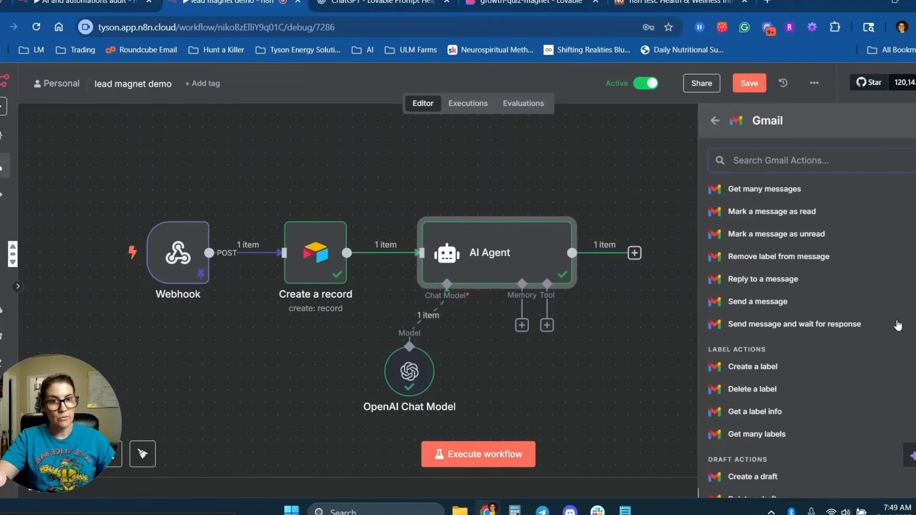
pyautogui.click(755, 302)
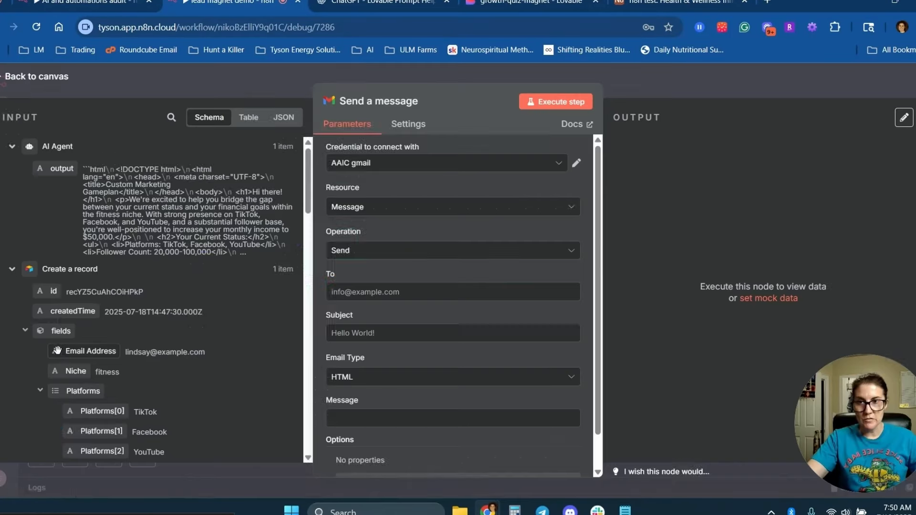
pyautogui.moveTo(91, 351); pyautogui.dragTo(368, 292)
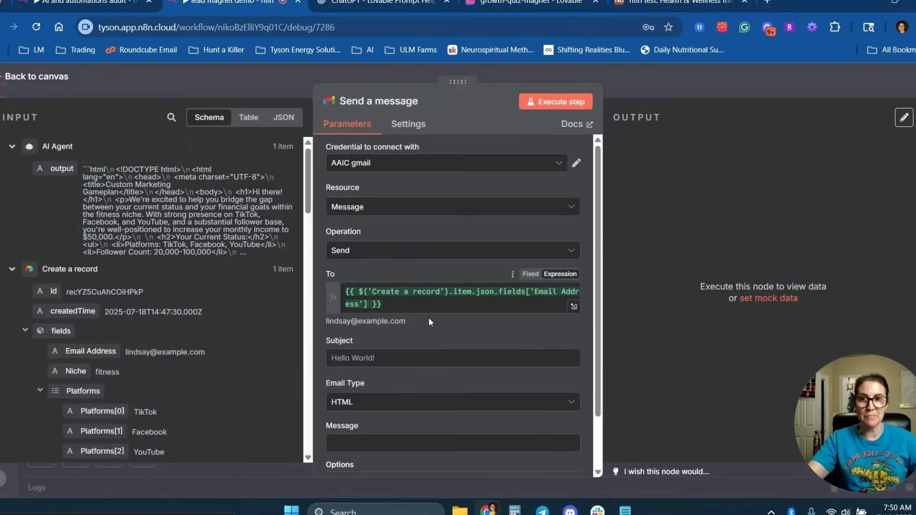
# Paste the subject "Here's your custom content monetization plan!" into the Gmail step.
pyautogui.scroll(-2, 429, 317)
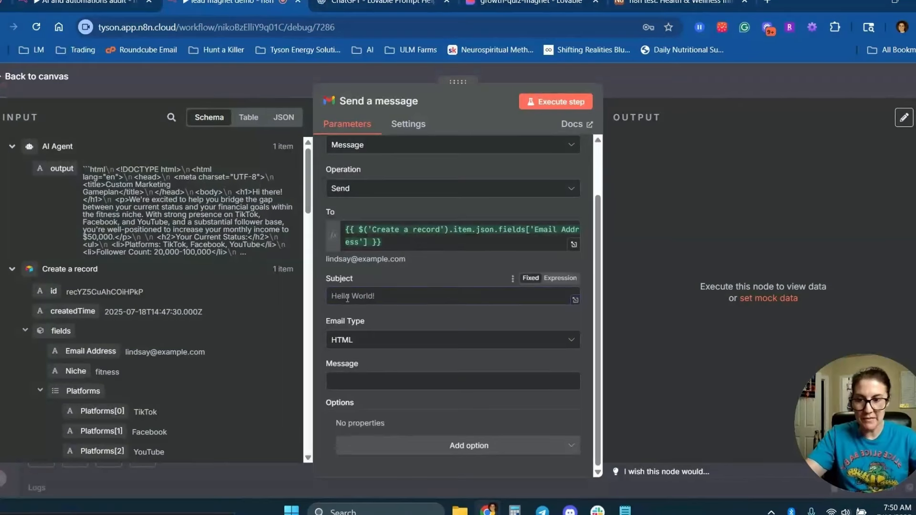
pyautogui.click(347, 296)
pyautogui.write("Here's your custom content monetization plan!")
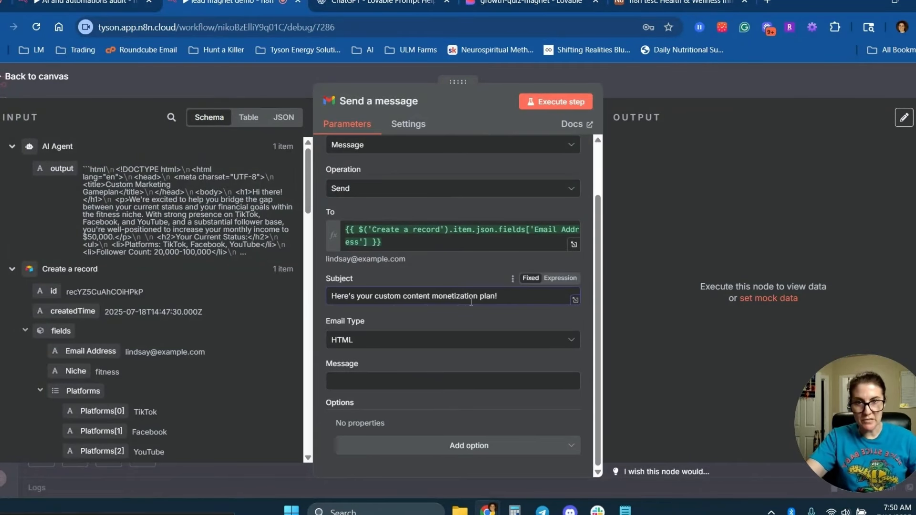
# Set the message body to the AI Agent's output and inspect it, noting the ```html fence.
pyautogui.click(362, 381)
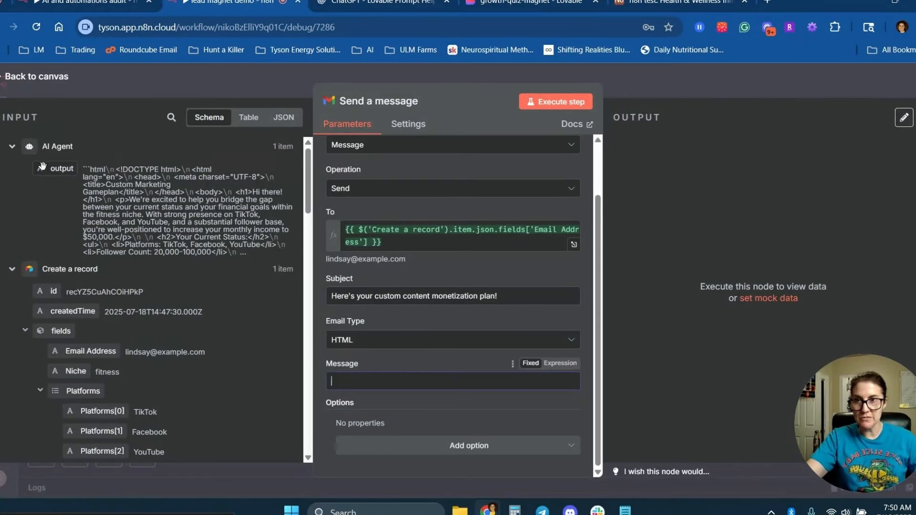
pyautogui.moveTo(42, 165); pyautogui.dragTo(356, 380)
pyautogui.click(561, 385)
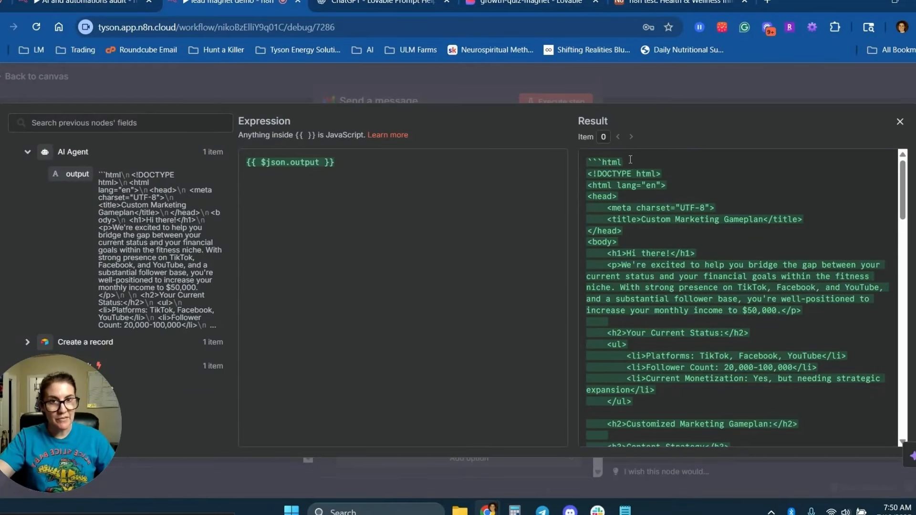
pyautogui.moveTo(630, 159); pyautogui.dragTo(587, 159)
pyautogui.scroll(-15, 674, 381)
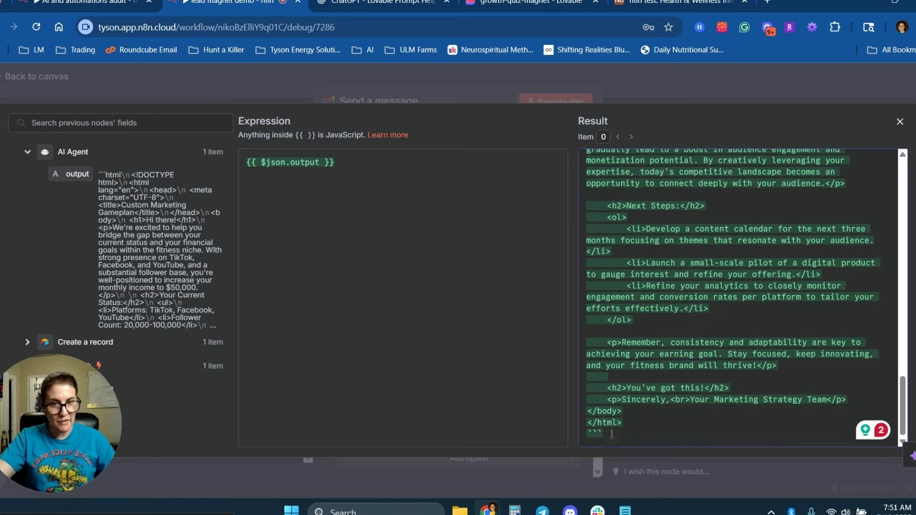
pyautogui.click(101, 85)
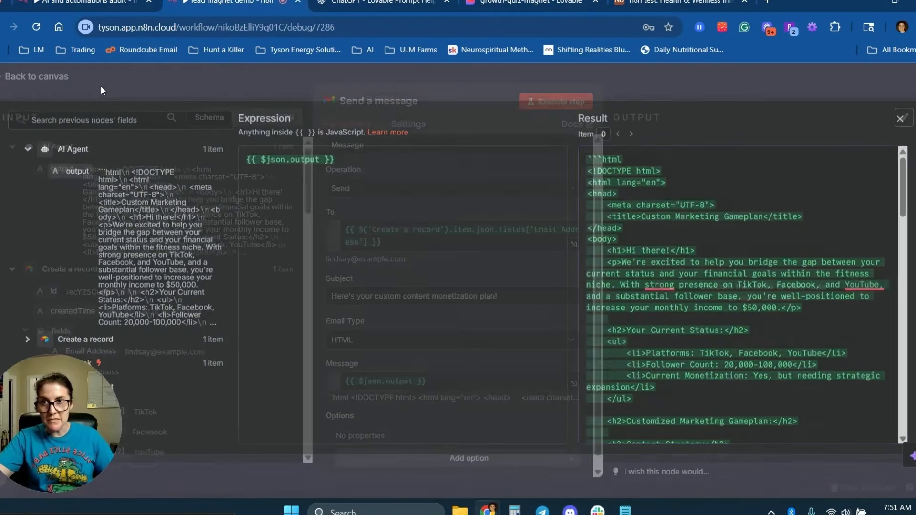
pyautogui.click(74, 90)
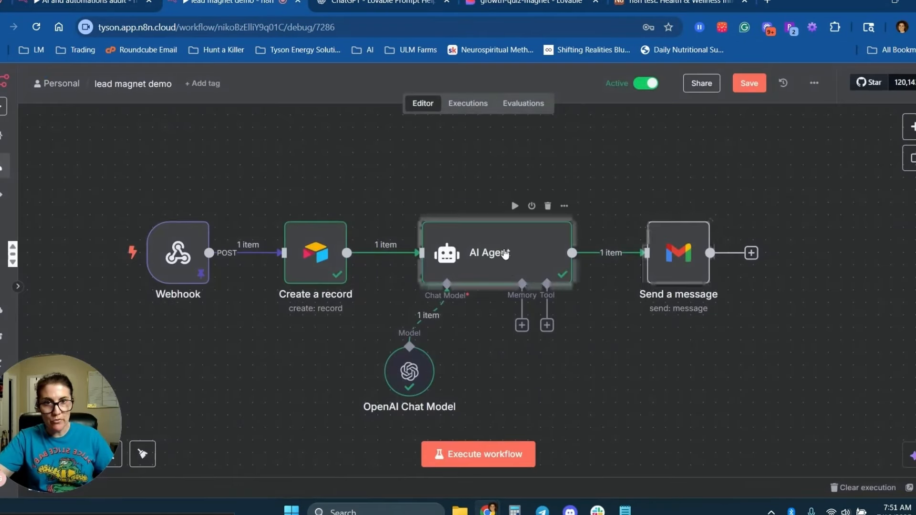
# Add a system-message rule forbidding Markdown code fences, then rerun the AI Agent for raw <html> output.
pyautogui.doubleClick(506, 254)
pyautogui.scroll(-2, 563, 363)
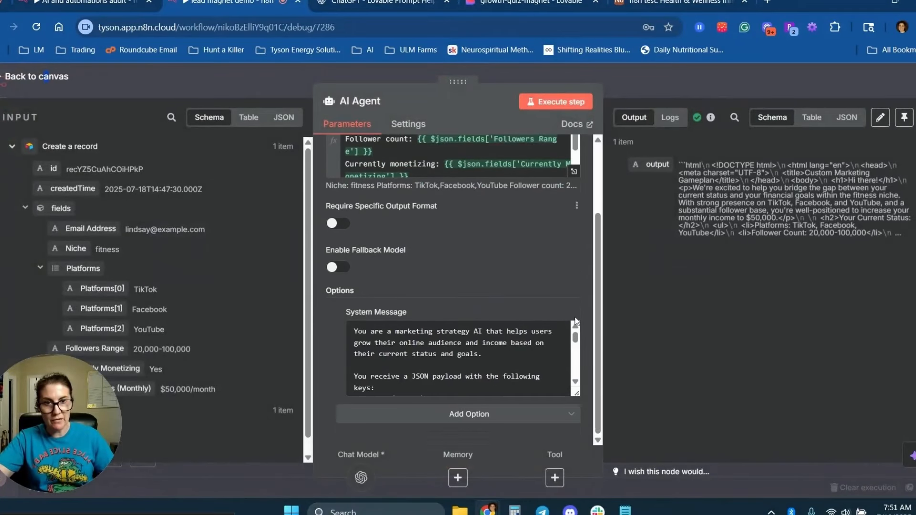
pyautogui.click(561, 315)
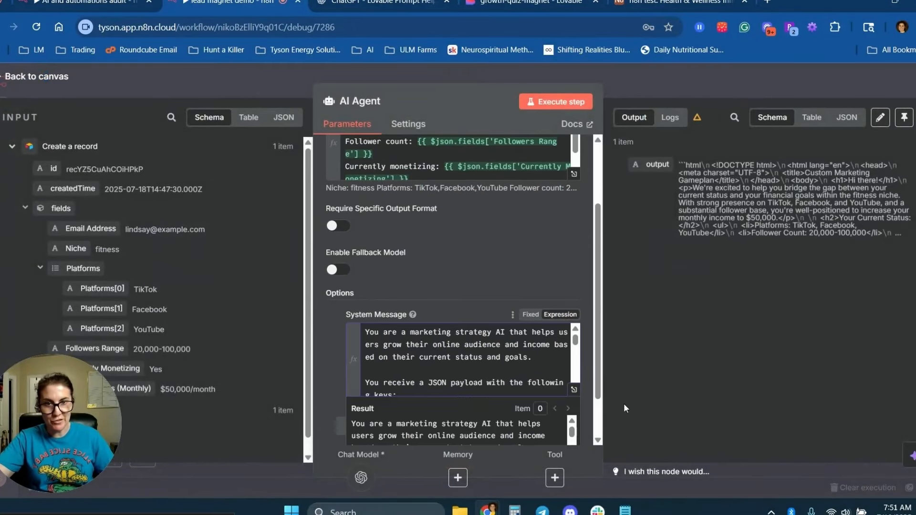
pyautogui.click(575, 390)
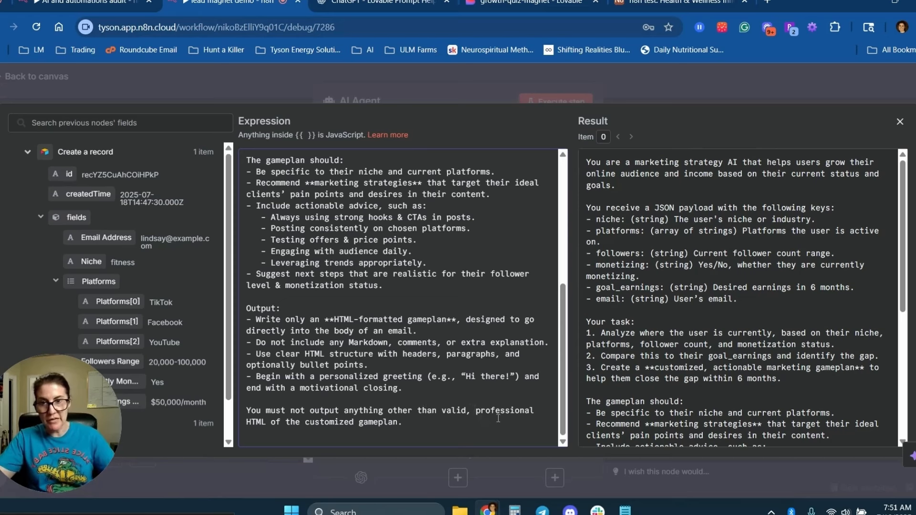
pyautogui.write('Do NOT wrap the output in Markdown code fences (like html … ); and do NOT include the word ‘html’ at the top. Output ONLY the raw HTML content.')
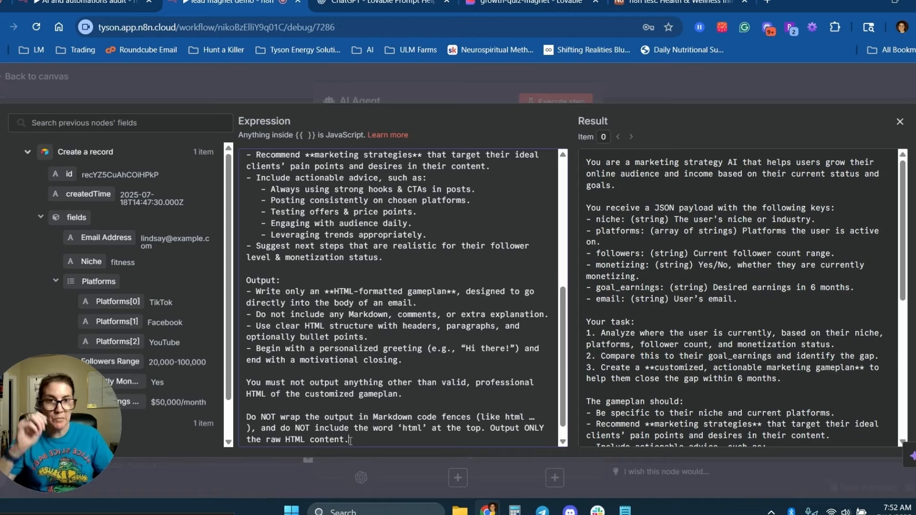
pyautogui.click(552, 98)
pyautogui.click(551, 101)
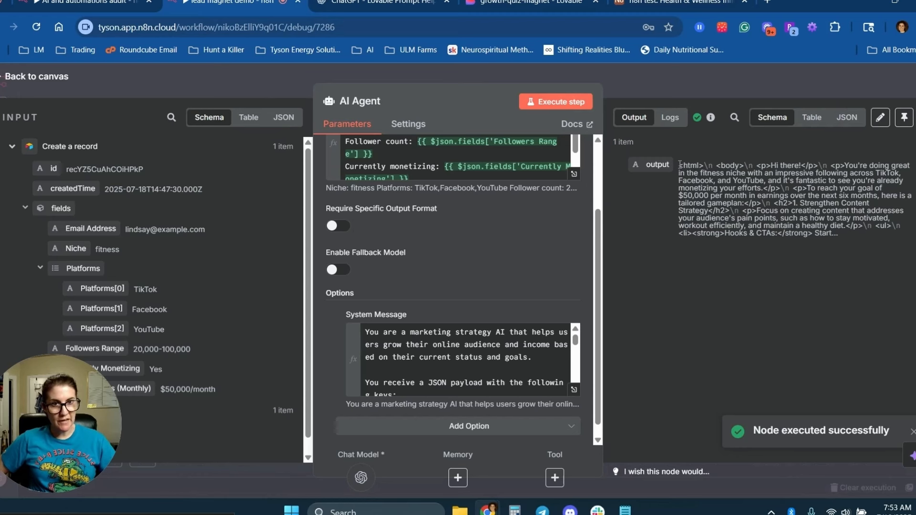
pyautogui.moveTo(680, 164); pyautogui.dragTo(700, 165)
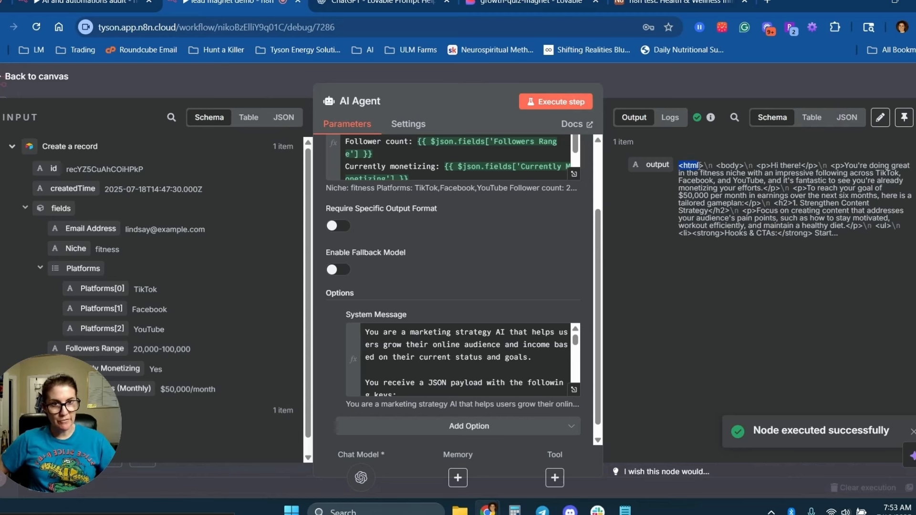
# Clear the Send a message recipient expression and run the step to email a test gameplan.
pyautogui.click(44, 77)
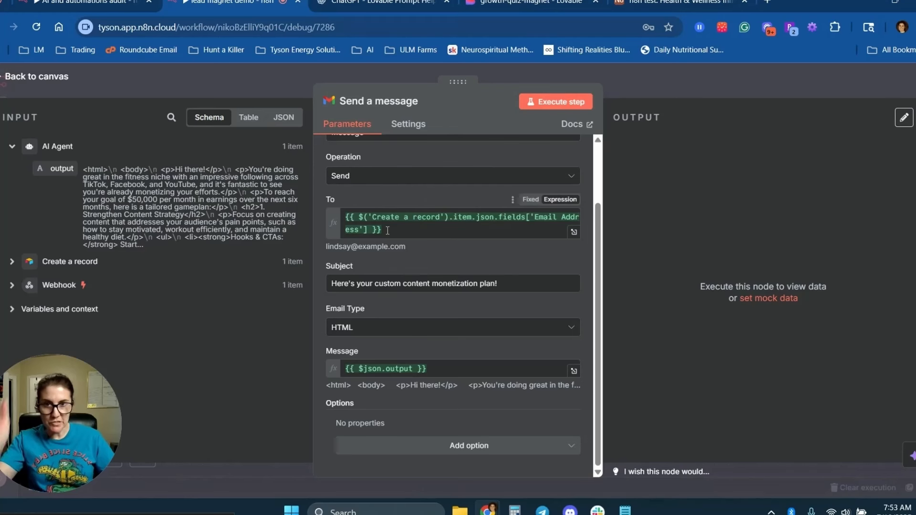
pyautogui.click(393, 229)
pyautogui.hotkey('ctrl', 'a')
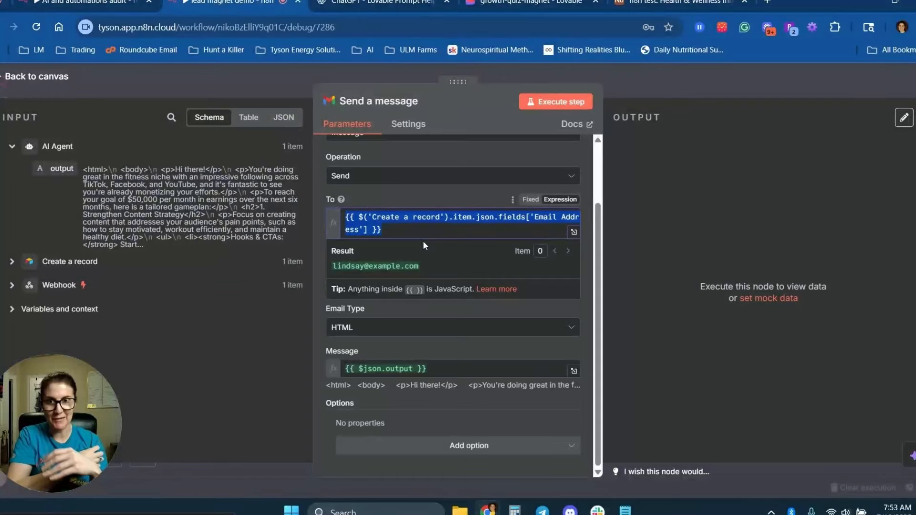
pyautogui.press('BackSpace')
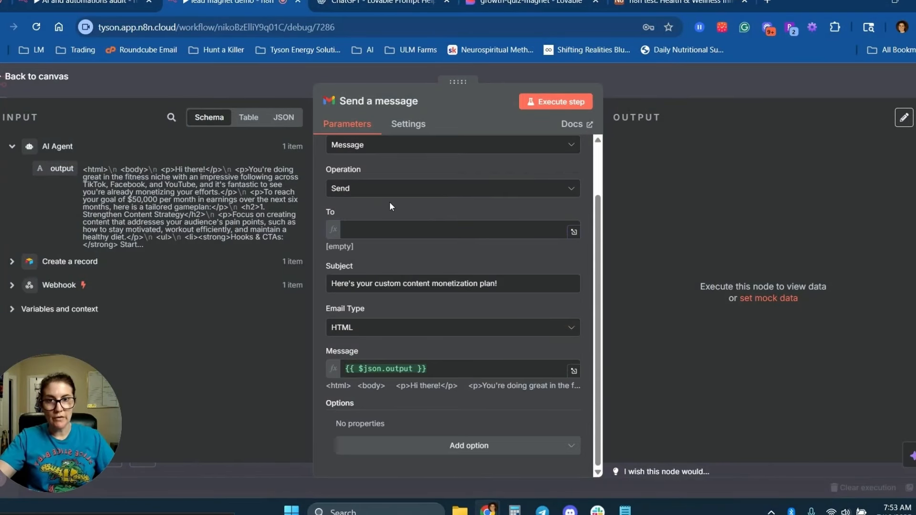
pyautogui.click(577, 102)
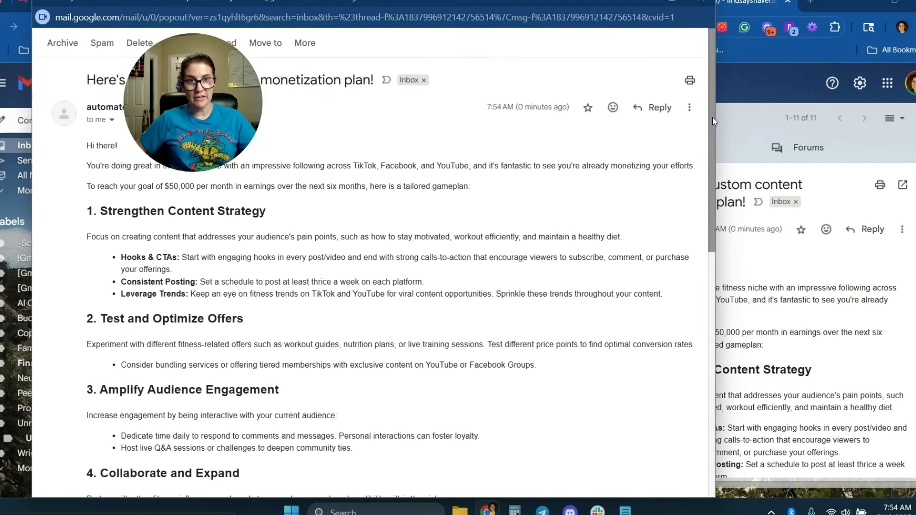
pyautogui.moveTo(712, 120); pyautogui.dragTo(709, 284)
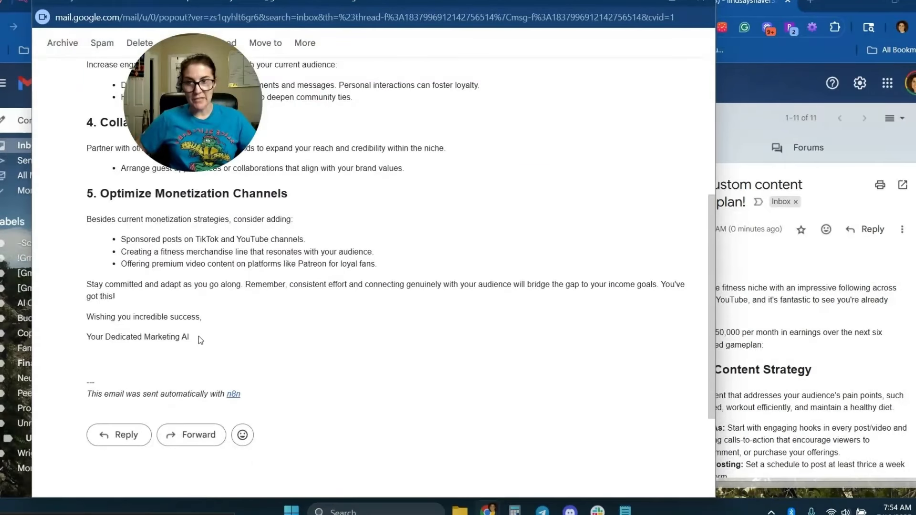
pyautogui.moveTo(199, 338); pyautogui.dragTo(86, 340)
pyautogui.click(175, 340)
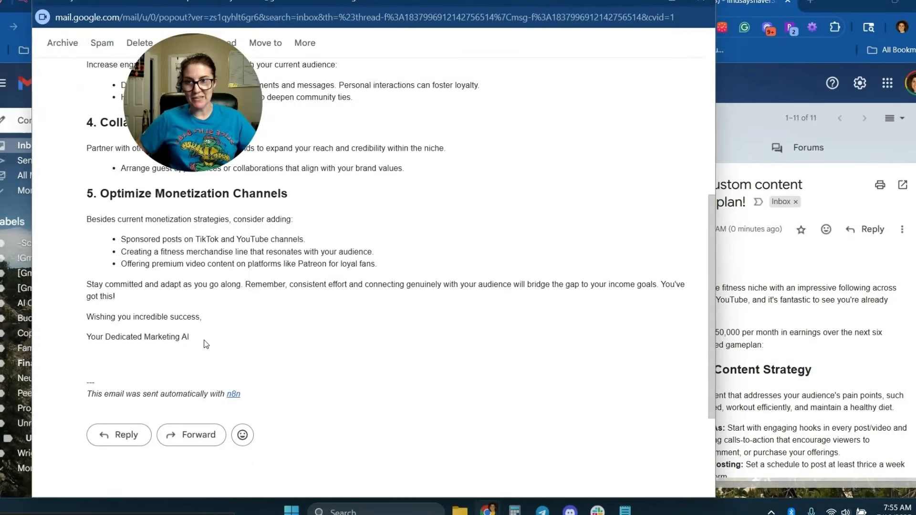
pyautogui.moveTo(205, 338); pyautogui.dragTo(84, 338)
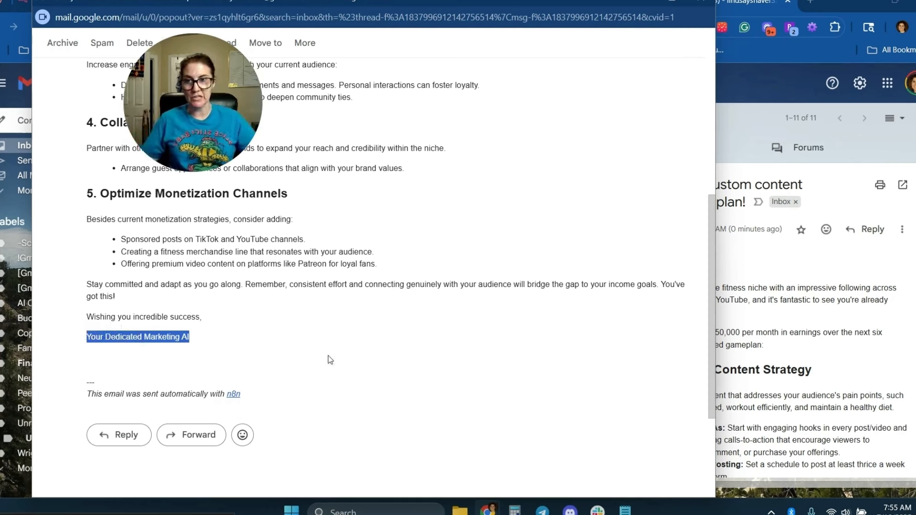
pyautogui.click(294, 358)
pyautogui.moveTo(268, 397); pyautogui.dragTo(87, 407)
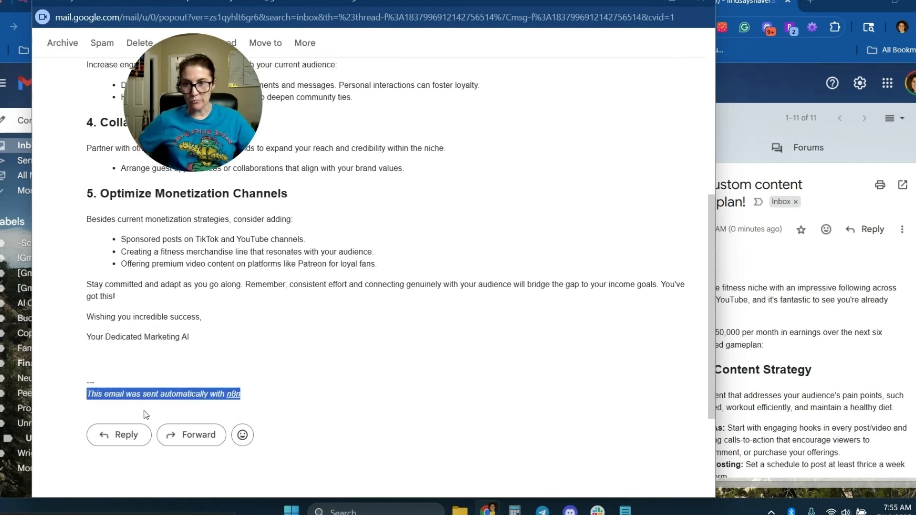
pyautogui.click(294, 399)
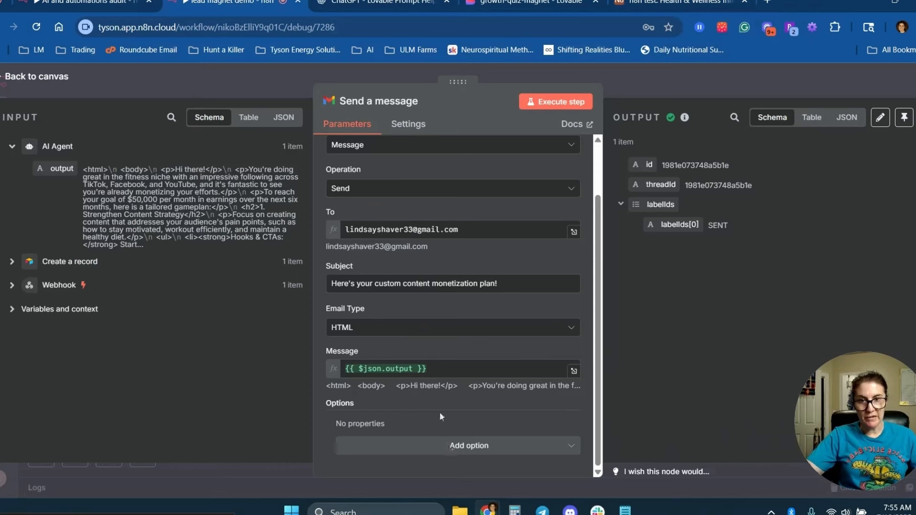
# Turn off the Append n8n Attribution option in Send a message and save the workflow.
pyautogui.click(434, 446)
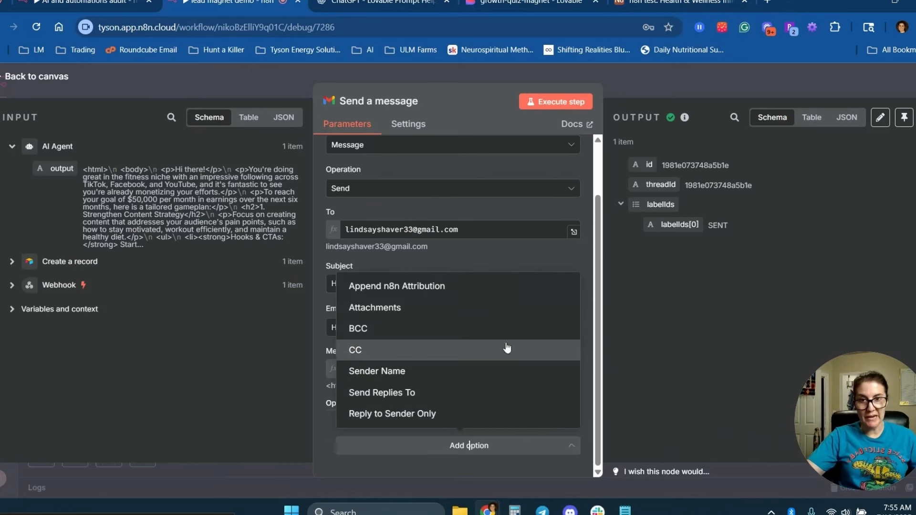
pyautogui.click(389, 286)
pyautogui.scroll(-1, 364, 435)
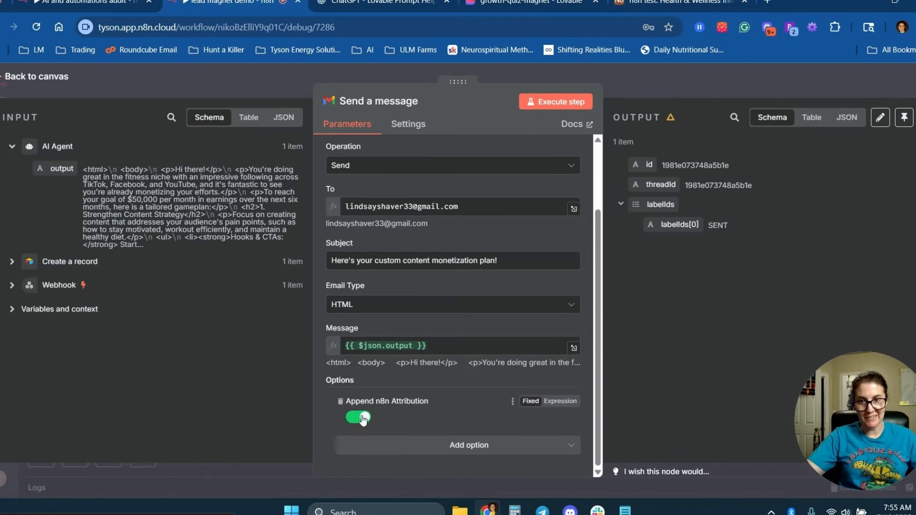
pyautogui.click(359, 417)
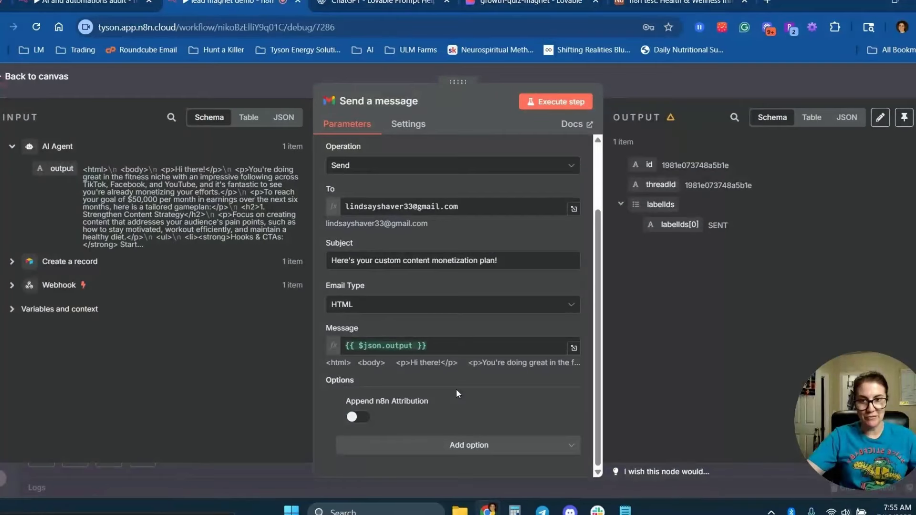
pyautogui.click(182, 81)
pyautogui.click(748, 85)
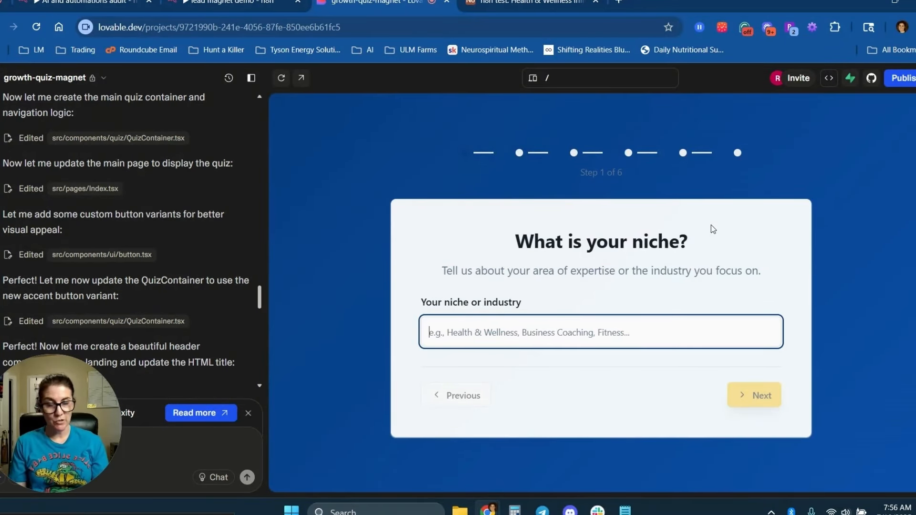
# Publish the growth-quiz-magnet site, copy its public link, and return to the lead magnet demo workflow.
pyautogui.click(905, 78)
pyautogui.click(896, 266)
pyautogui.click(569, 307)
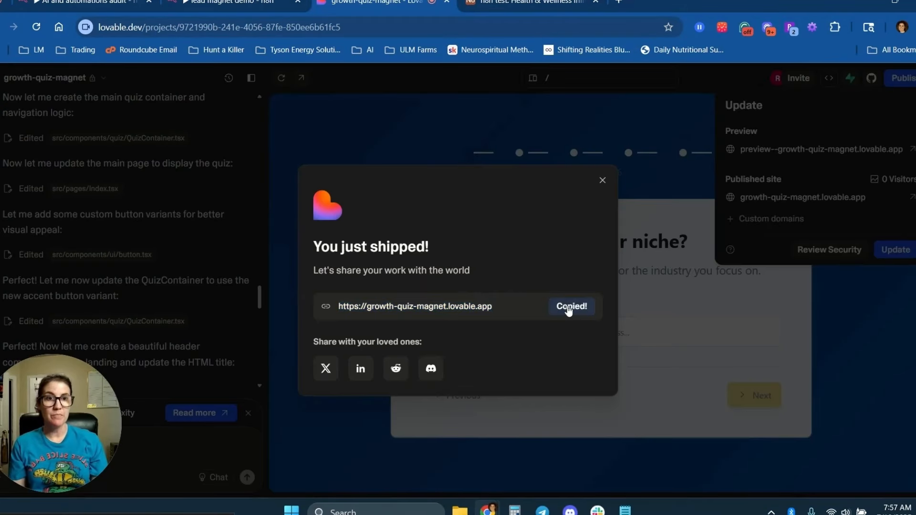
pyautogui.click(602, 180)
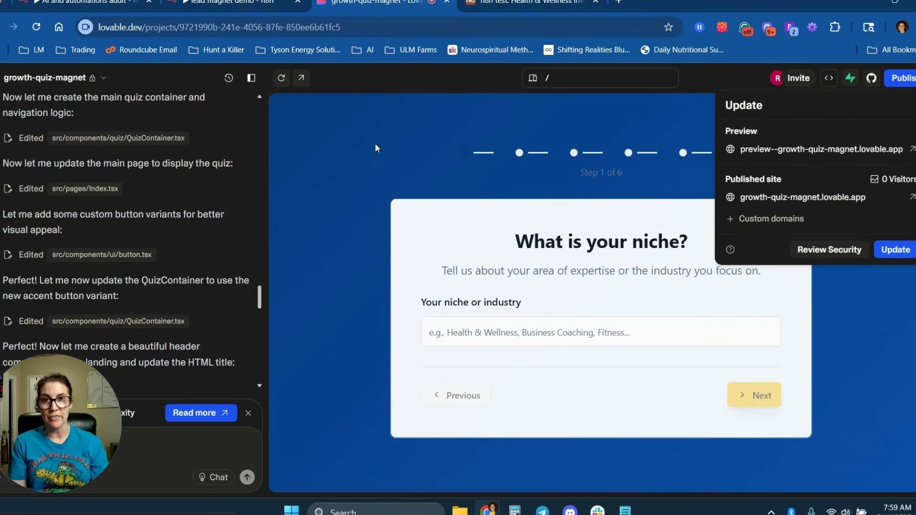
pyautogui.click(234, 3)
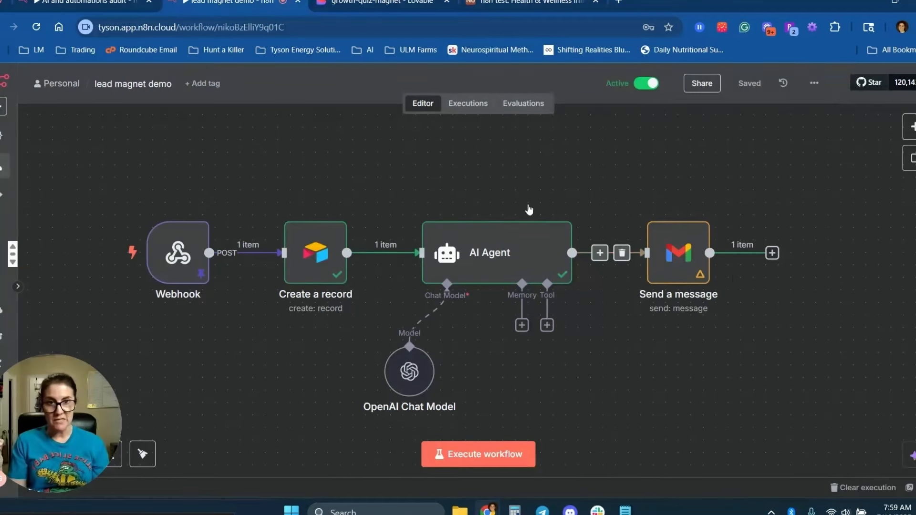